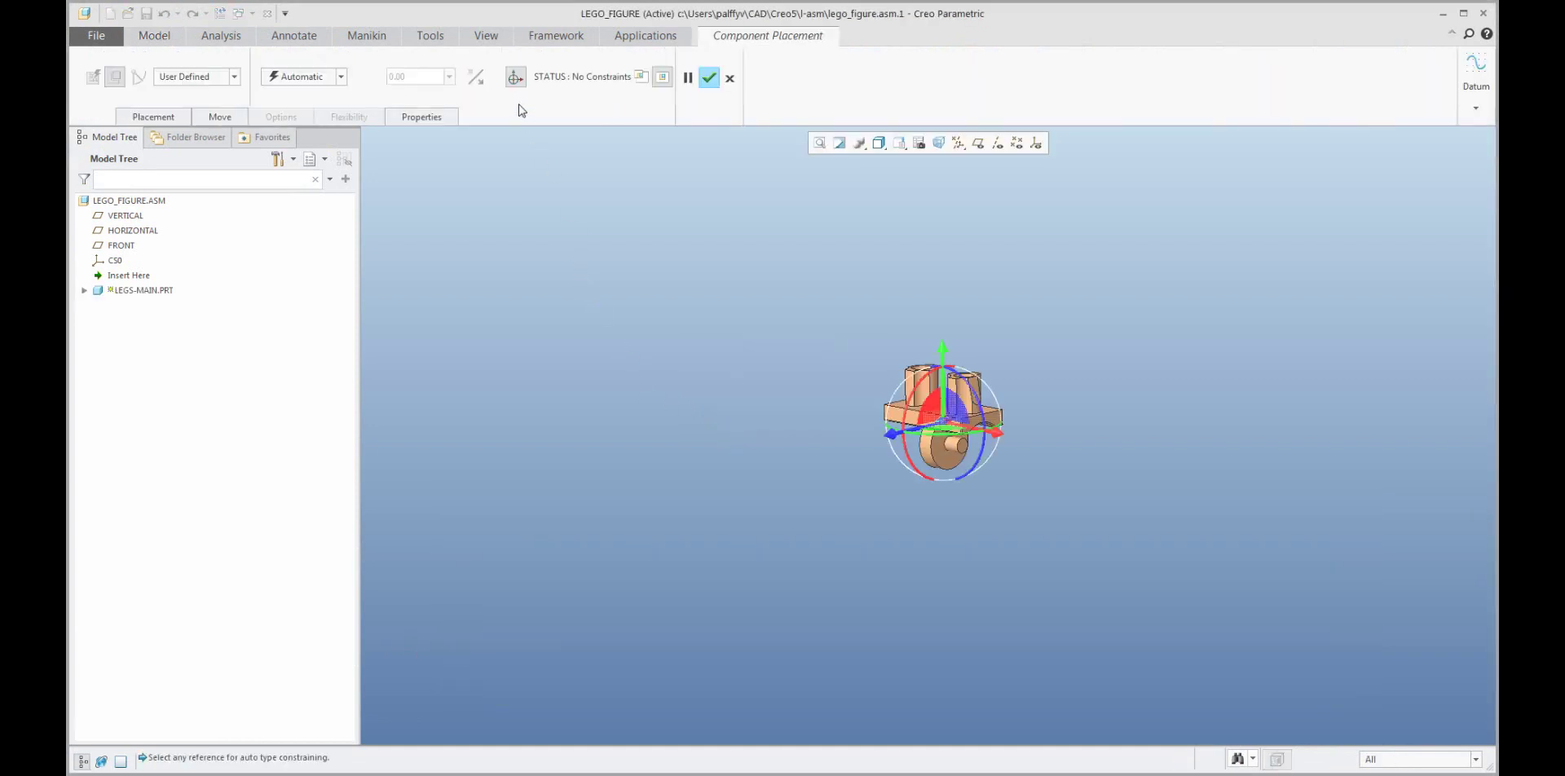
Place LEGS-MAIN in the assembly with the Default constraint and accept the placement.
{"action": "left_click", "coordinate": [513, 79]}
{"action": "left_click", "coordinate": [327, 79]}
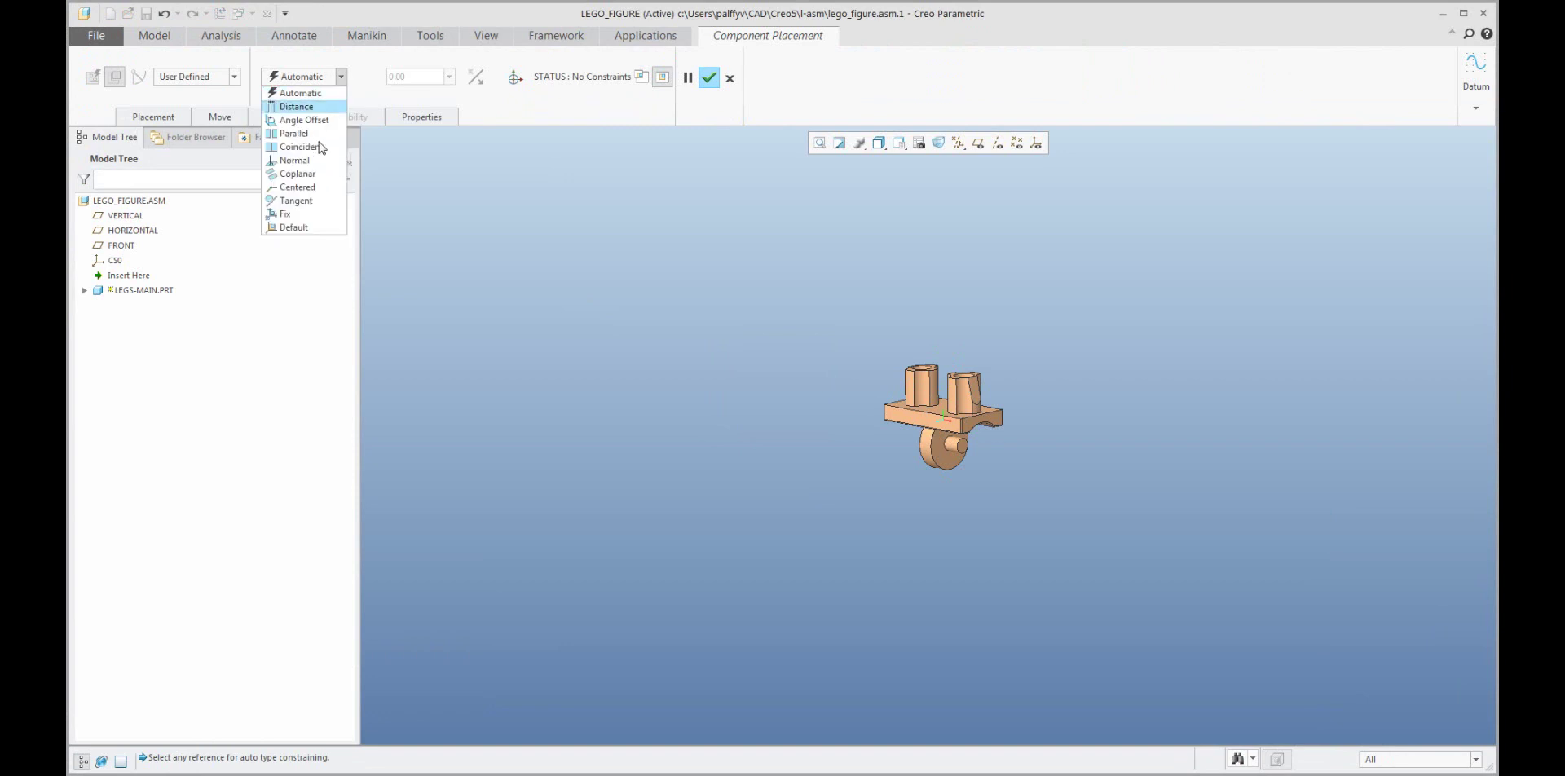
{"action": "left_click", "coordinate": [305, 229]}
{"action": "left_click", "coordinate": [718, 79]}
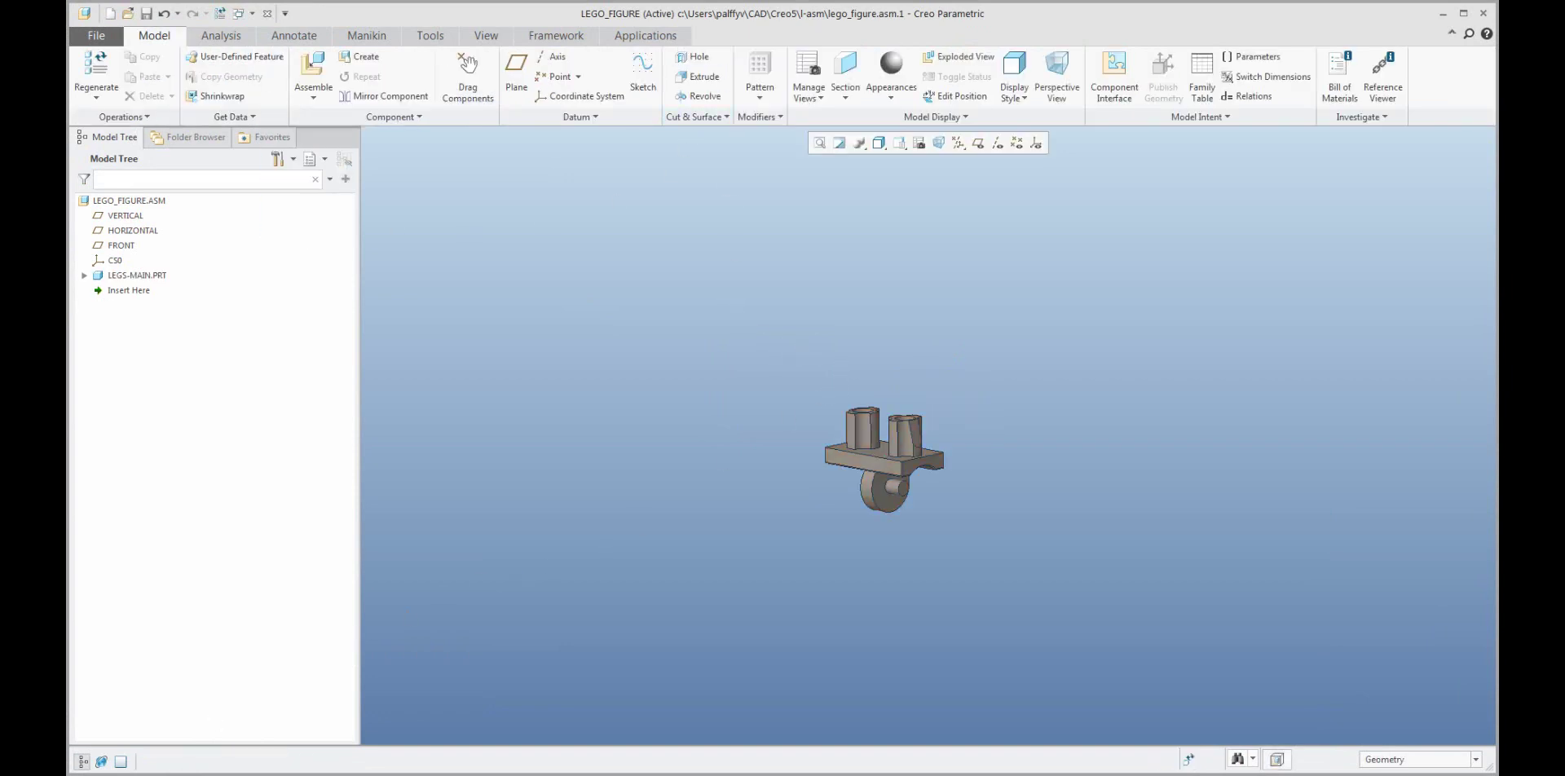
Bring the LEG_01 part into the assembly as a new component.
{"action": "key", "text": "alt+Tab"}
{"action": "left_click_drag", "start_coordinate": [1009, 595], "coordinate": [1046, 401]}
{"action": "left_click", "coordinate": [726, 423]}
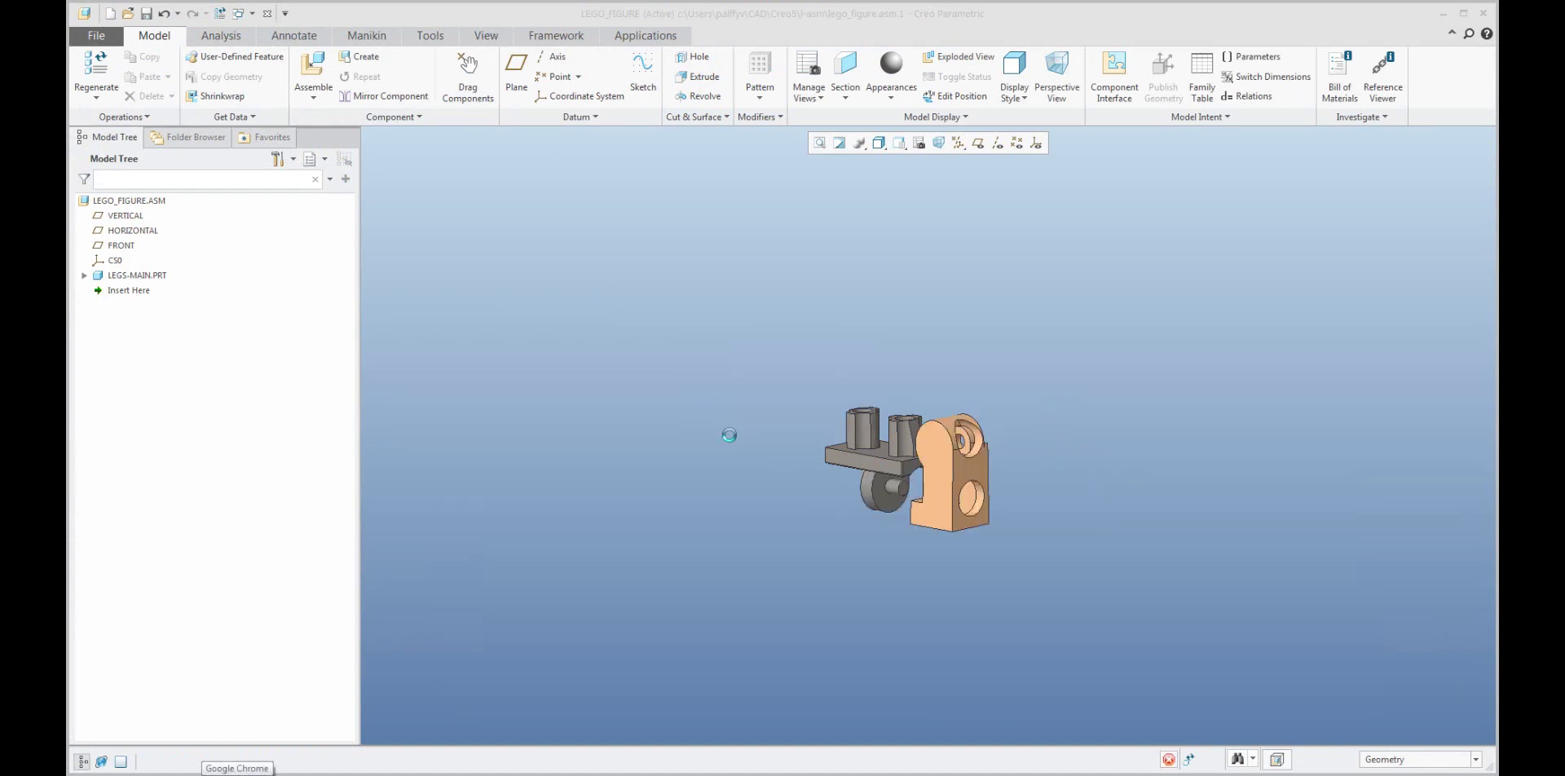
{"action": "scroll", "coordinate": [971, 490], "scroll_direction": "up", "scroll_amount": 3}
{"action": "middle_click_drag", "start_coordinate": [965, 481], "coordinate": [1014, 554], "text": "ctrl+alt"}
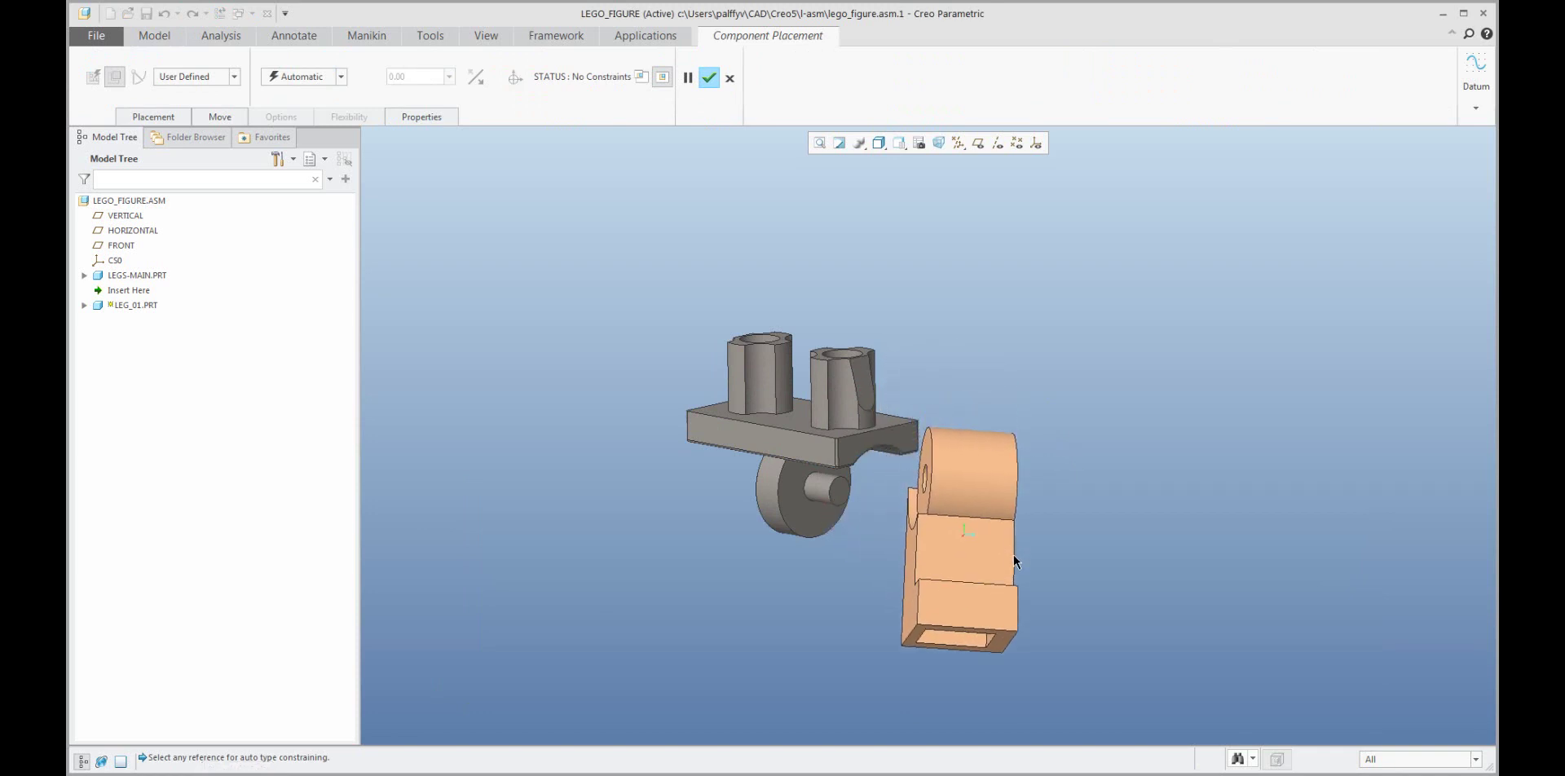
Define a Pin connection for LEG_01, aligning its hole with the peg of LEGS-MAIN.
{"action": "left_click", "coordinate": [178, 78]}
{"action": "left_click", "coordinate": [180, 121]}
{"action": "scroll", "coordinate": [945, 489], "scroll_direction": "up", "scroll_amount": 2}
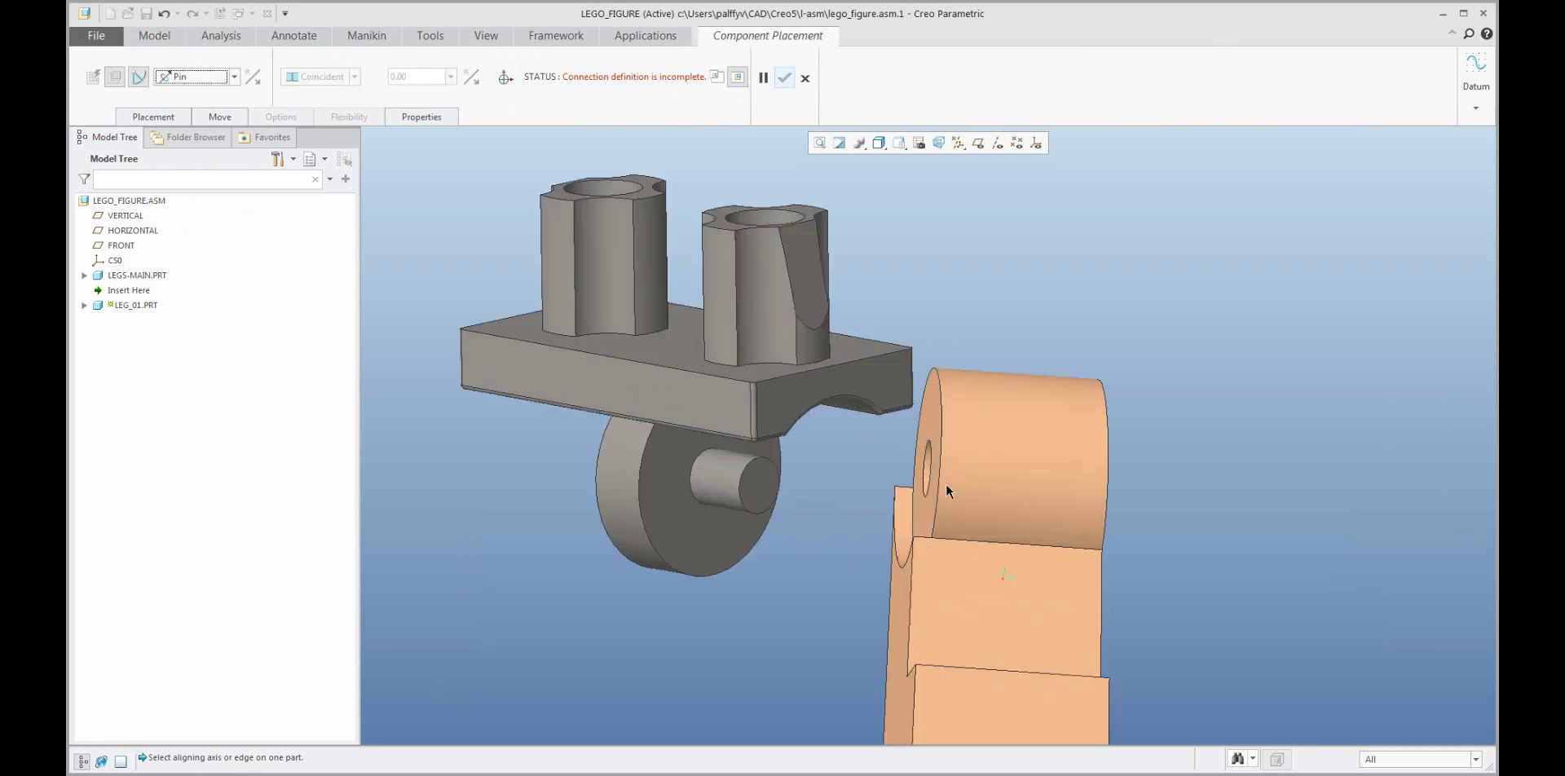
{"action": "middle_click_drag", "start_coordinate": [946, 485], "coordinate": [910, 475]}
{"action": "scroll", "coordinate": [907, 475], "scroll_direction": "up", "scroll_amount": 2}
{"action": "left_click", "coordinate": [901, 471]}
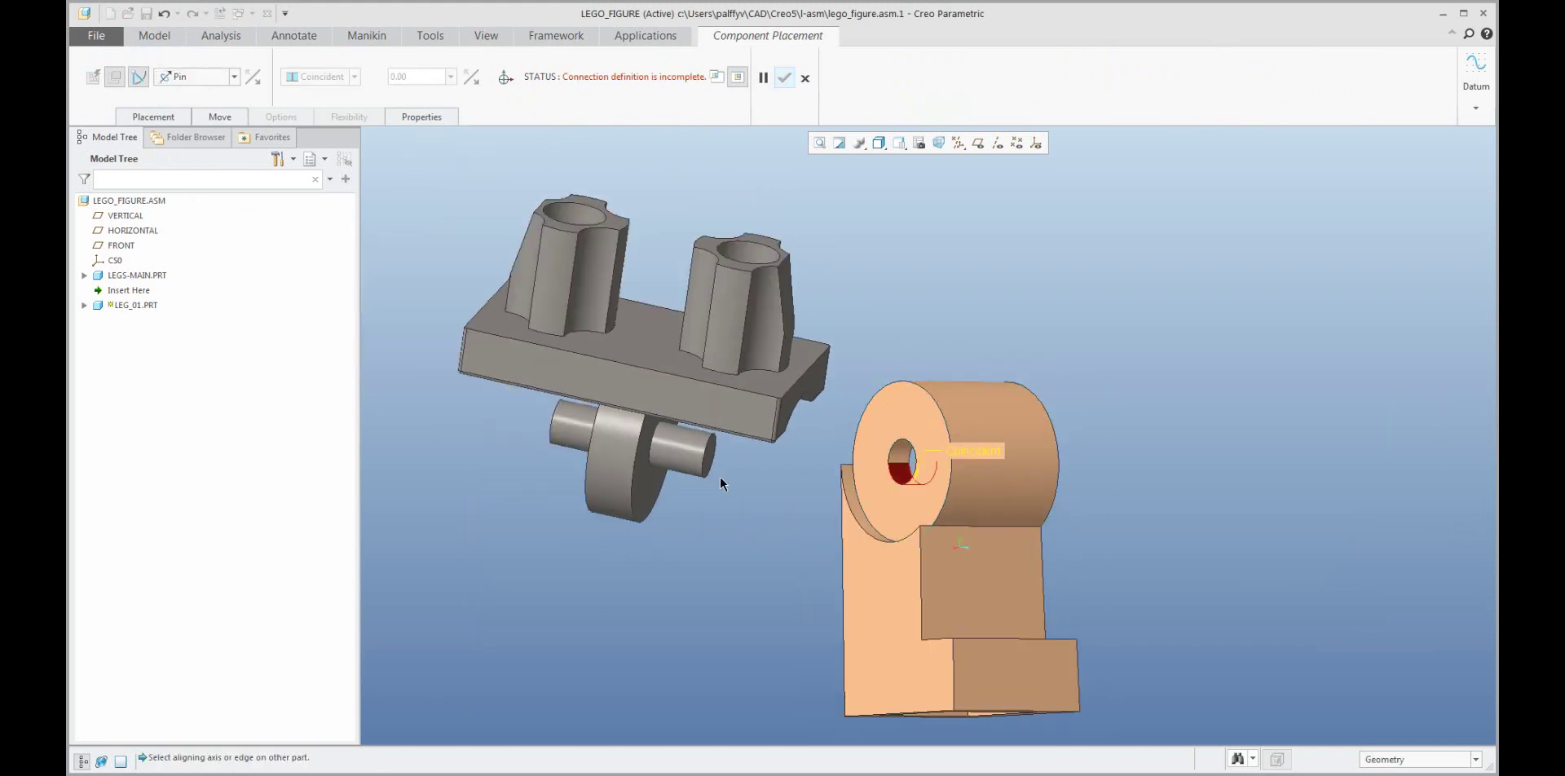
{"action": "left_click", "coordinate": [676, 461]}
Define the pin translation between the central disc's side face and LEG_01's inner round face as a Distance of 0.10.
{"action": "left_click", "coordinate": [645, 499]}
{"action": "middle_click_drag", "start_coordinate": [856, 503], "coordinate": [856, 547]}
{"action": "scroll", "coordinate": [856, 547], "scroll_direction": "up", "scroll_amount": 2}
{"action": "left_click", "coordinate": [856, 548]}
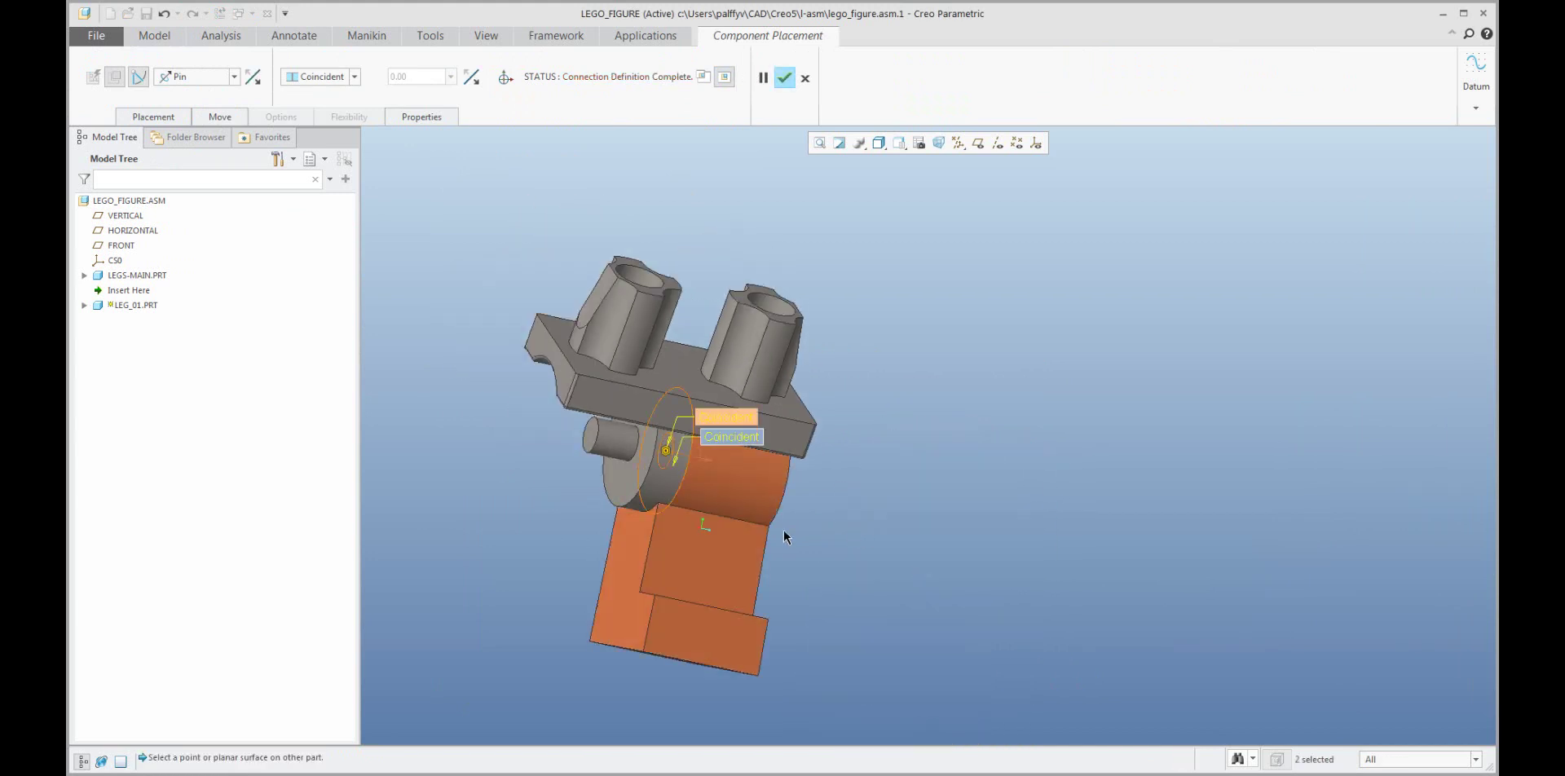
{"action": "left_click", "coordinate": [342, 77]}
{"action": "left_click", "coordinate": [317, 93]}
{"action": "left_click", "coordinate": [432, 75]}
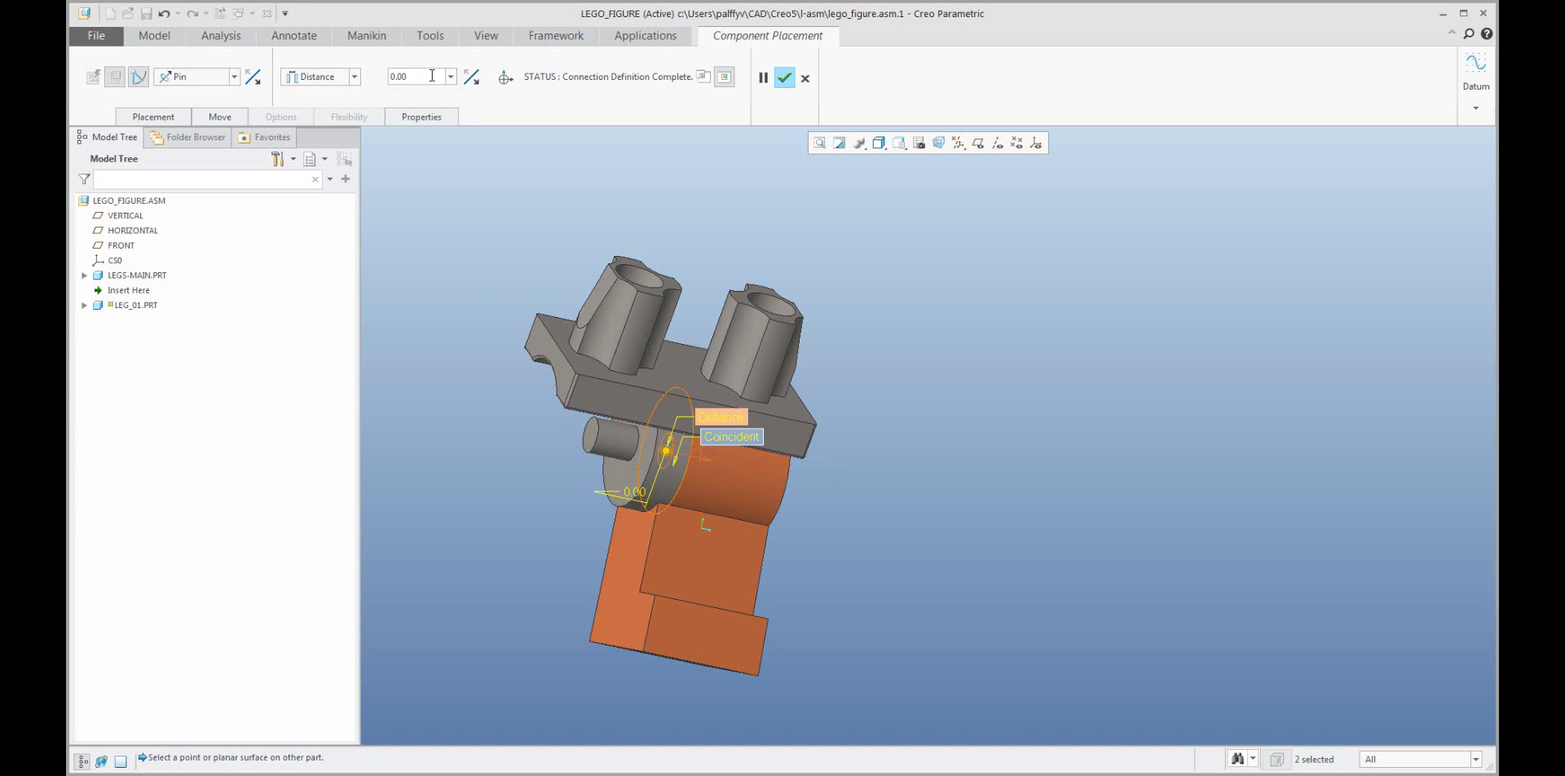
{"action": "key", "text": "BackSpace"}
{"action": "key", "text": "BackSpace"}
{"action": "type", "text": "1"}
{"action": "key", "text": "Return"}
Define LEG_01's rotation axis zero references with the leg's front face and the front face of the LEGS-MAIN plate.
{"action": "middle_click_drag", "start_coordinate": [581, 342], "coordinate": [580, 311]}
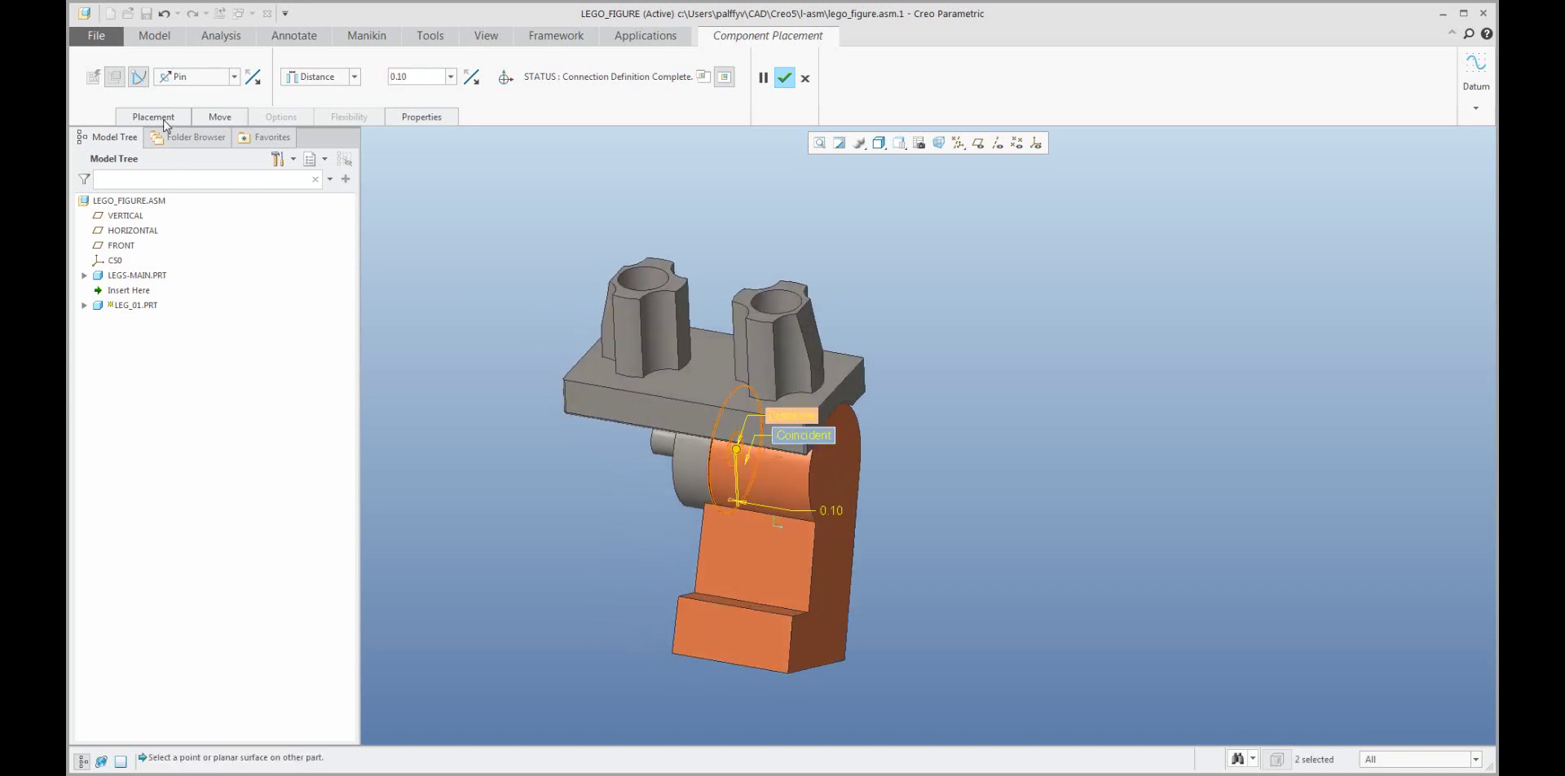
{"action": "left_click", "coordinate": [164, 117]}
{"action": "left_click", "coordinate": [178, 238]}
{"action": "middle_click_drag", "start_coordinate": [570, 383], "coordinate": [649, 384]}
{"action": "left_click", "coordinate": [194, 208]}
{"action": "left_click", "coordinate": [762, 543]}
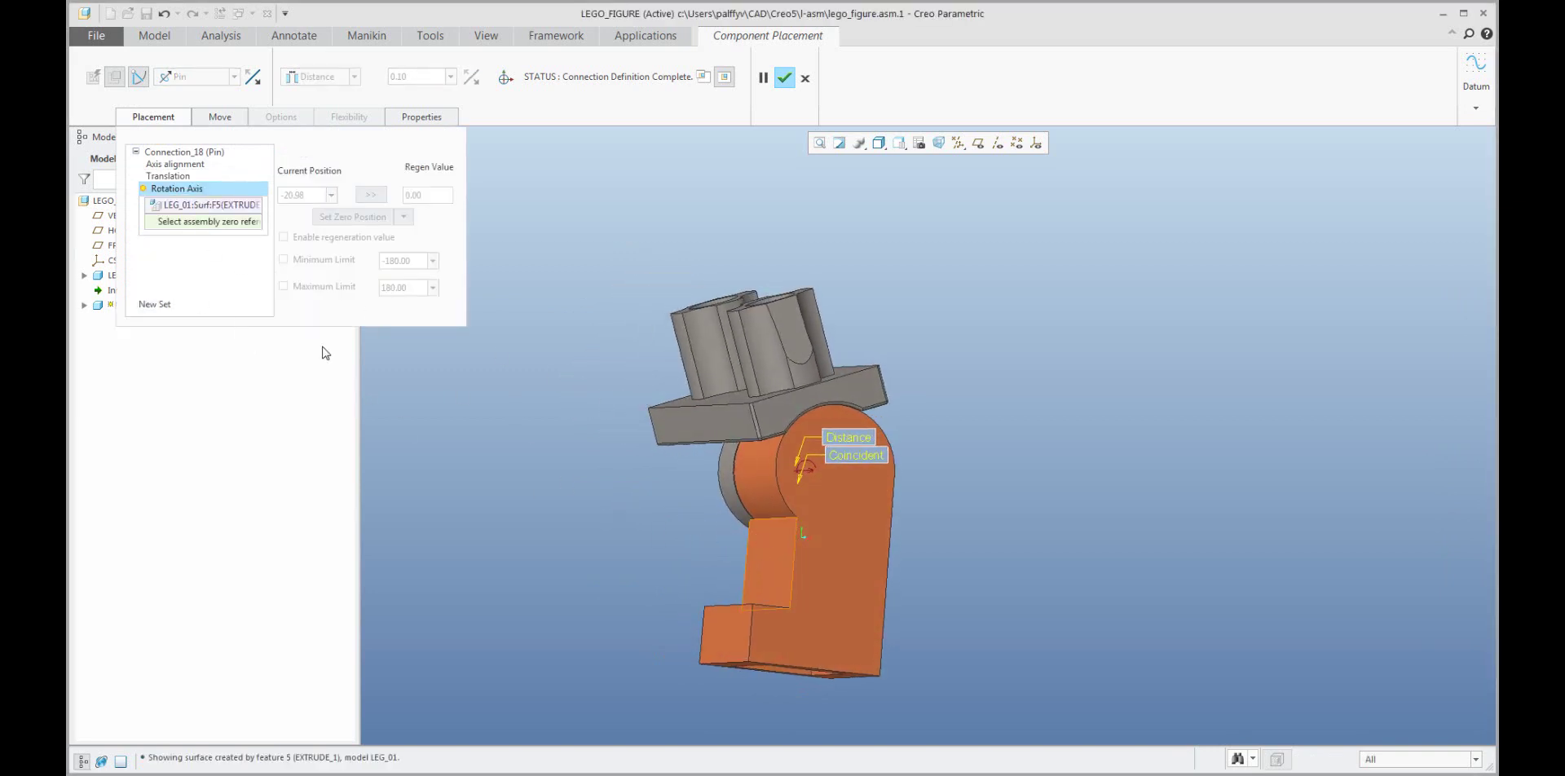
{"action": "left_click", "coordinate": [734, 425]}
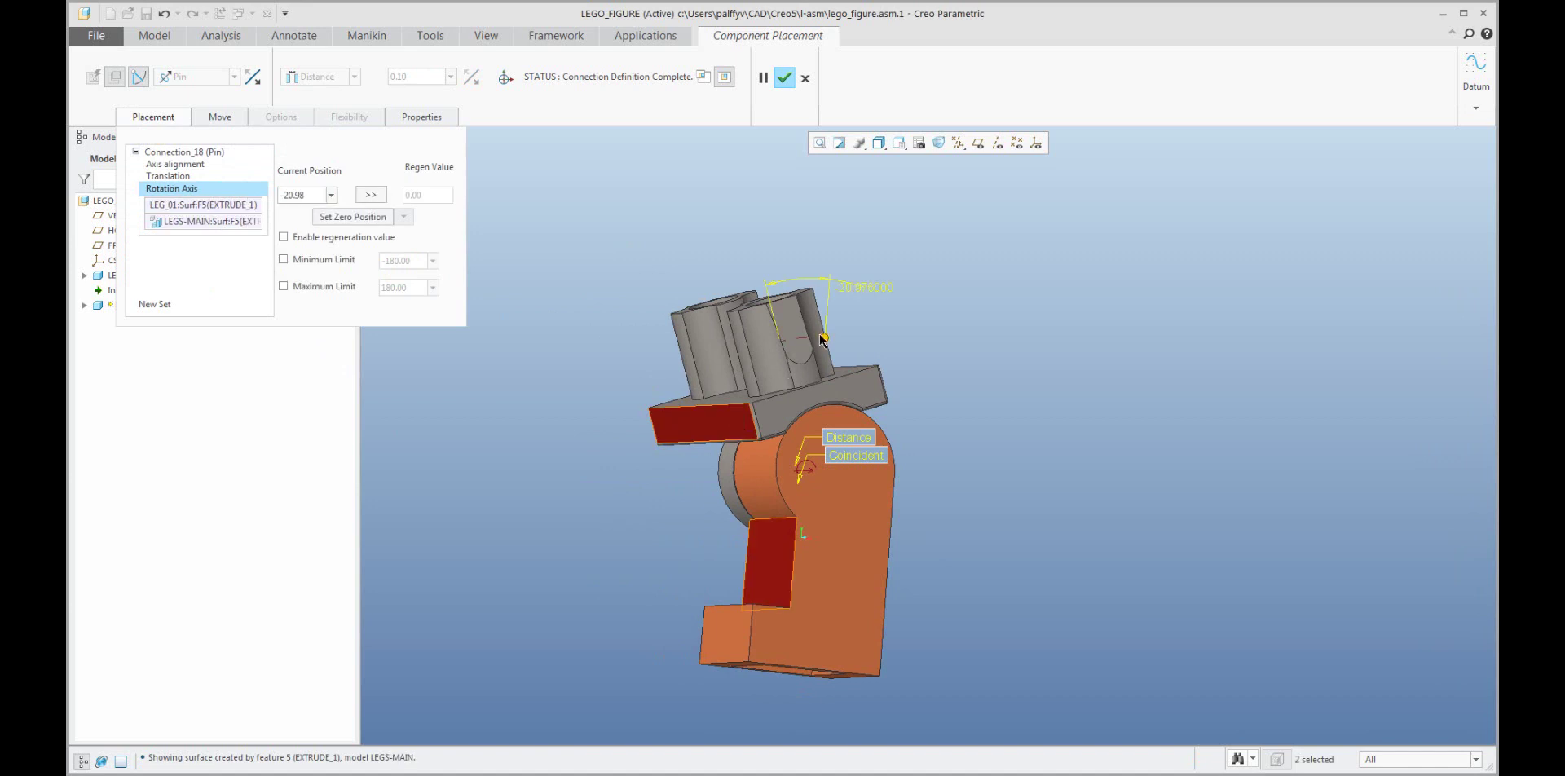
Set LEG_01's current rotation position to 0.
{"action": "left_click_drag", "start_coordinate": [823, 342], "coordinate": [800, 345]}
{"action": "double_click", "coordinate": [820, 280]}
{"action": "key", "text": "Return"}
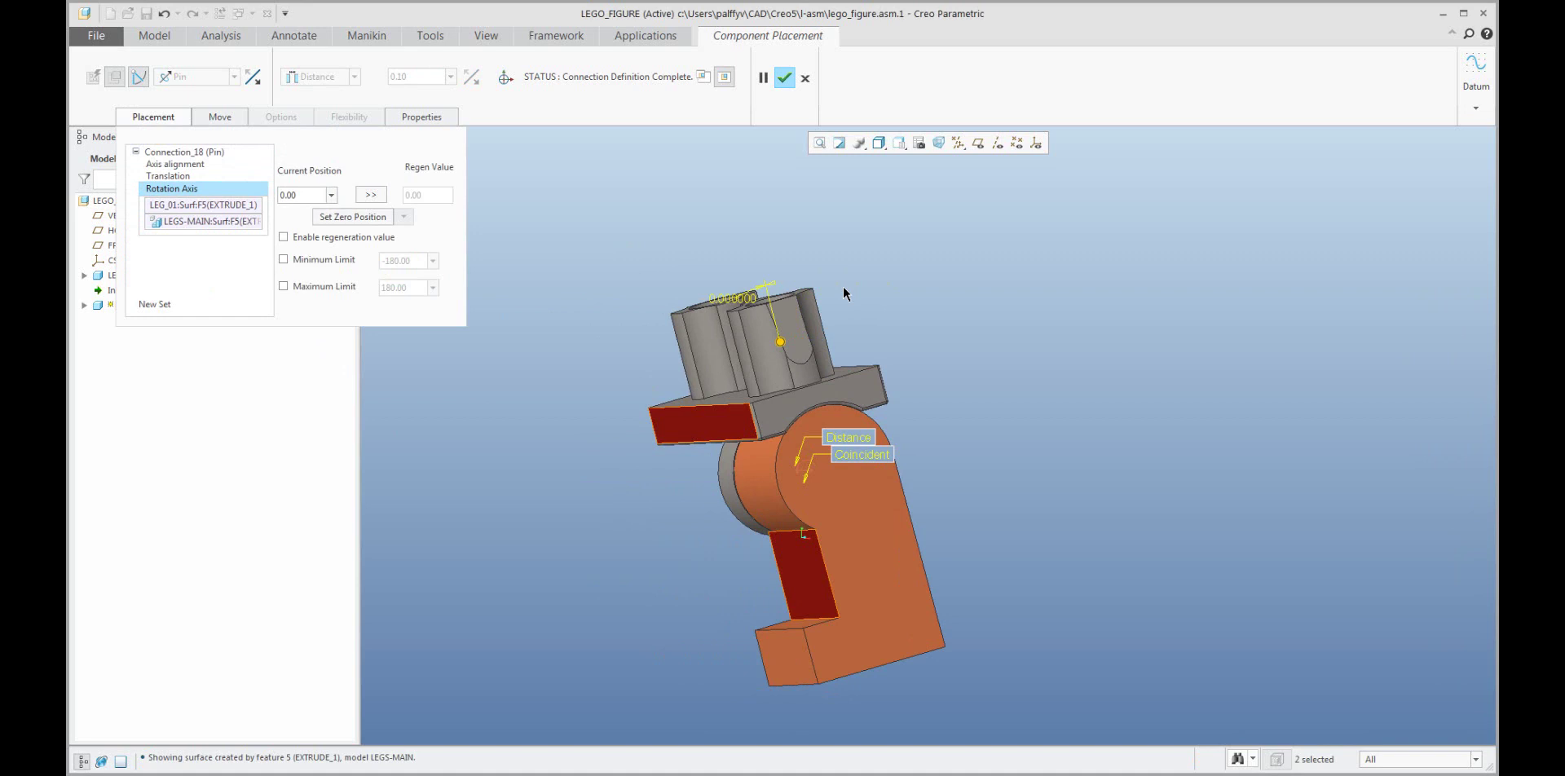
Enable the regeneration value for LEG_01's rotation axis and accept the component placement.
{"action": "middle_click_drag", "start_coordinate": [971, 440], "coordinate": [939, 424]}
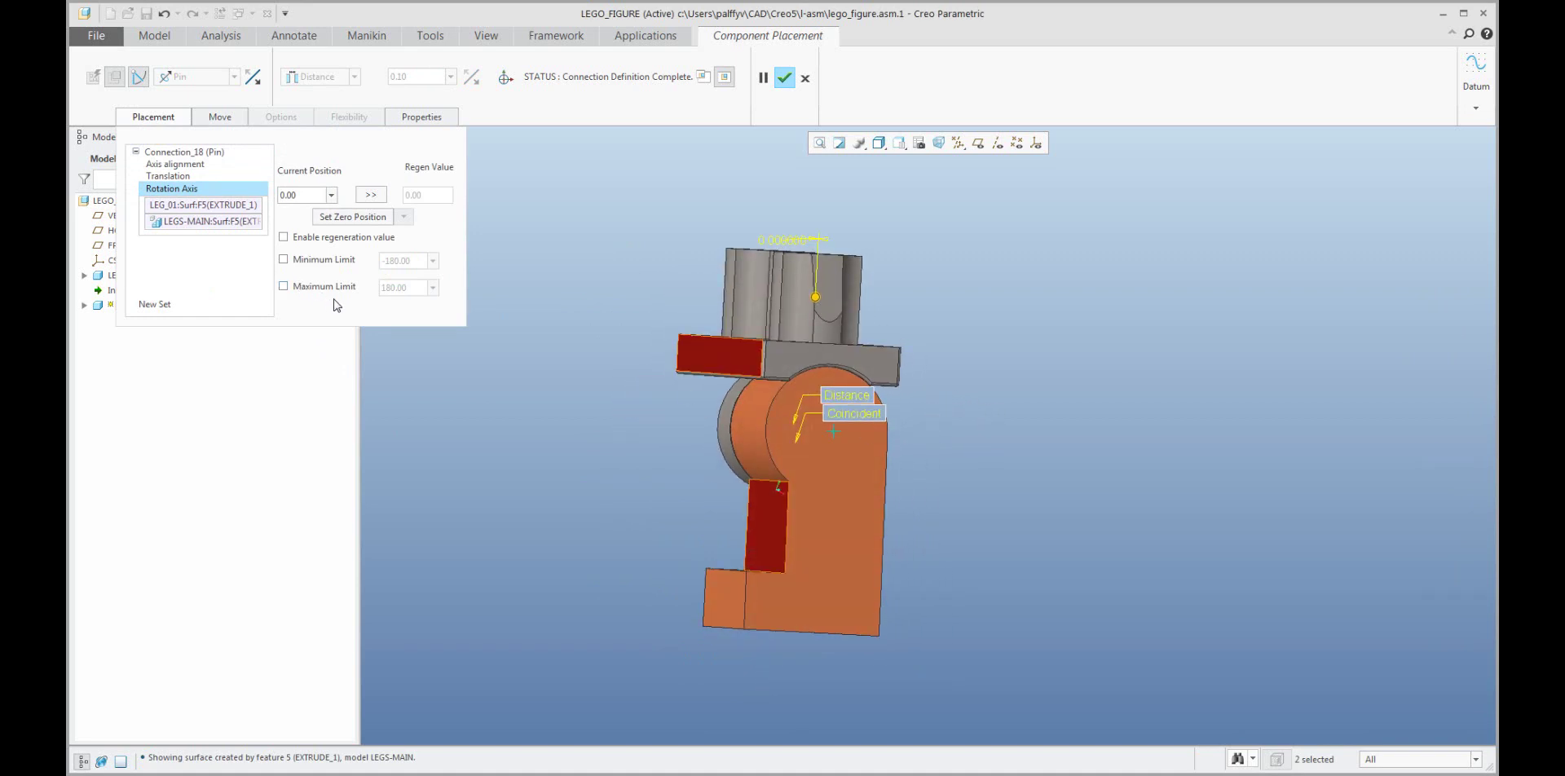
{"action": "left_click", "coordinate": [286, 237]}
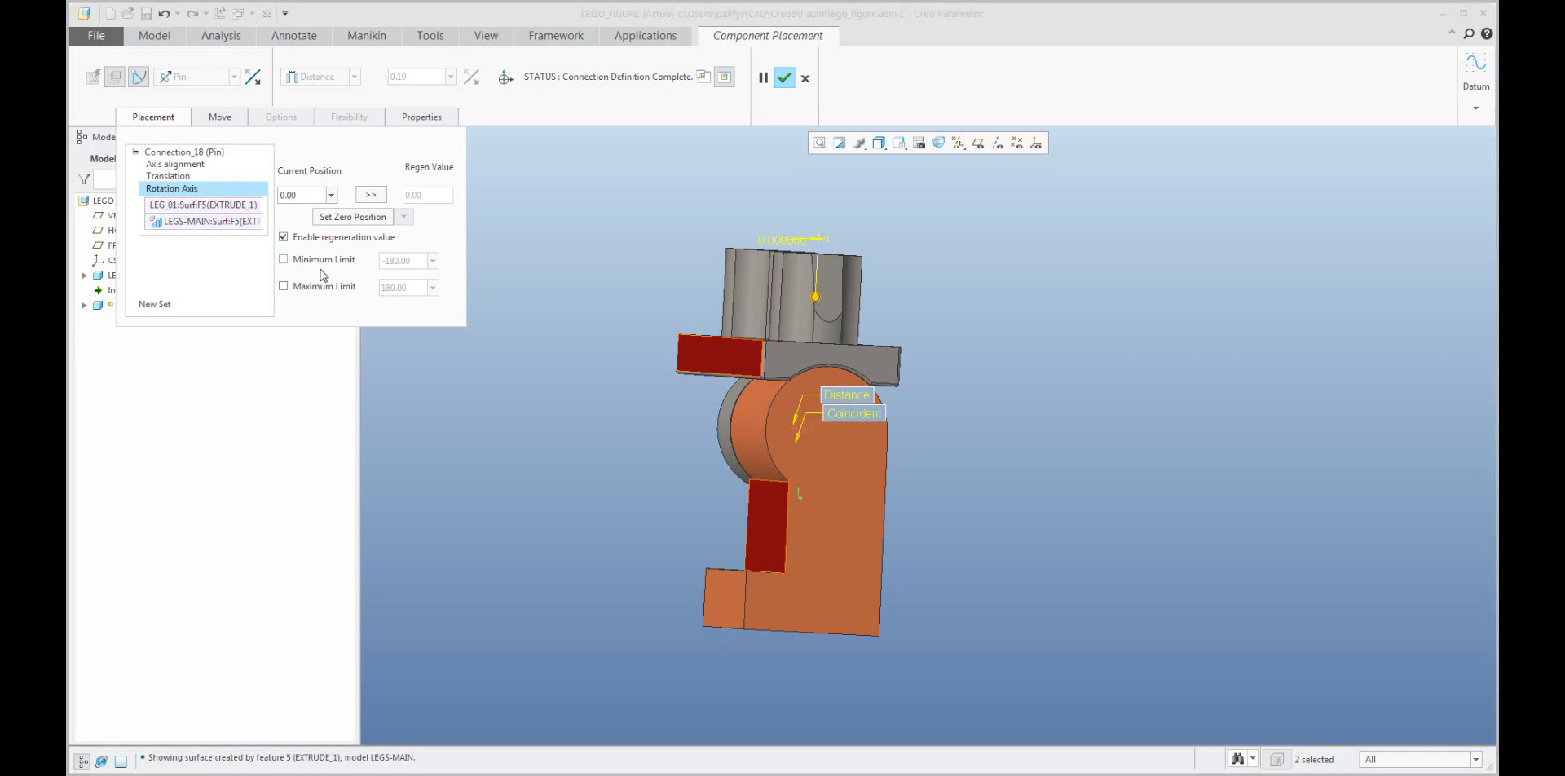
{"action": "left_click", "coordinate": [784, 79]}
{"action": "middle_click_drag", "start_coordinate": [936, 408], "coordinate": [1073, 419]}
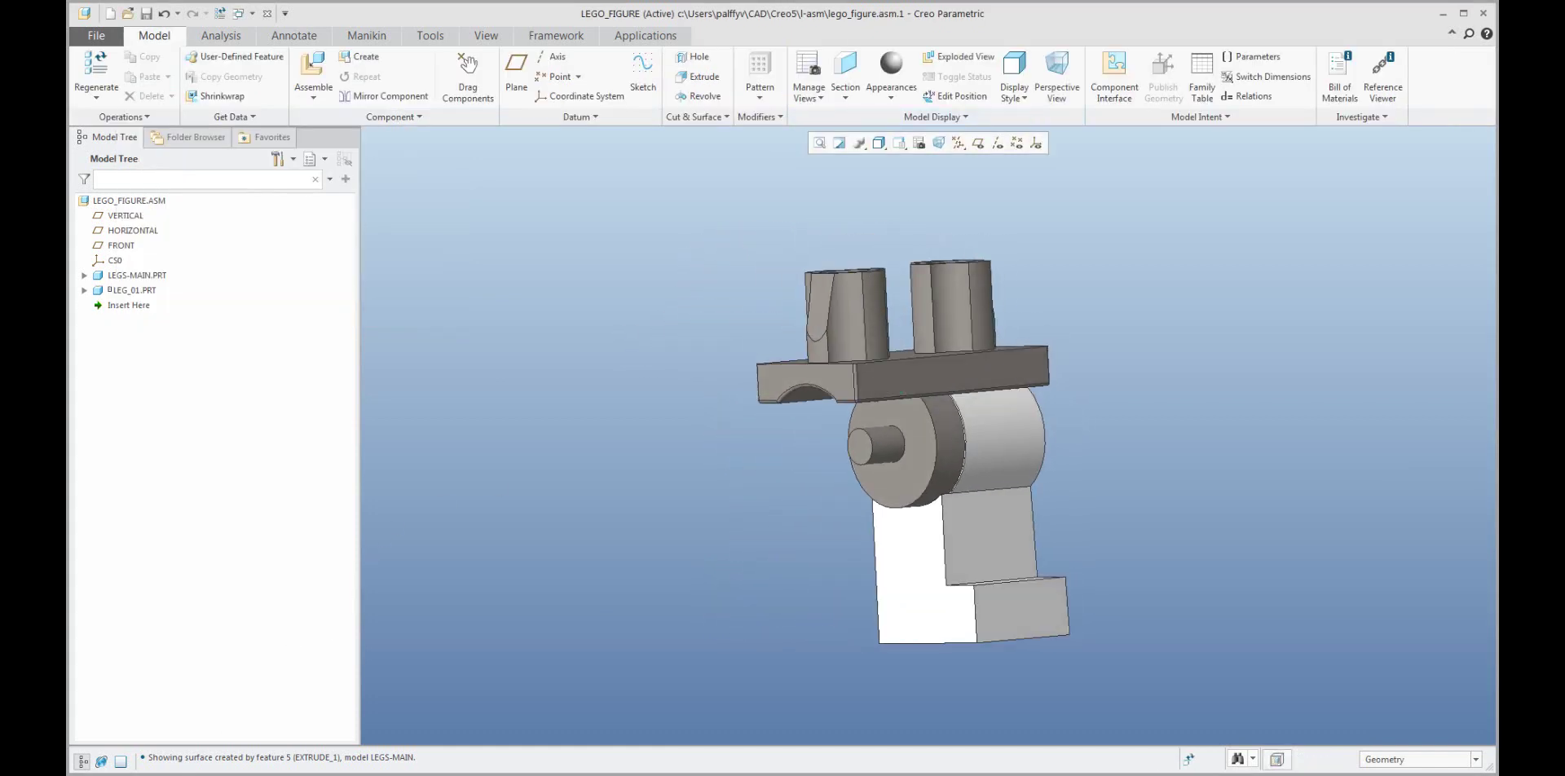
Bring the LEG_02 part into the assembly as a new component.
{"action": "key", "text": "alt+Tab"}
{"action": "left_click_drag", "start_coordinate": [1077, 629], "coordinate": [722, 437]}
{"action": "left_click", "coordinate": [723, 423]}
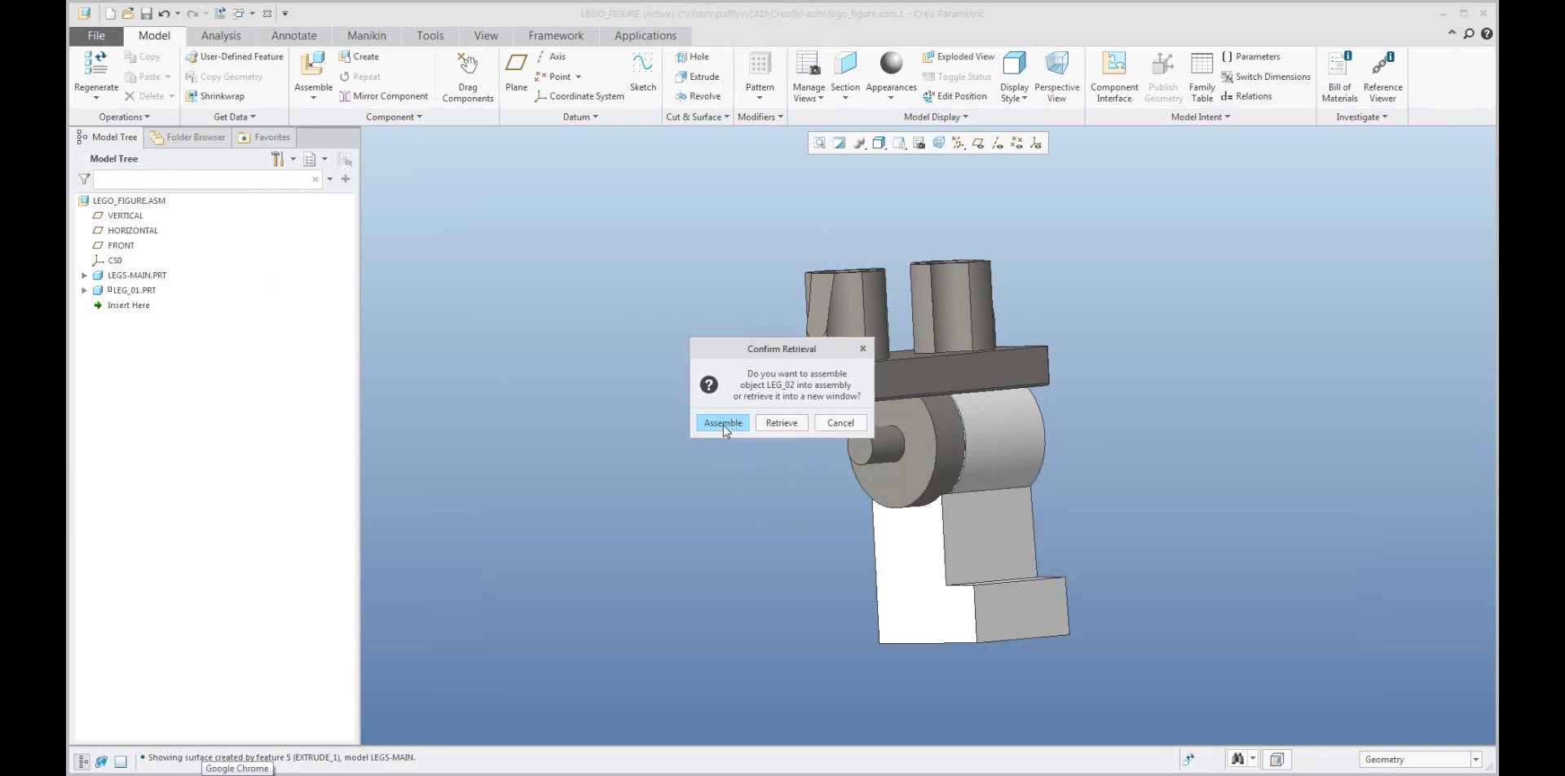
{"action": "middle_click_drag", "start_coordinate": [761, 451], "coordinate": [822, 473]}
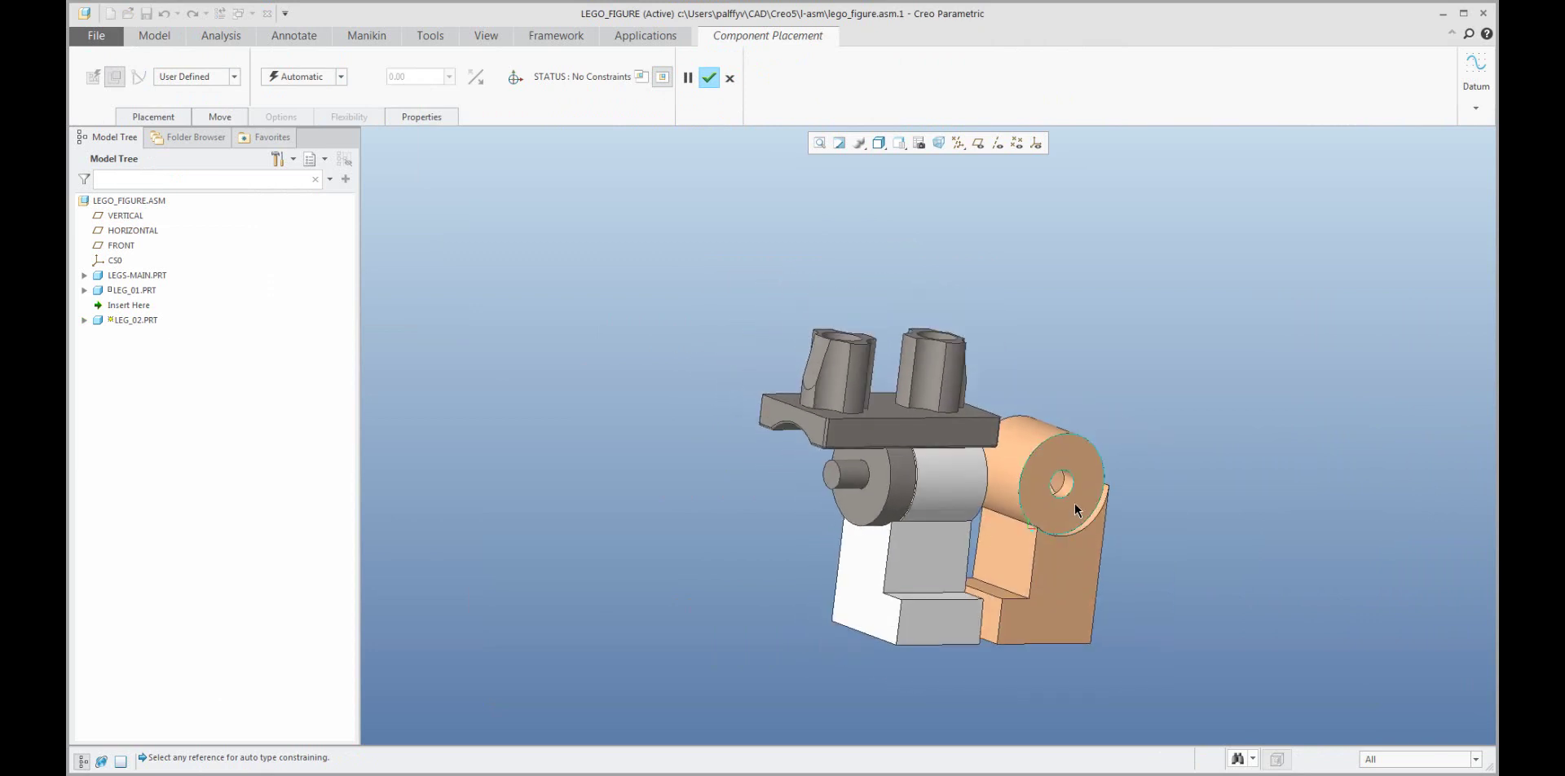
{"action": "scroll", "coordinate": [1062, 496], "scroll_direction": "down", "scroll_amount": 3}
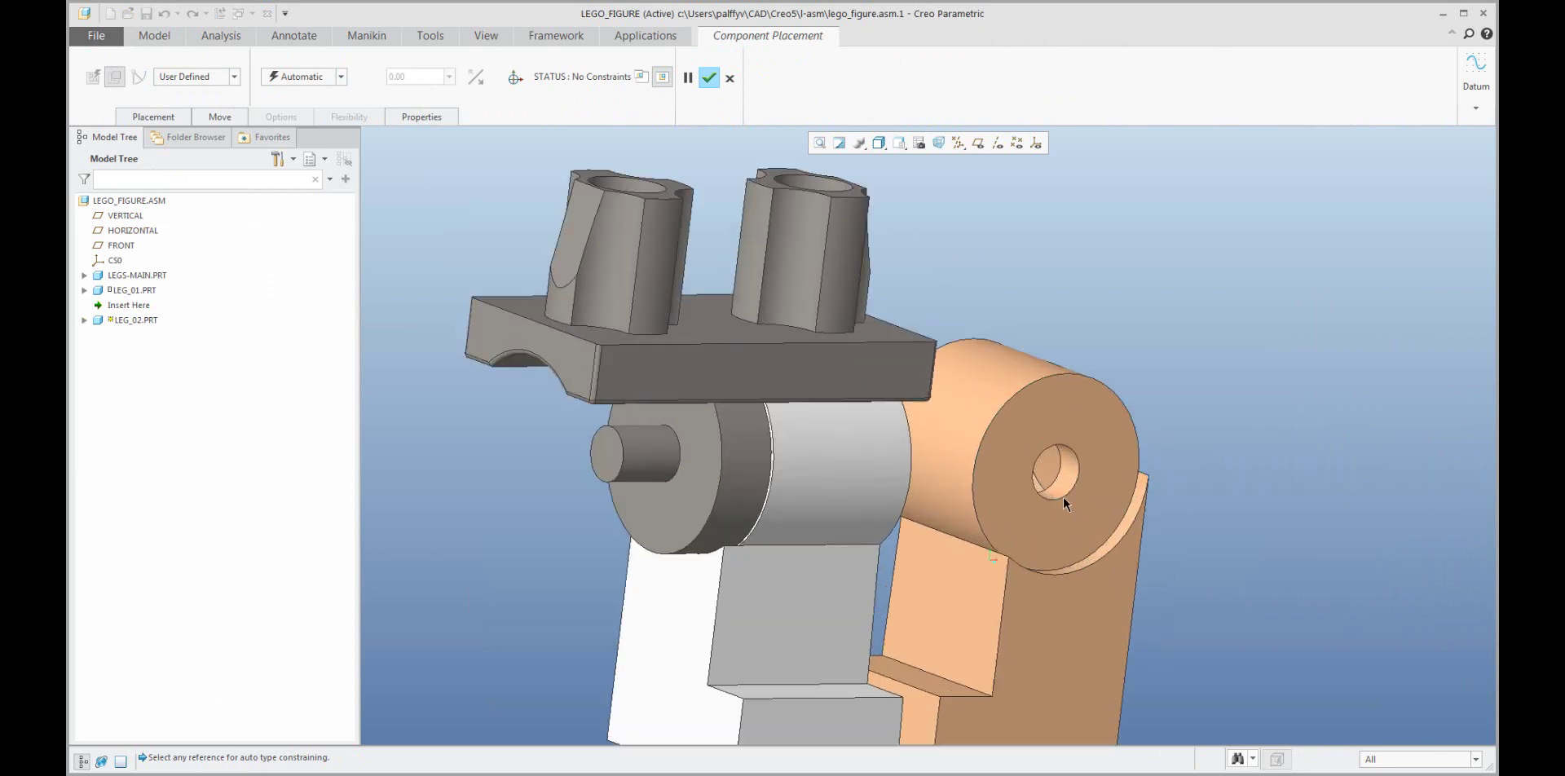
Define a Pin connection for LEG_02, aligning its hole with the free peg of LEGS-MAIN.
{"action": "left_click", "coordinate": [193, 79]}
{"action": "left_click", "coordinate": [184, 118]}
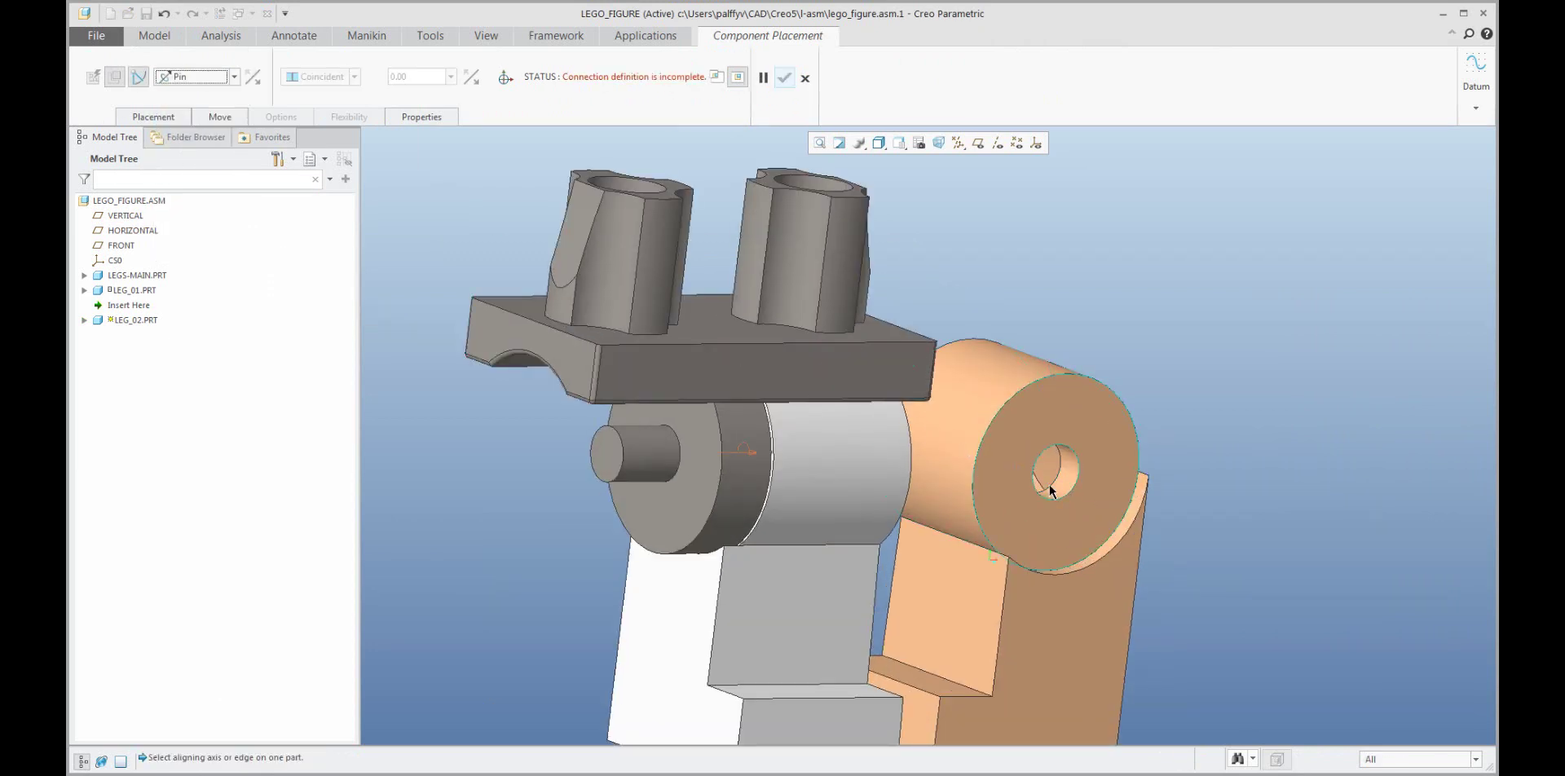
{"action": "left_click", "coordinate": [1061, 482]}
{"action": "left_click", "coordinate": [692, 512]}
Set the translation between LEG_02's inner round face and the central disc's side face to a Distance of 0.10.
{"action": "left_click", "coordinate": [1084, 510]}
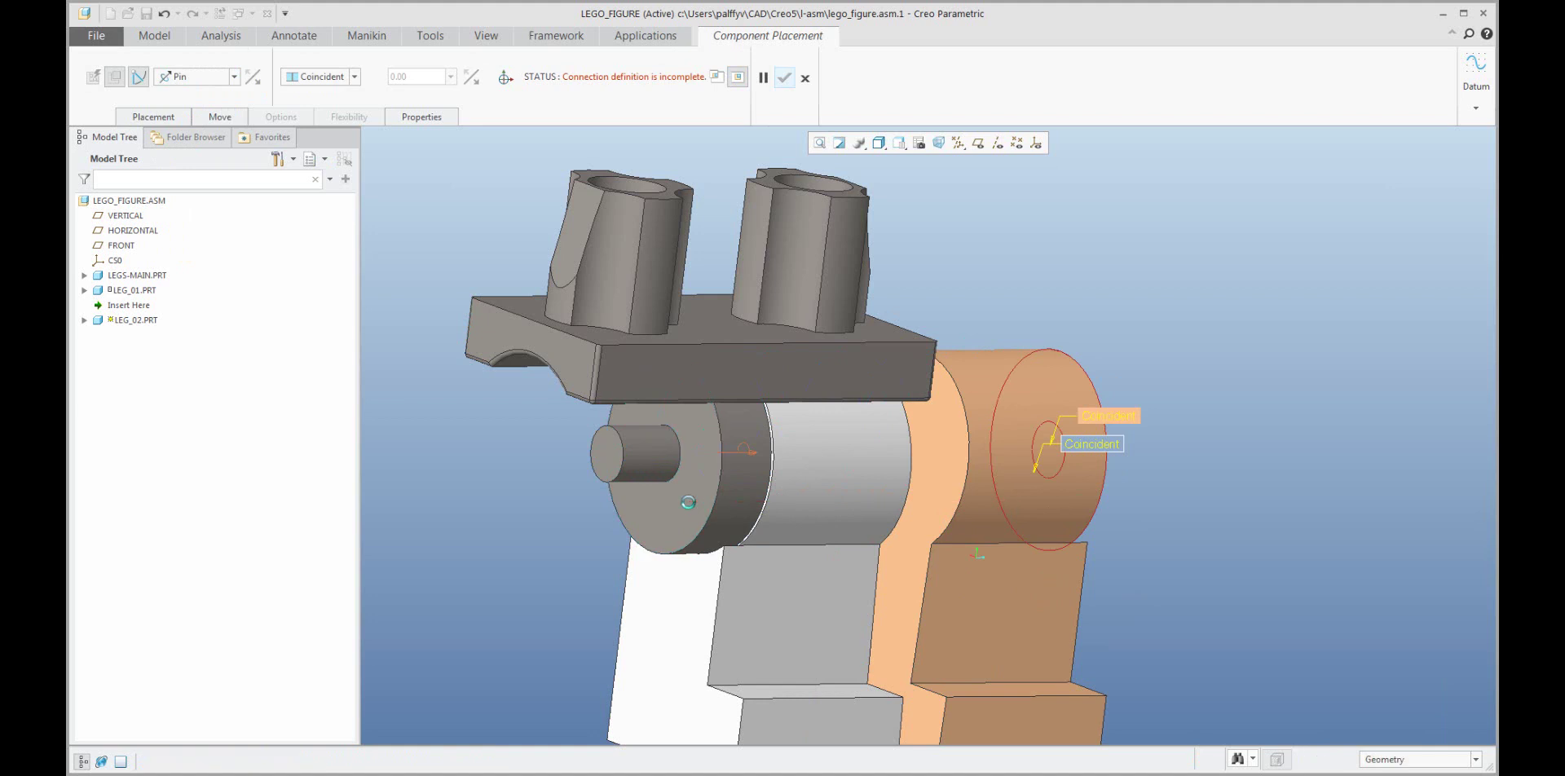
{"action": "left_click", "coordinate": [688, 502]}
{"action": "left_click", "coordinate": [353, 77]}
{"action": "left_click", "coordinate": [313, 92]}
{"action": "left_click", "coordinate": [450, 79]}
{"action": "left_click", "coordinate": [426, 93]}
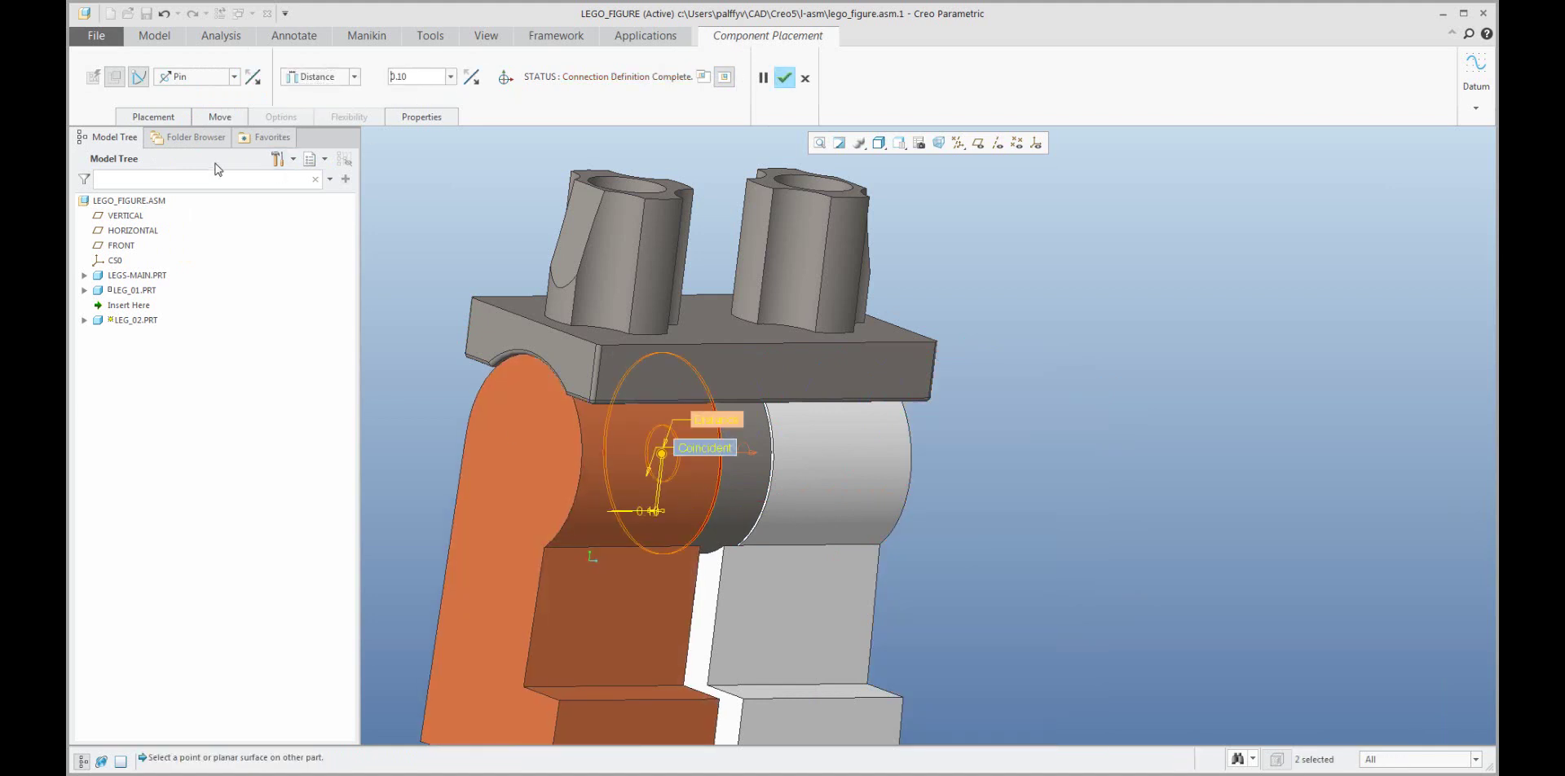
Define LEG_02's rotation axis zero references with the leg's front face and the front face of the LEGS-MAIN plate.
{"action": "left_click", "coordinate": [167, 121]}
{"action": "left_click", "coordinate": [181, 234]}
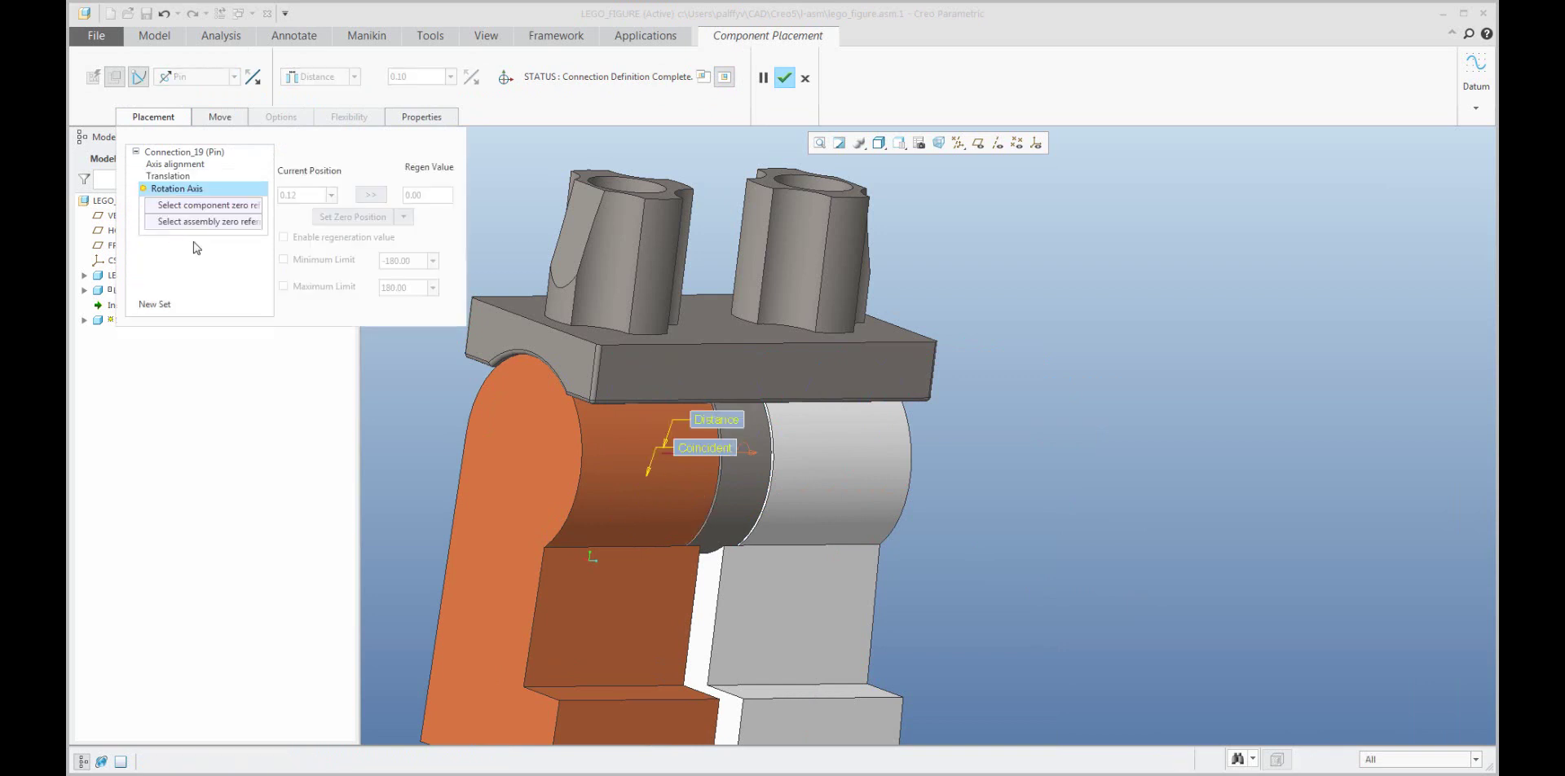
{"action": "left_click", "coordinate": [219, 209]}
{"action": "left_click", "coordinate": [613, 576]}
{"action": "left_click", "coordinate": [646, 383]}
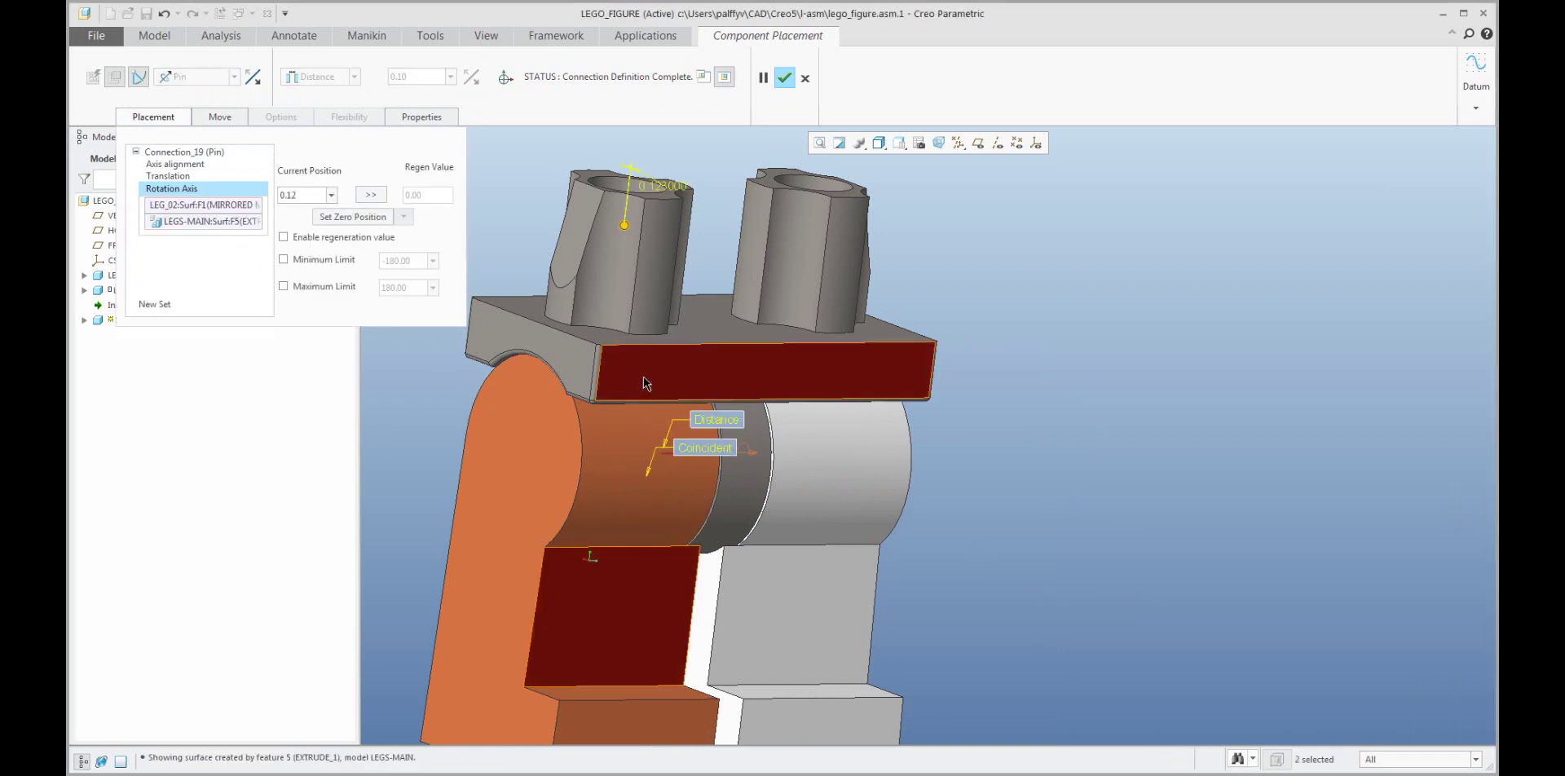
Set LEG_02's current rotation position to 0 and enable its regeneration value.
{"action": "double_click", "coordinate": [303, 195]}
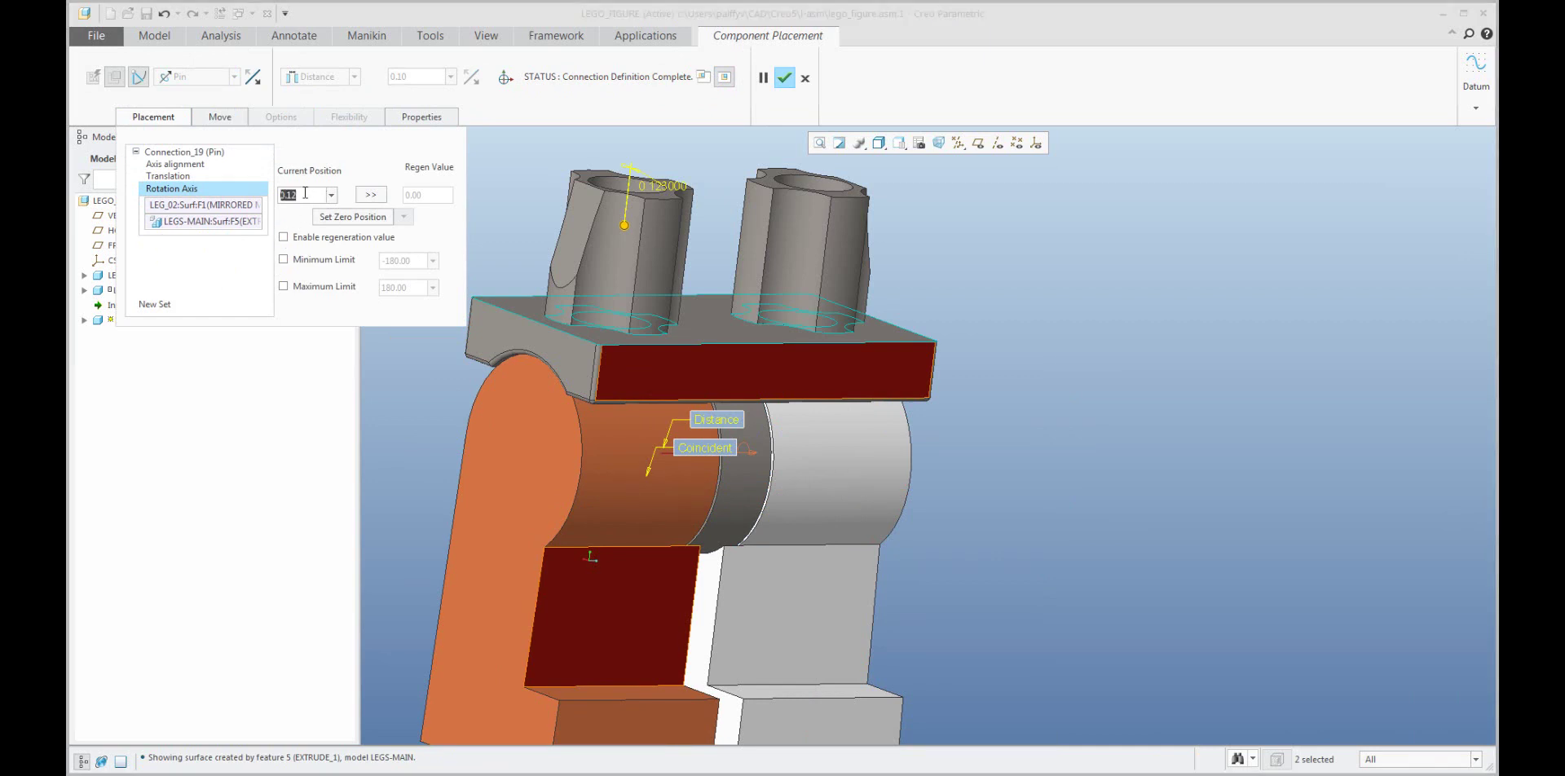
{"action": "type", "text": "0"}
{"action": "key", "text": "Return"}
{"action": "scroll", "coordinate": [816, 383], "scroll_direction": "up", "scroll_amount": 3}
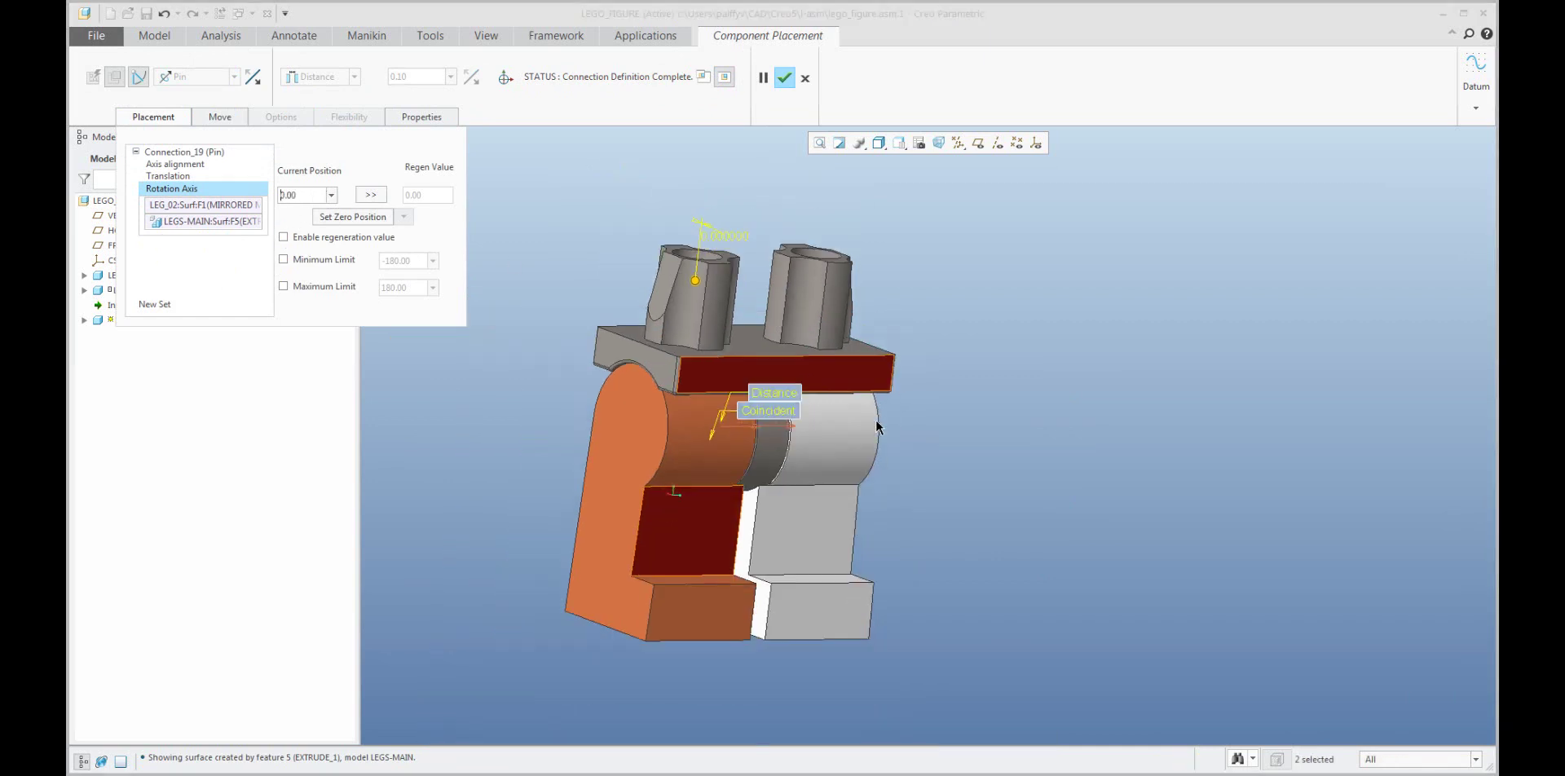
{"action": "scroll", "coordinate": [628, 412], "scroll_direction": "down", "scroll_amount": 2}
{"action": "middle_click_drag", "start_coordinate": [815, 390], "coordinate": [848, 379]}
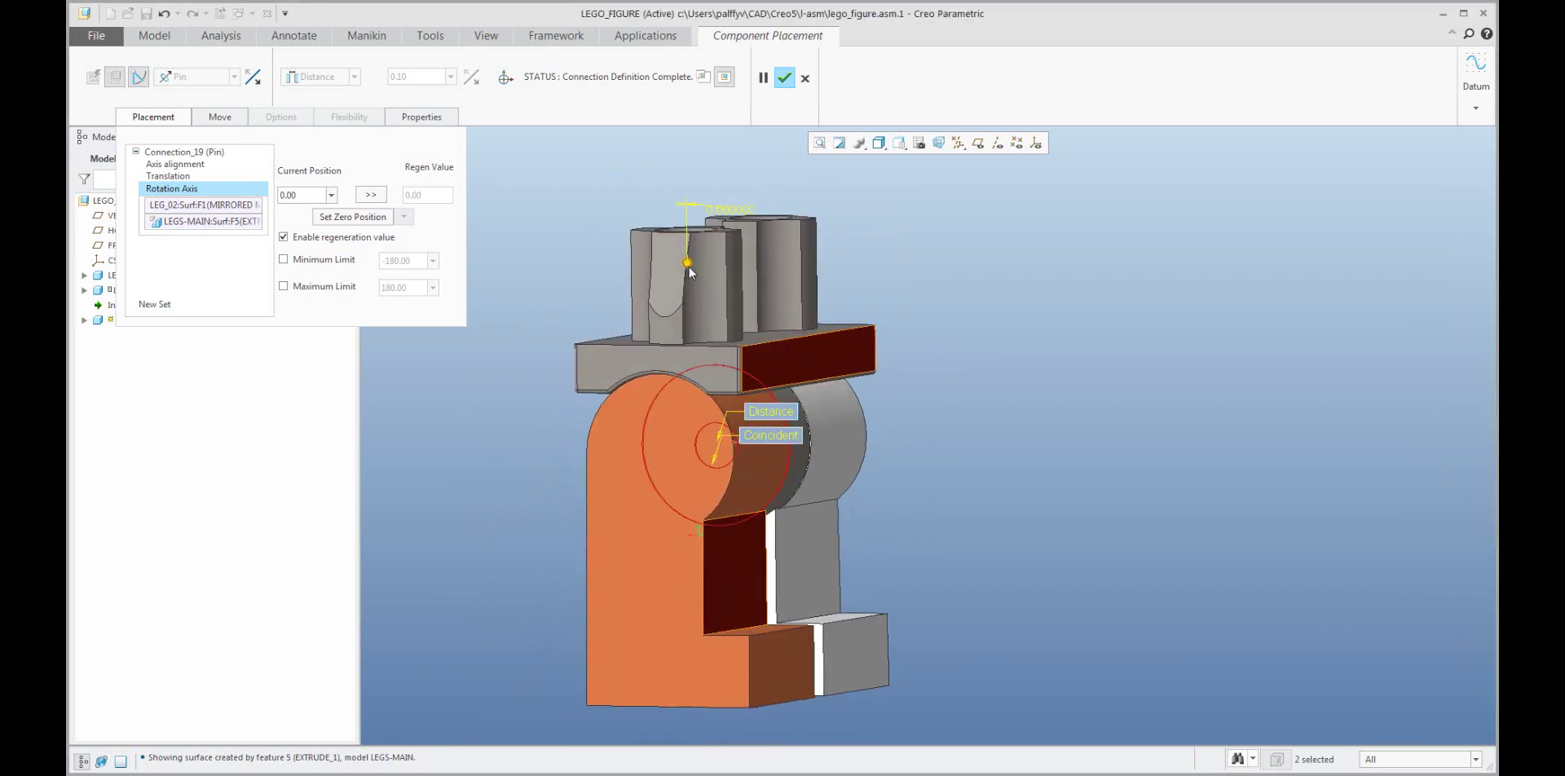
Swing LEG_02 about its pin to 52 degrees to examine how far it can rotate.
{"action": "left_click_drag", "start_coordinate": [688, 265], "coordinate": [756, 433]}
{"action": "mouse_move", "coordinate": [756, 434]}
{"action": "middle_mouse_down"}
{"action": "mouse_move", "coordinate": [785, 426]}
{"action": "mouse_move", "coordinate": [767, 428]}
{"action": "middle_mouse_up"}
{"action": "scroll", "coordinate": [770, 429], "scroll_direction": "up", "scroll_amount": 1}
Limit LEG_02's rotation to a minimum of -90 and a maximum of 50, and accept the placement.
{"action": "left_click", "coordinate": [284, 261]}
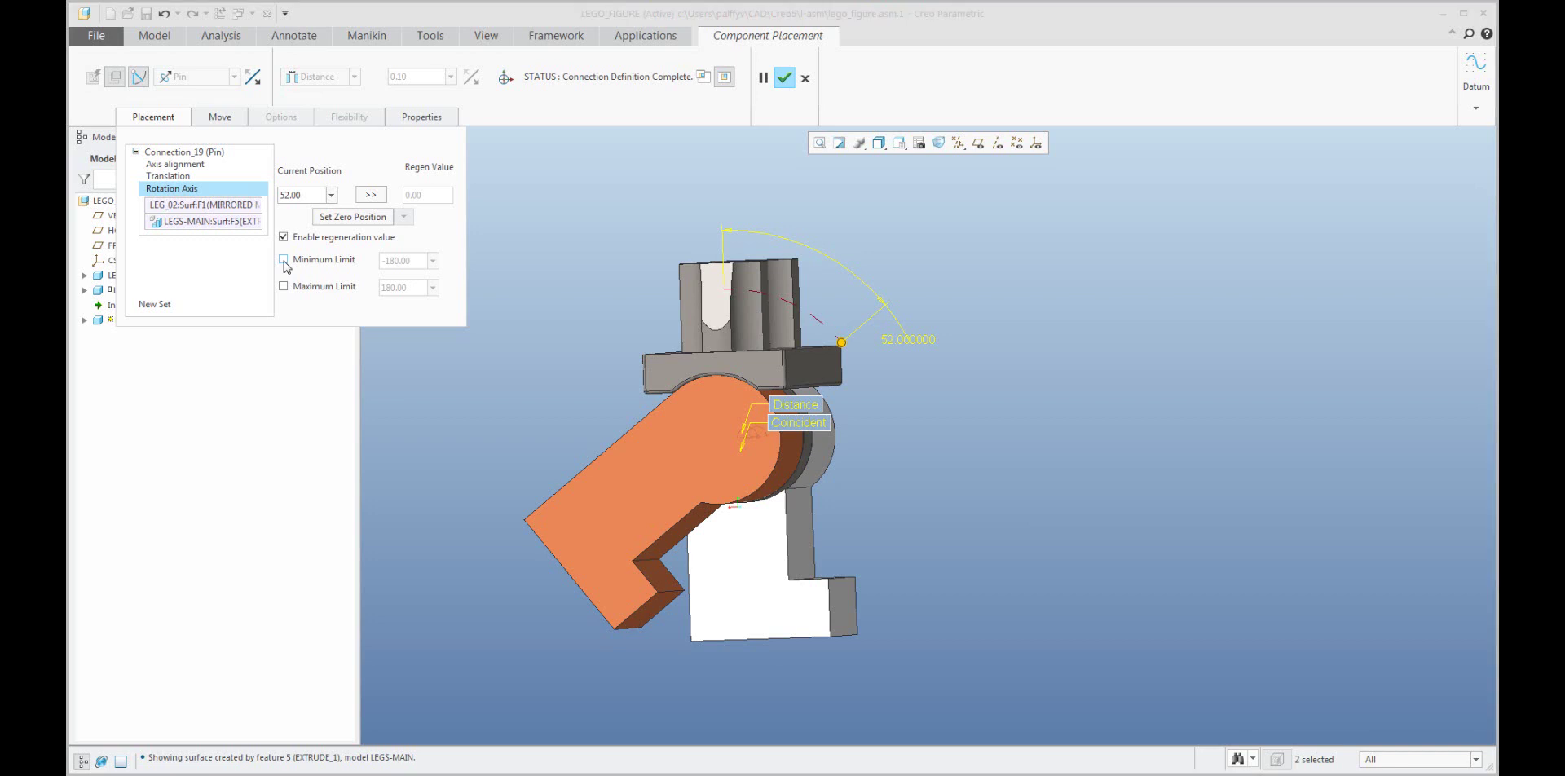
{"action": "double_click", "coordinate": [419, 260]}
{"action": "type", "text": "-"}
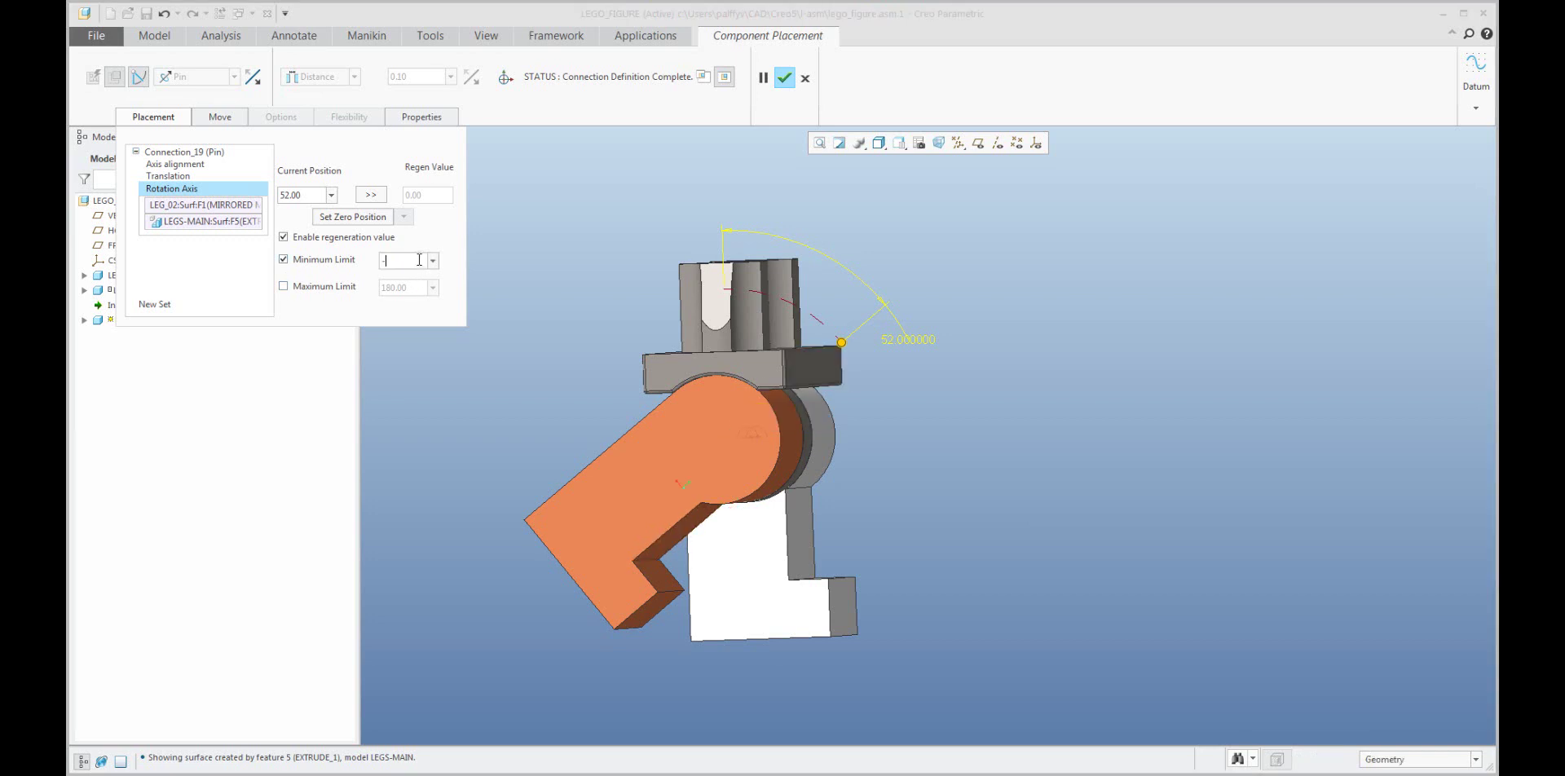
{"action": "type", "text": "90"}
{"action": "left_click", "coordinate": [283, 287]}
{"action": "double_click", "coordinate": [395, 287]}
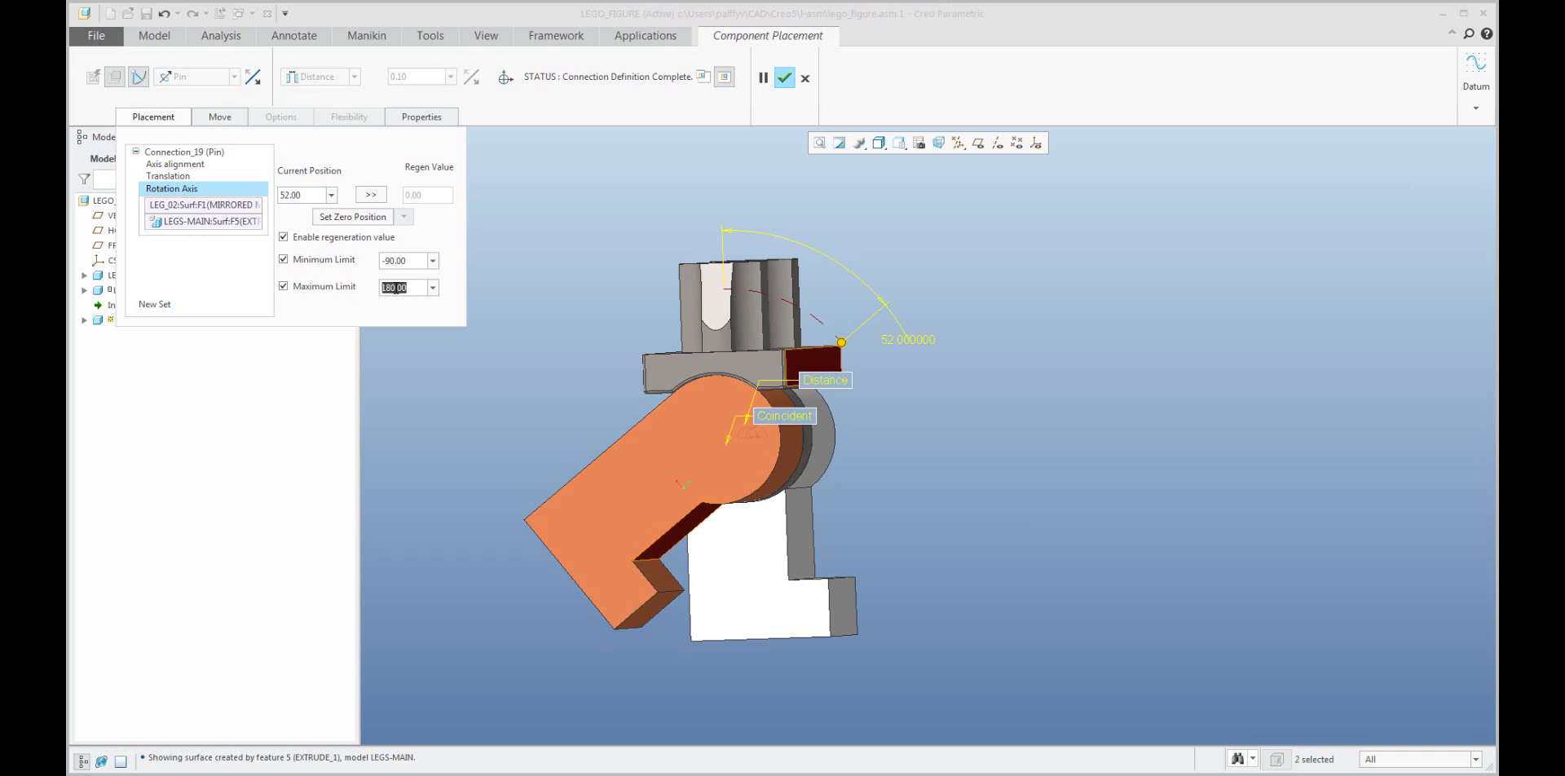
{"action": "type", "text": "50"}
{"action": "left_click", "coordinate": [784, 78]}
Swing LEG_01 about its pin with Drag Components to test its rotation.
{"action": "left_click", "coordinate": [468, 75]}
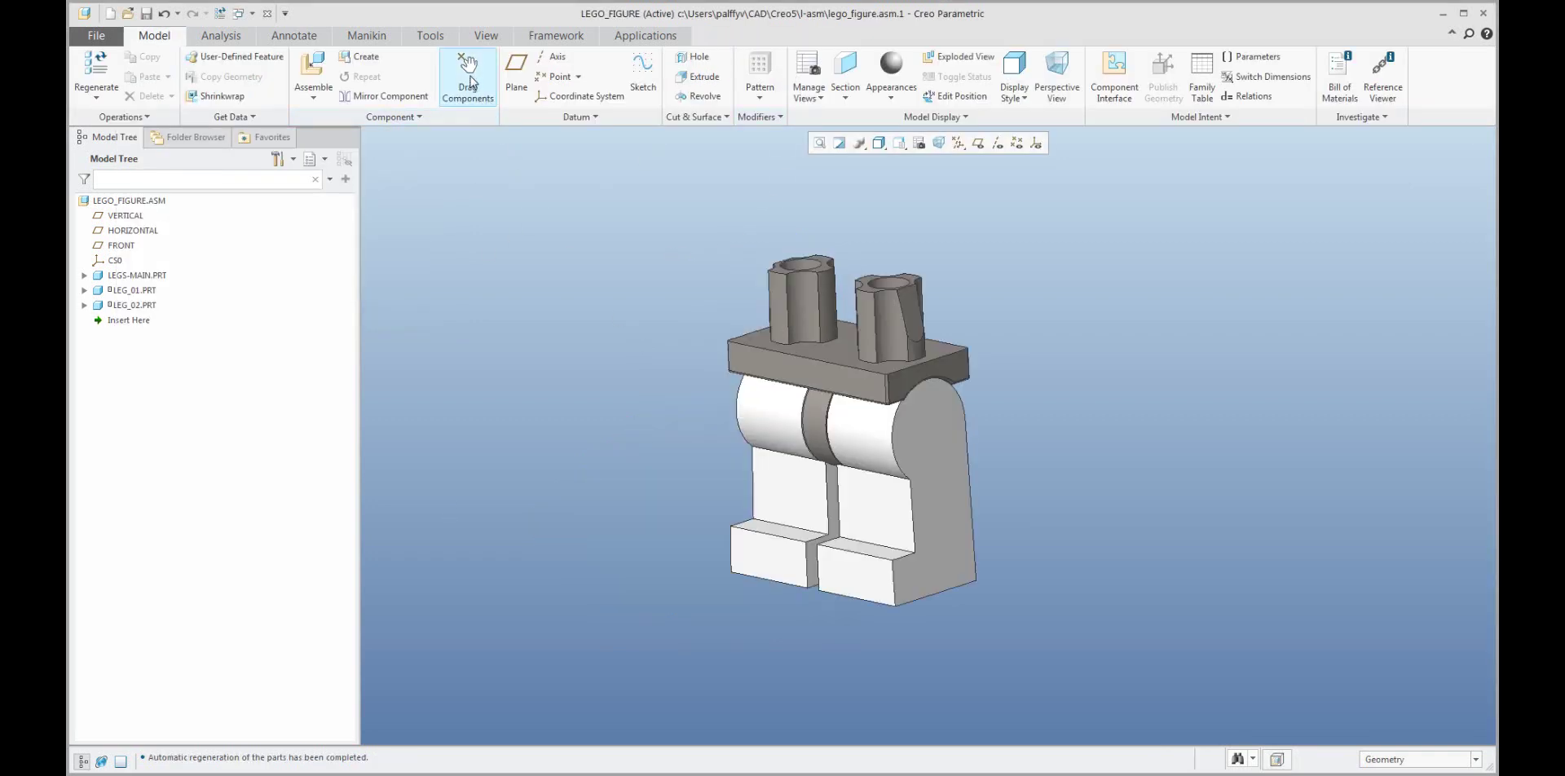
{"action": "left_click", "coordinate": [913, 533]}
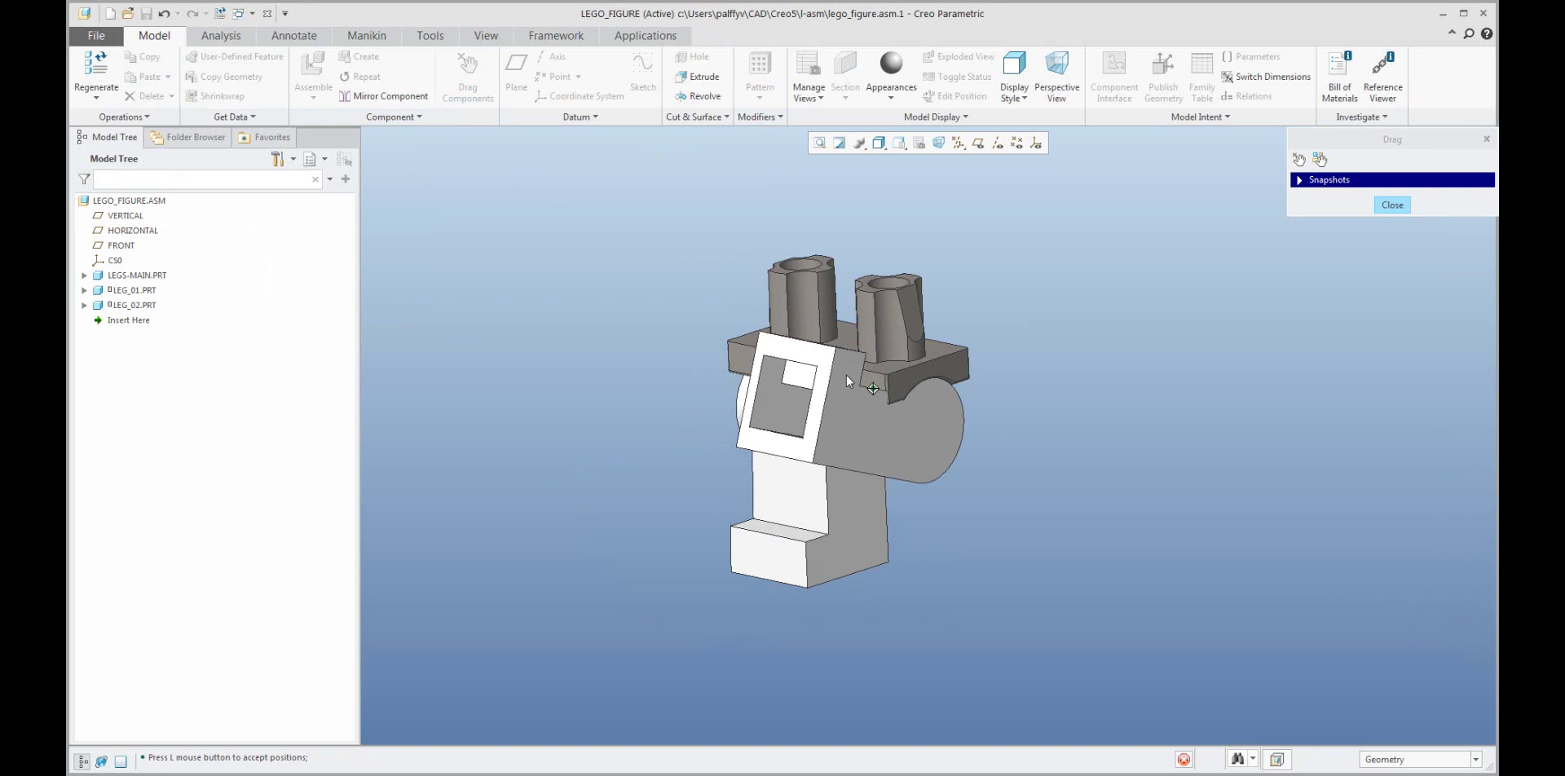
{"action": "left_click", "coordinate": [911, 501]}
{"action": "middle_click", "coordinate": [1010, 476]}
{"action": "middle_click", "coordinate": [1043, 477]}
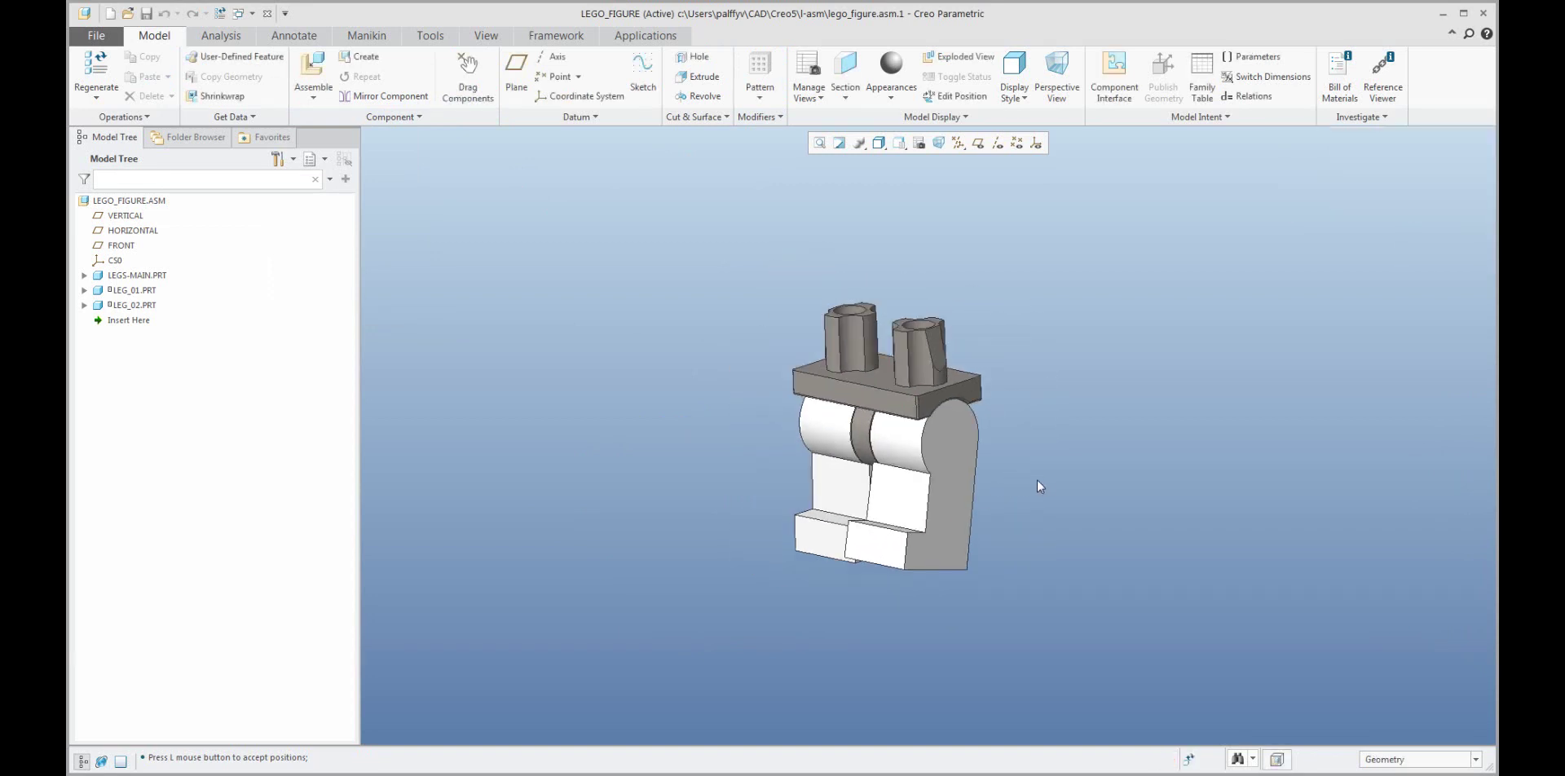
Regenerate the assembly and swing LEG_02 with Drag Components to test its rotation limits.
{"action": "middle_click_drag", "start_coordinate": [1036, 480], "coordinate": [815, 326]}
{"action": "left_click", "coordinate": [468, 77]}
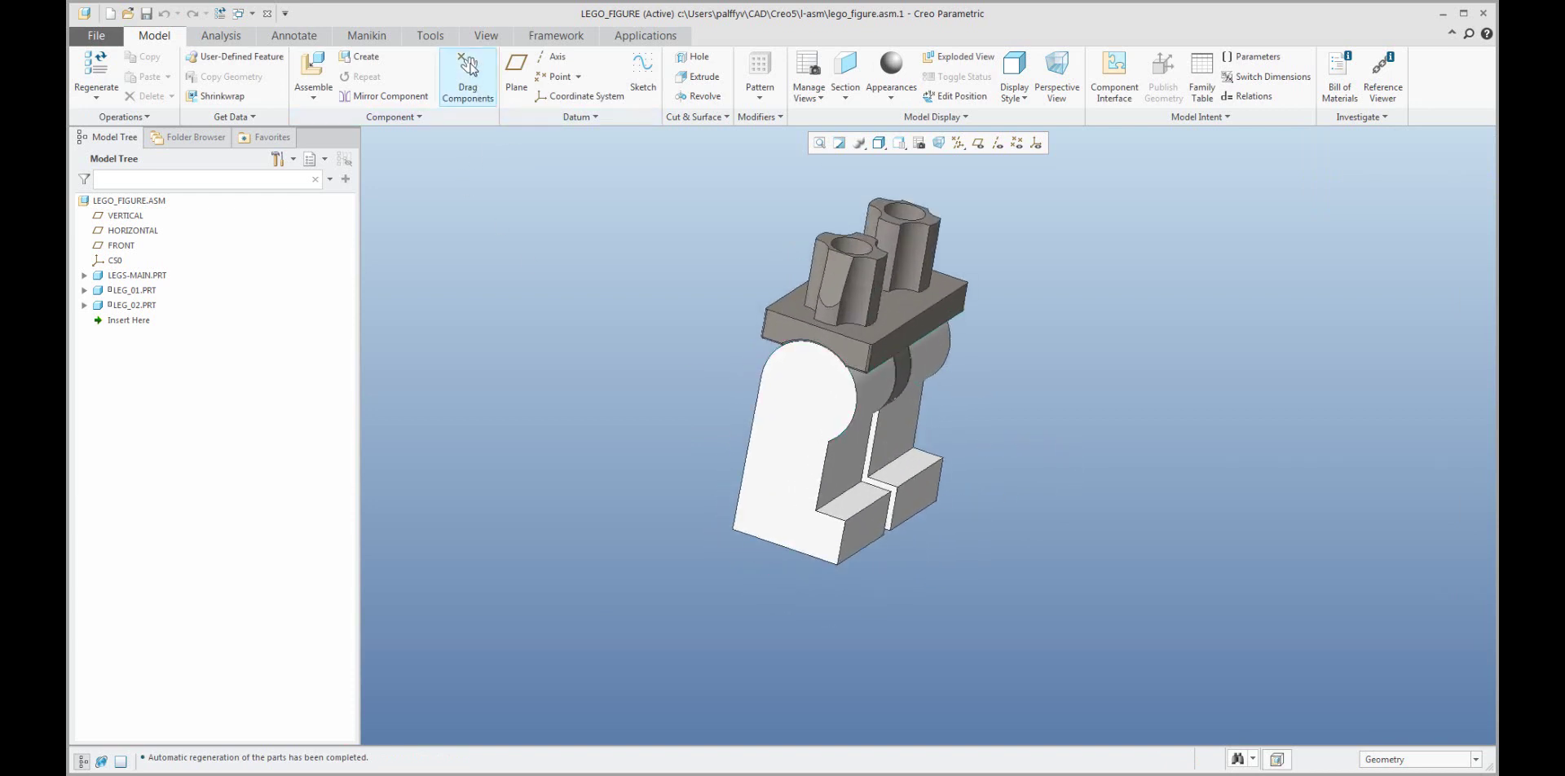
{"action": "left_click", "coordinate": [819, 530]}
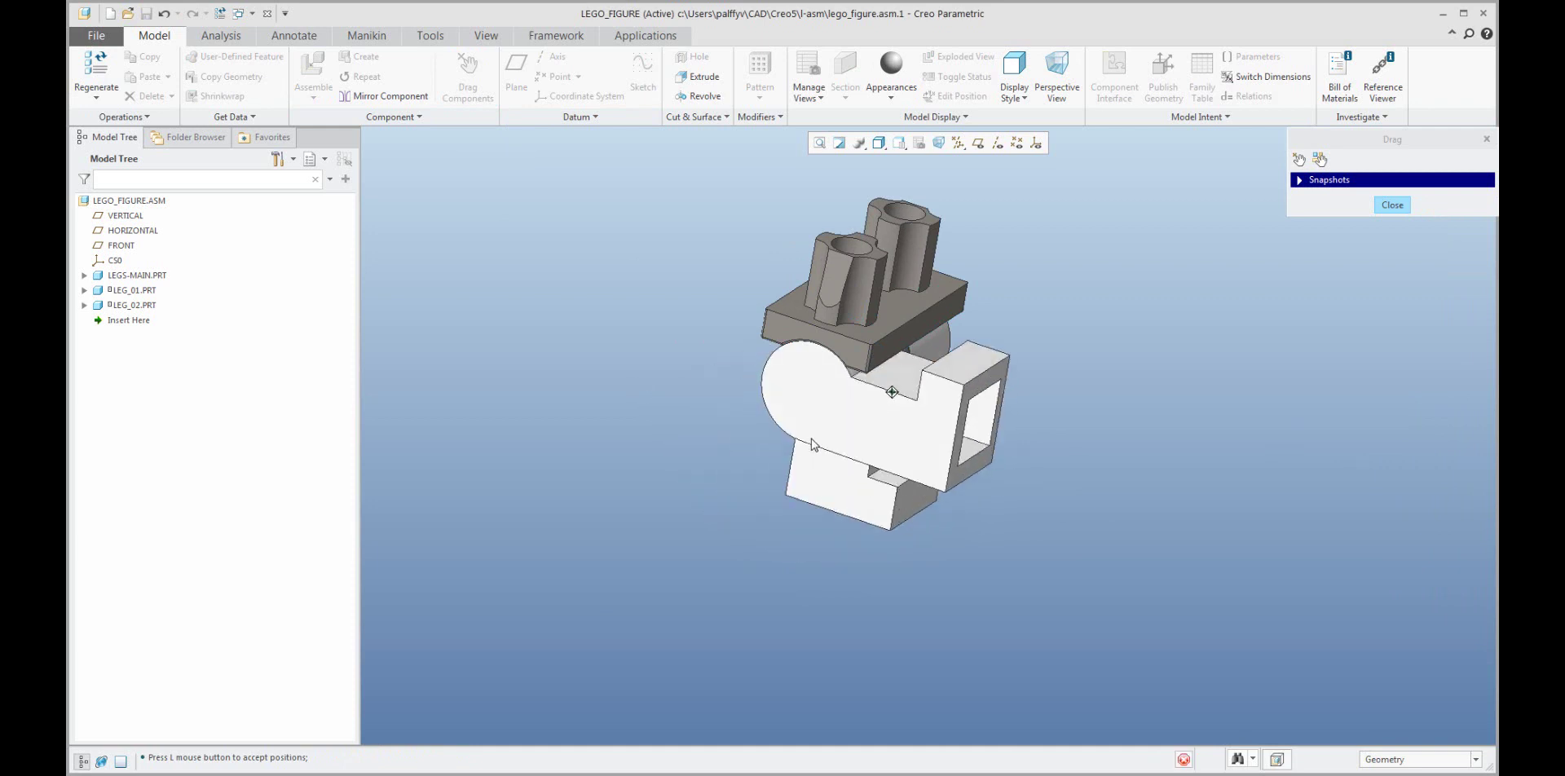
{"action": "middle_click", "coordinate": [798, 591]}
{"action": "middle_click", "coordinate": [1043, 578]}
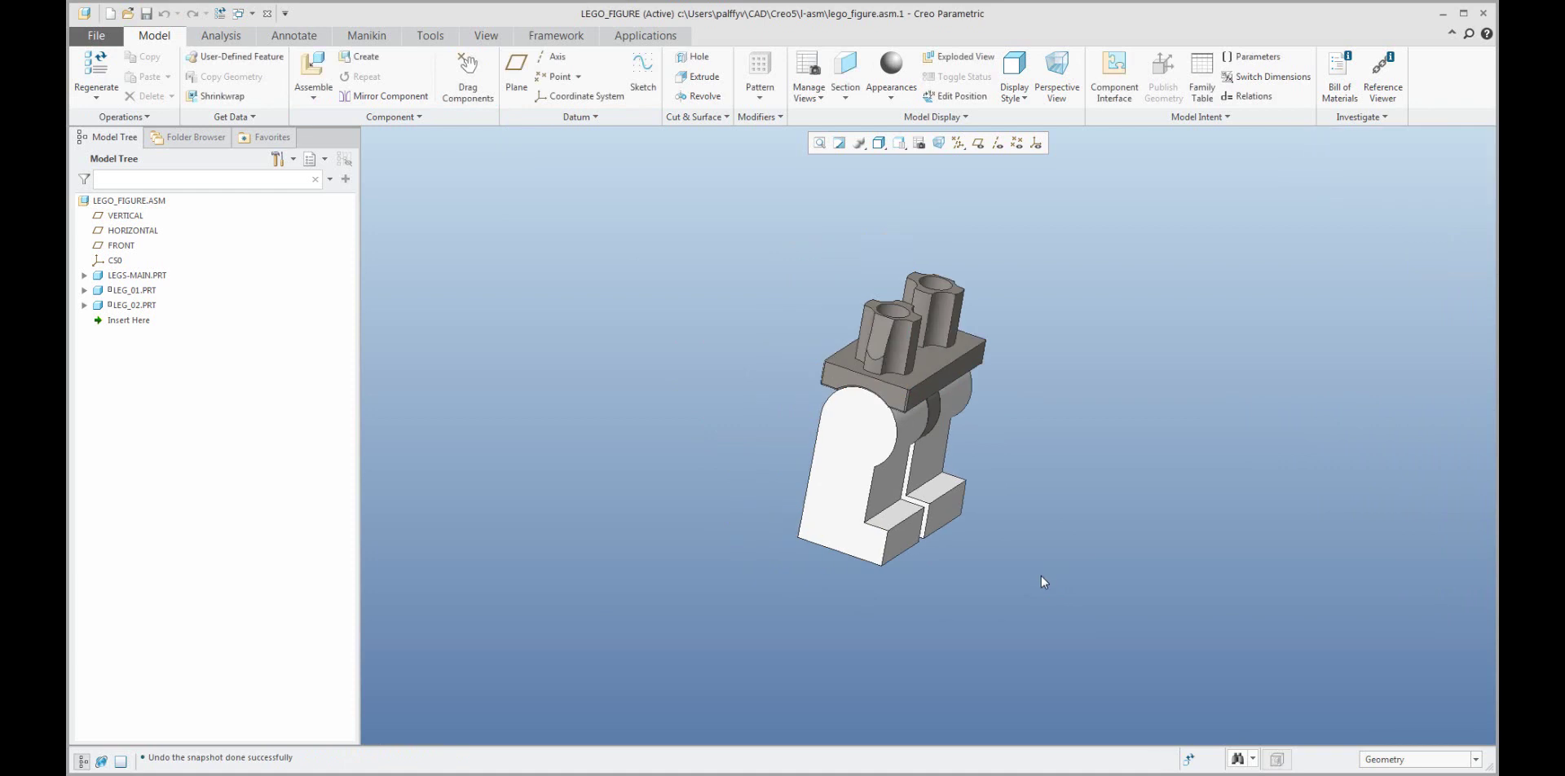
Group LEGS-MAIN, LEG_01 and LEG_02 into a new standard subassembly named legs, created with the Empty option.
{"action": "middle_click_drag", "start_coordinate": [971, 502], "coordinate": [809, 616]}
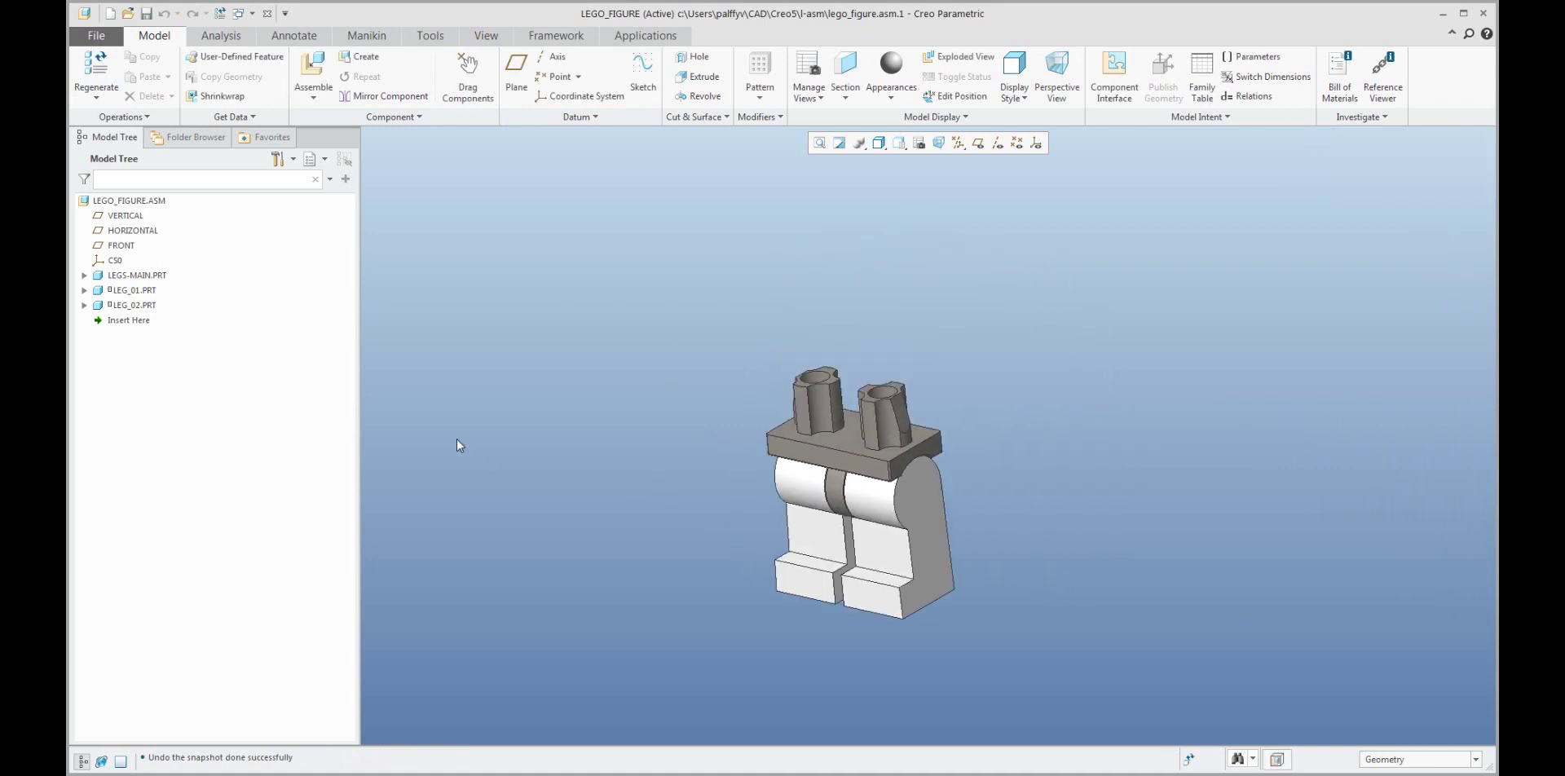
{"action": "left_click", "coordinate": [128, 277]}
{"action": "left_click", "coordinate": [131, 306], "text": "shift"}
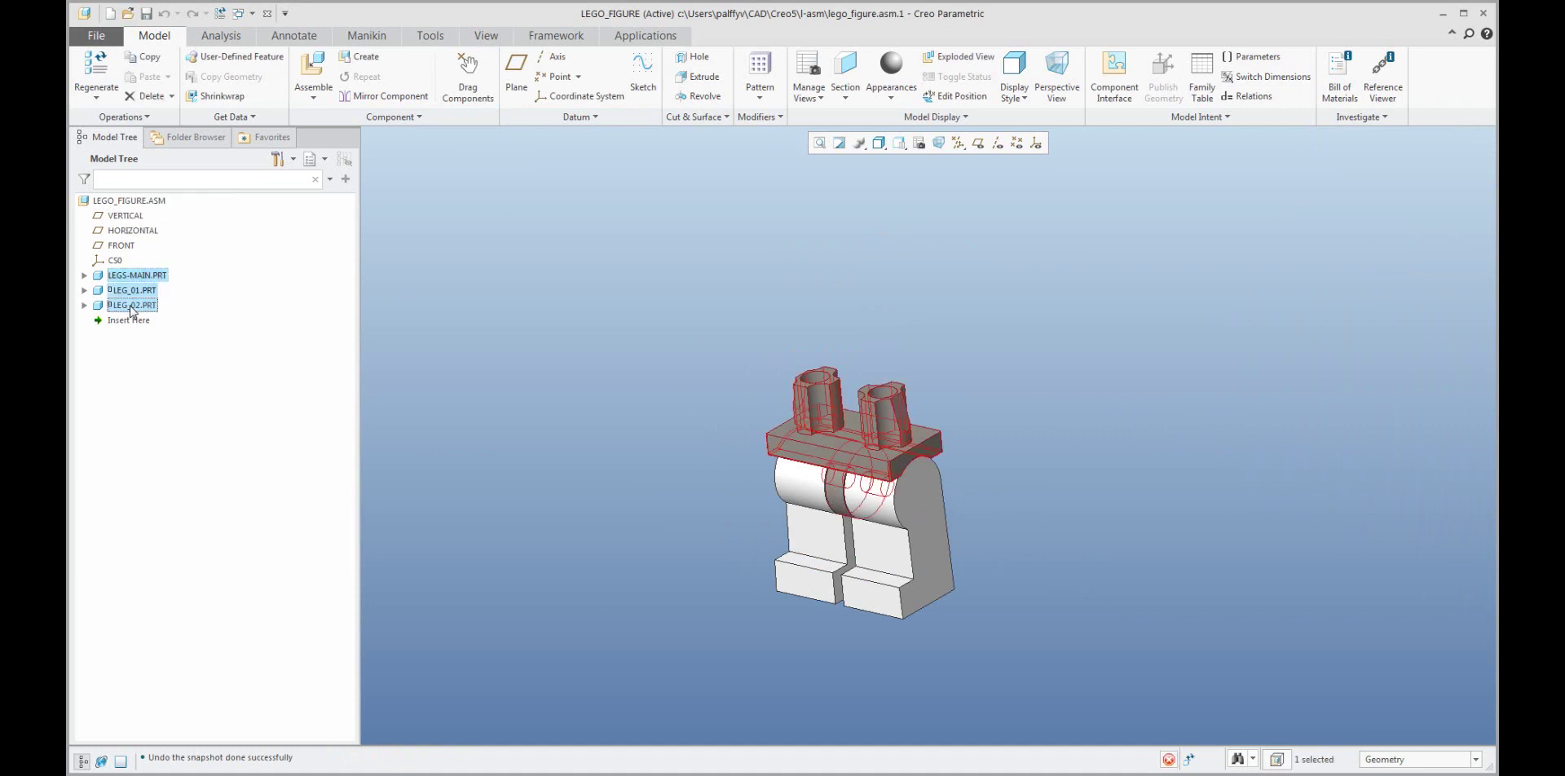
{"action": "right_click", "coordinate": [131, 310]}
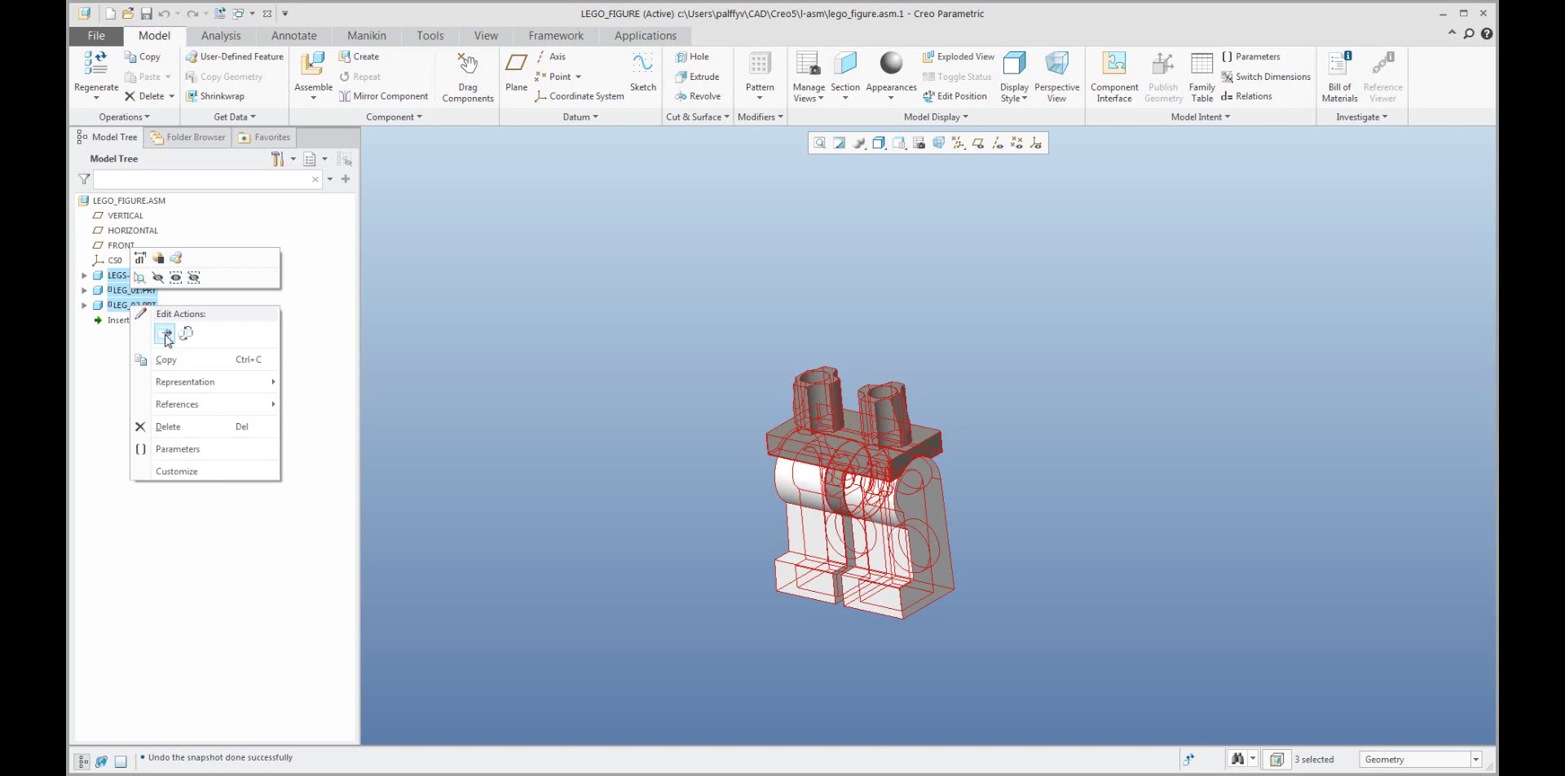
{"action": "left_click", "coordinate": [165, 334]}
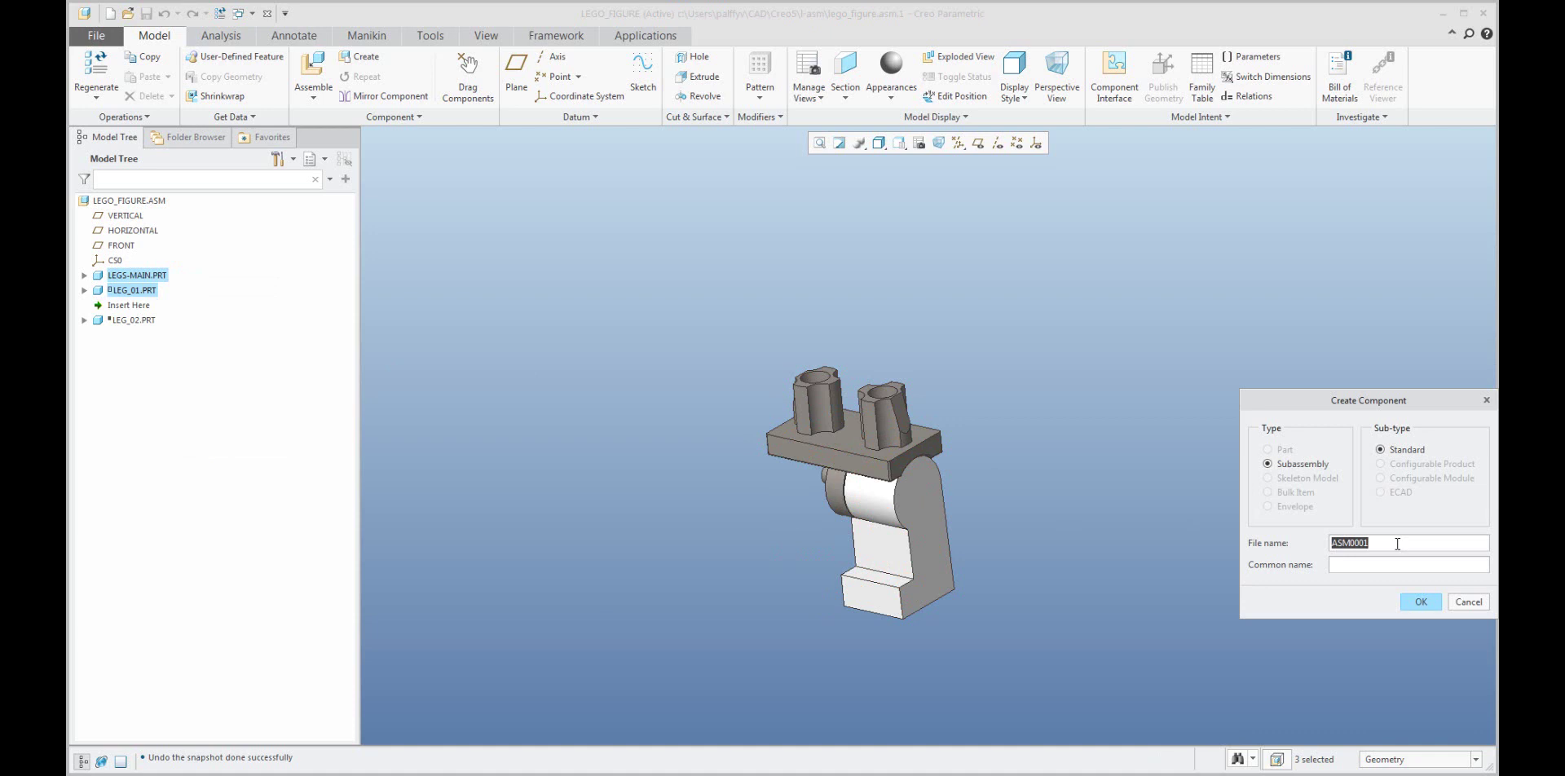
{"action": "type", "text": "legs"}
{"action": "left_click", "coordinate": [1420, 602]}
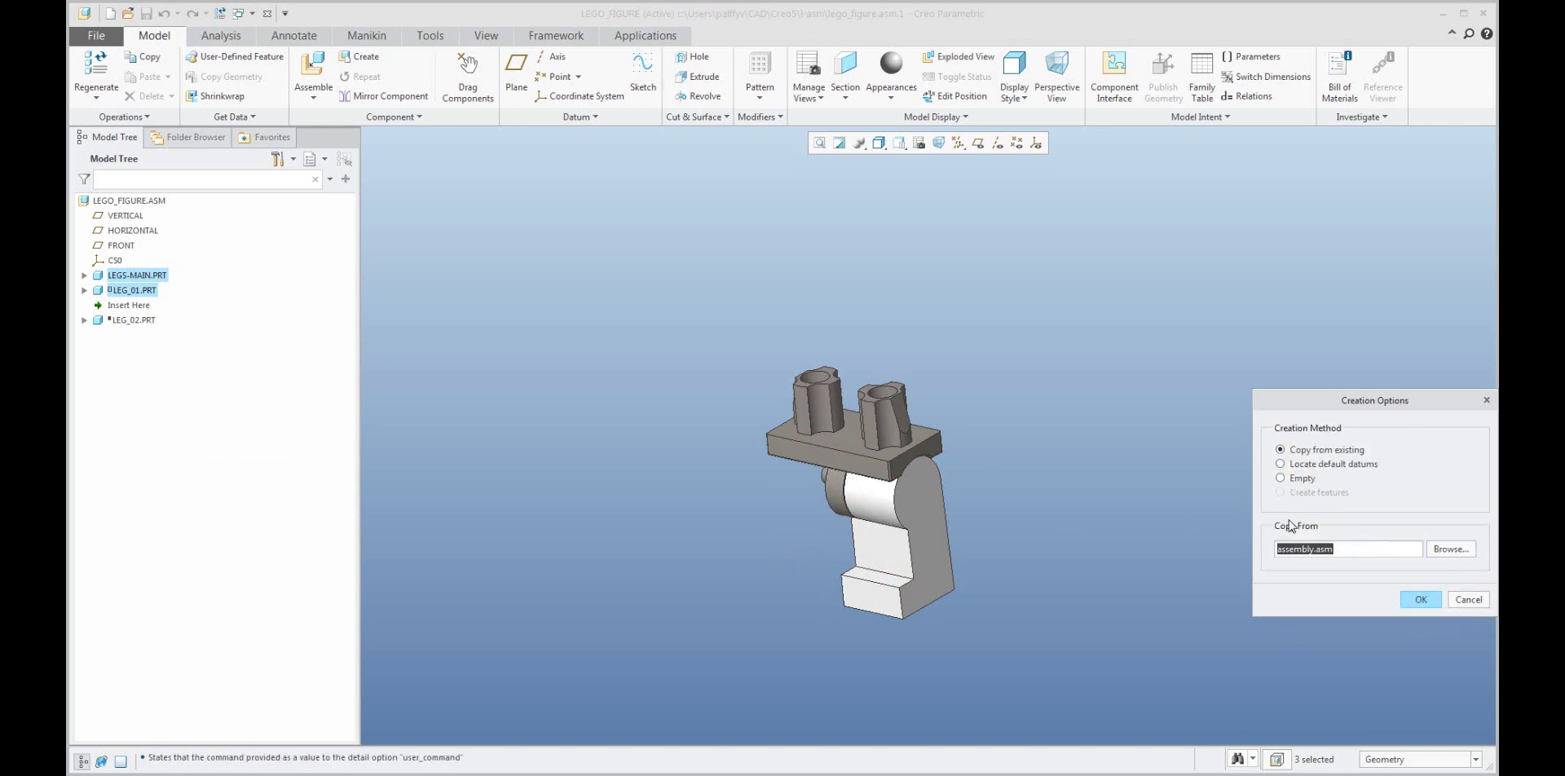
{"action": "left_click", "coordinate": [1300, 478]}
{"action": "left_click", "coordinate": [1419, 600]}
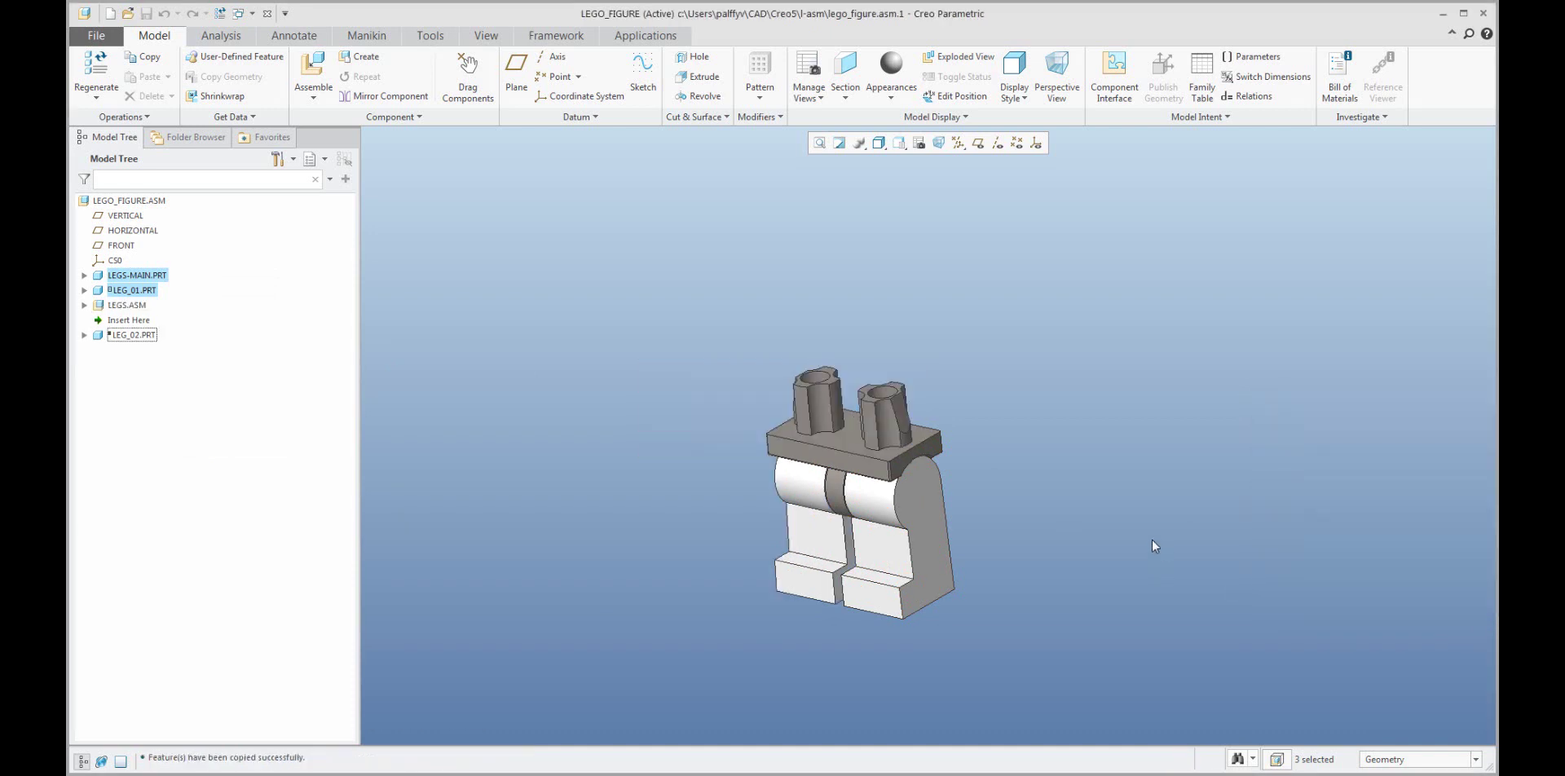
{"action": "left_click", "coordinate": [568, 360]}
{"action": "left_click", "coordinate": [84, 275]}
{"action": "left_click", "coordinate": [84, 276]}
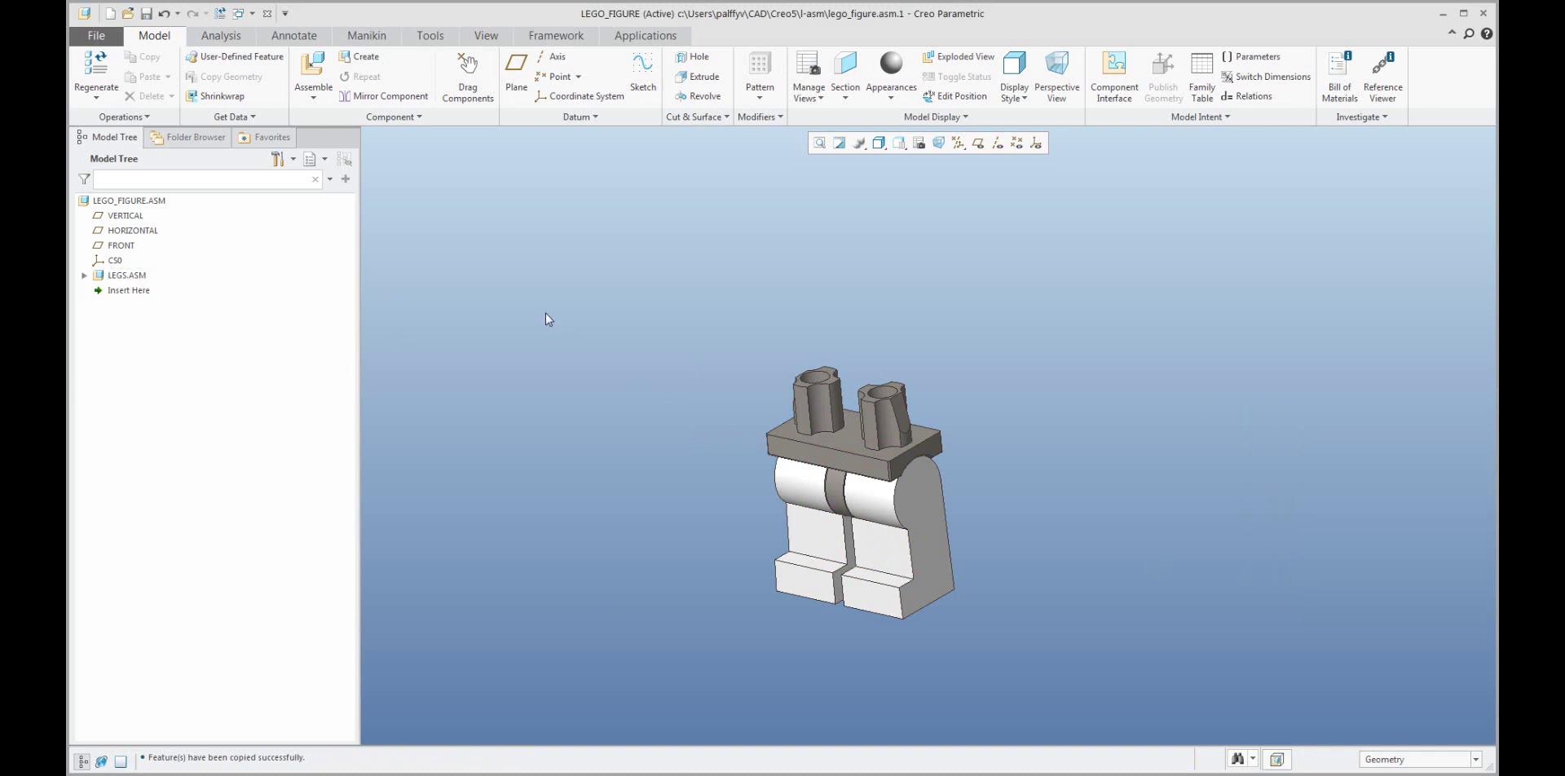
Bring body.prt from the l-asm folder into the LEGO figure assembly as a new component.
{"action": "key", "text": "alt+Tab"}
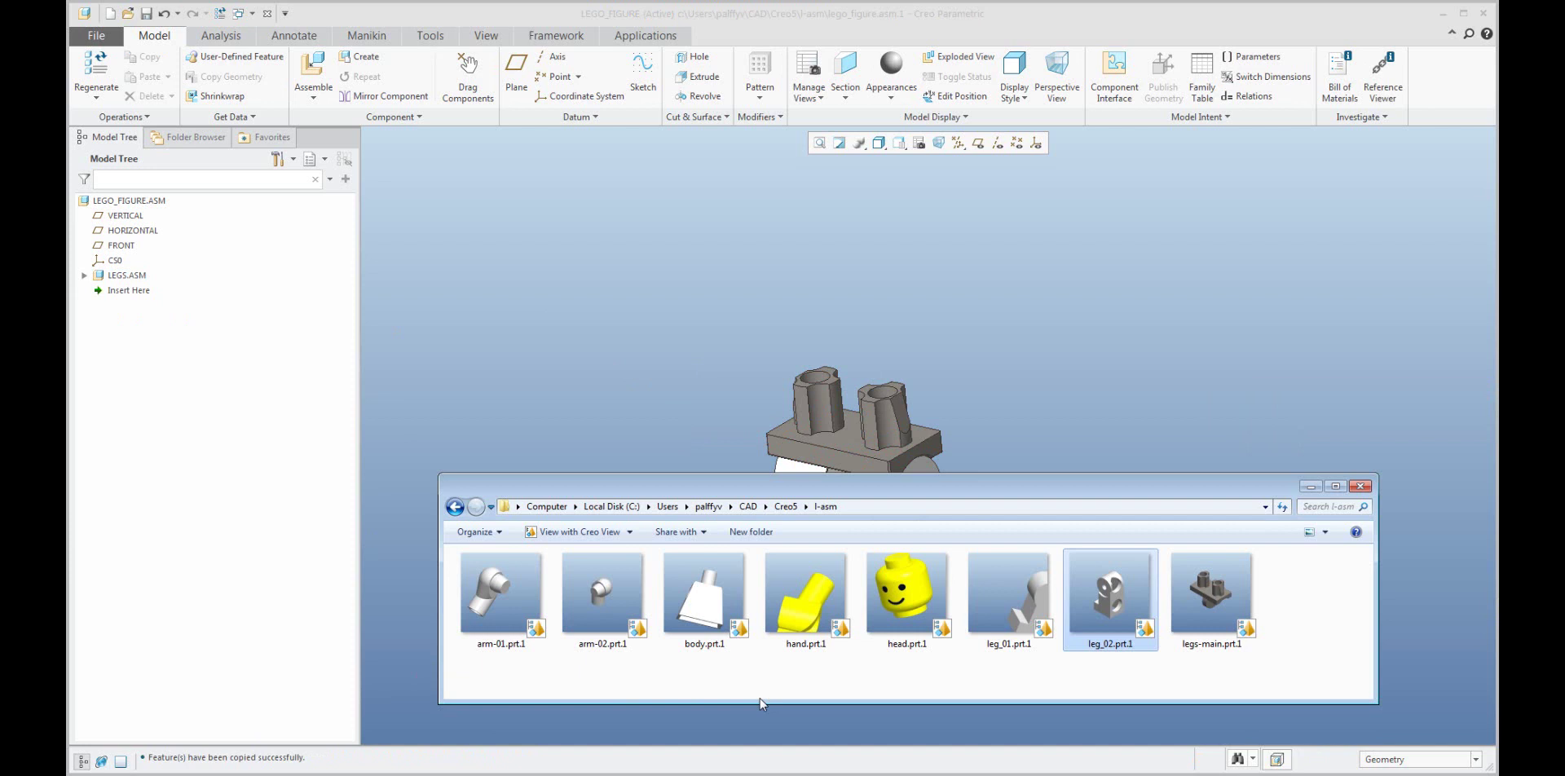
{"action": "left_click", "coordinate": [711, 599]}
{"action": "left_click_drag", "start_coordinate": [686, 390], "coordinate": [686, 390]}
{"action": "left_click", "coordinate": [719, 422]}
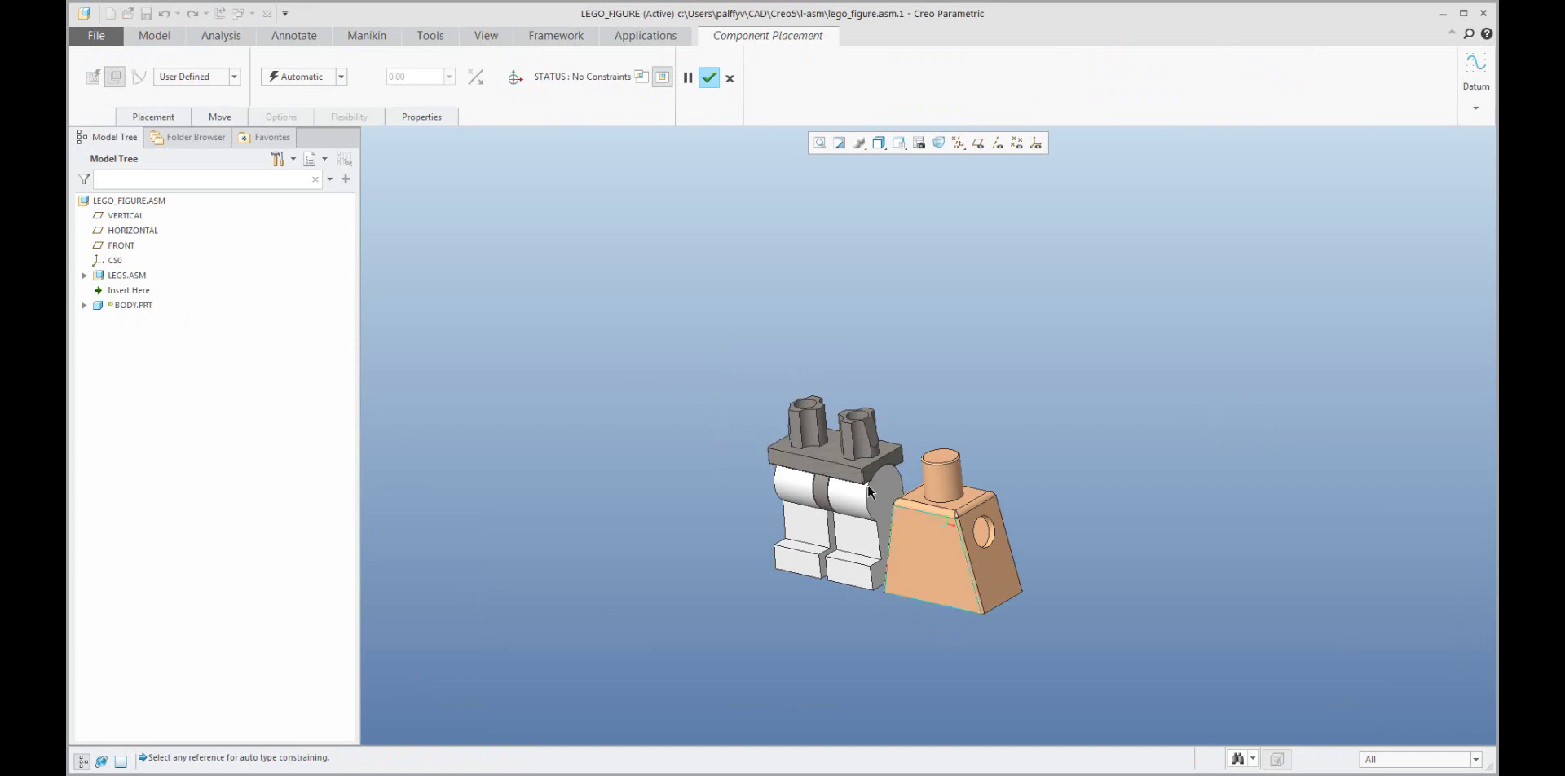
Constrain the body's bottom face coincident with the top face of the hip plate.
{"action": "left_click", "coordinate": [832, 462]}
{"action": "scroll", "coordinate": [975, 615], "scroll_direction": "down", "scroll_amount": 5}
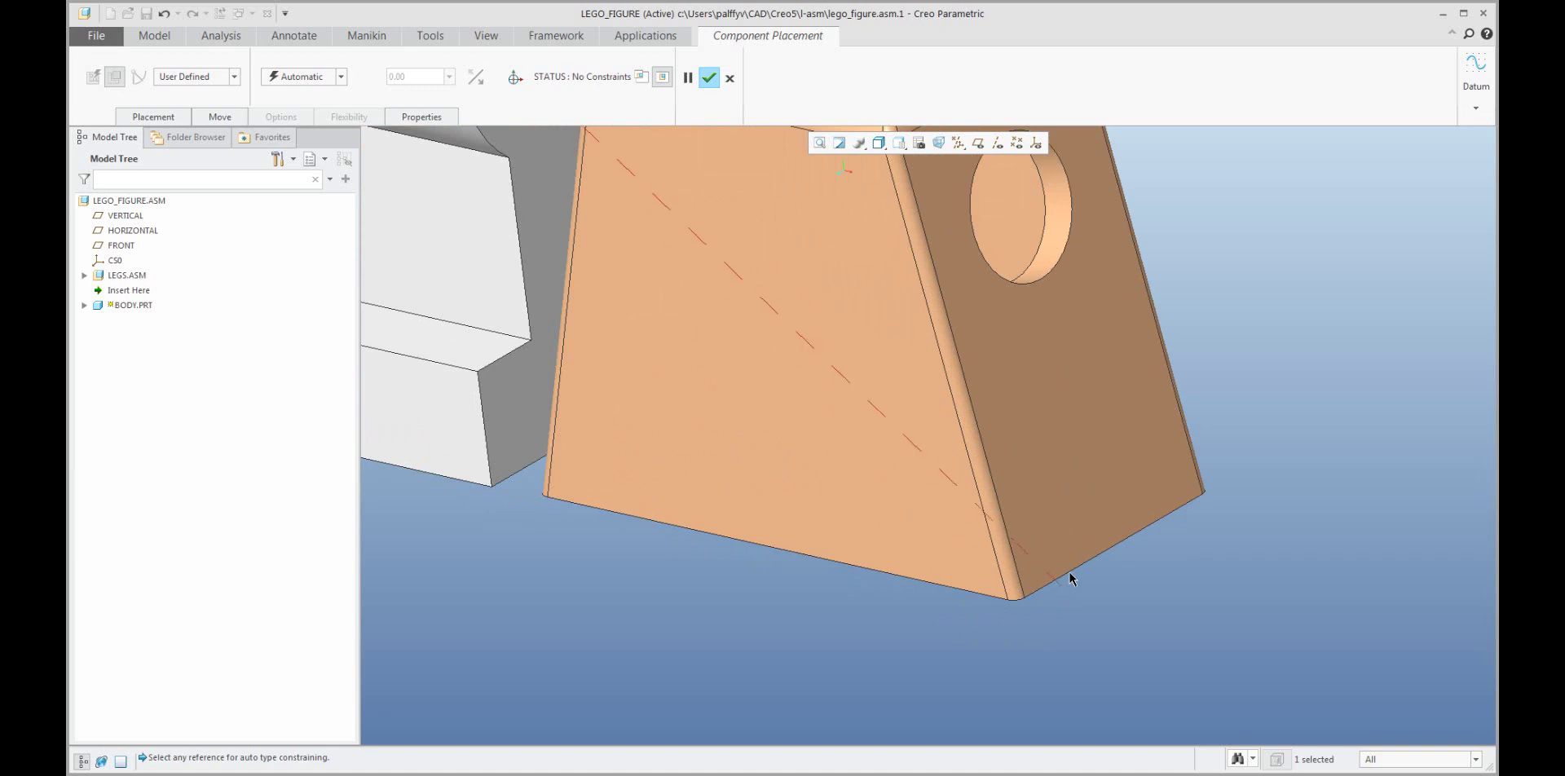
{"action": "left_click", "coordinate": [1071, 566]}
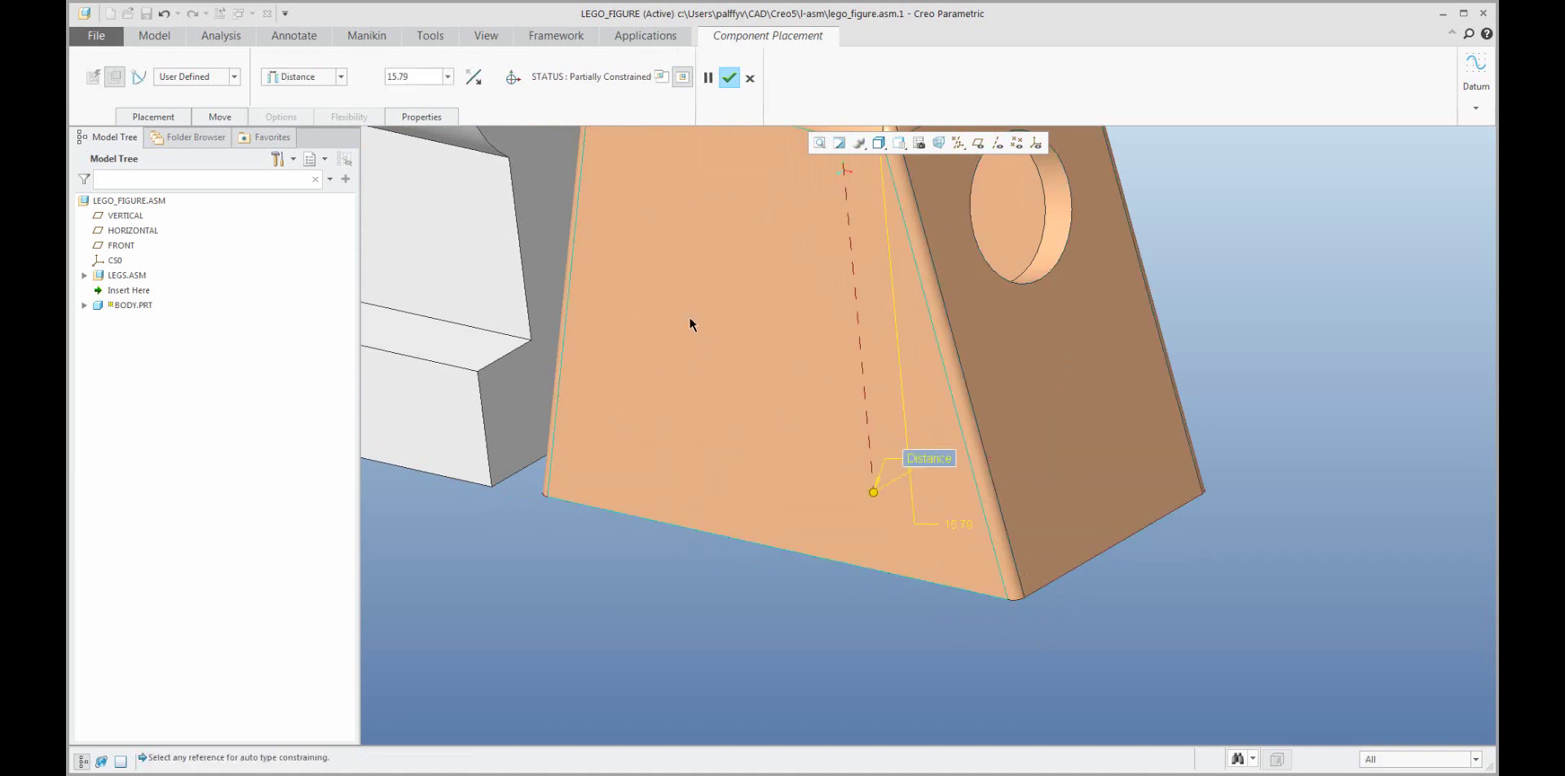
{"action": "left_click", "coordinate": [295, 77]}
{"action": "left_click", "coordinate": [289, 131]}
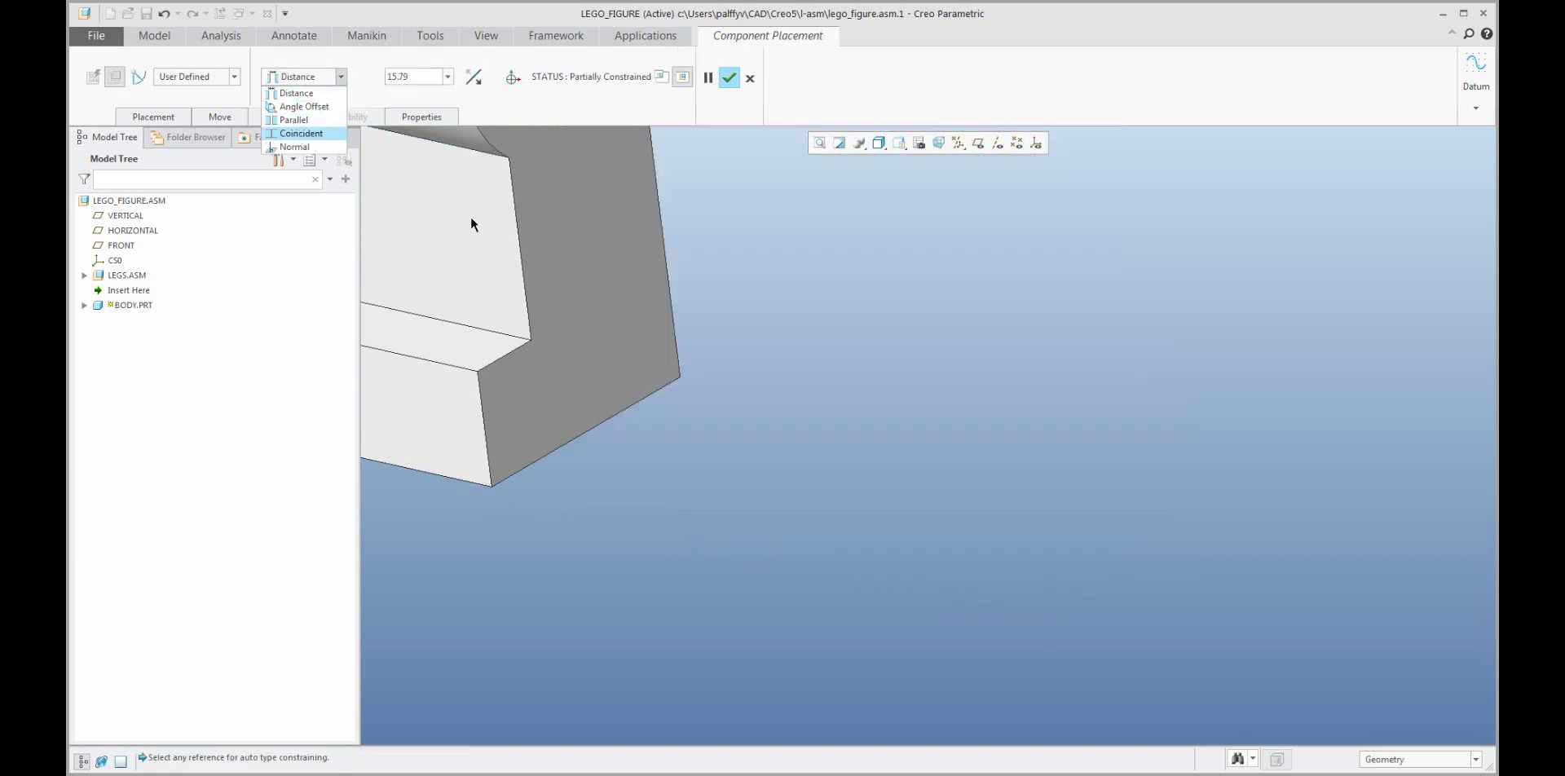
Show the datum planes and make the body's VERTICAL plane coincident with the figure's VERTICAL plane.
{"action": "scroll", "coordinate": [954, 540], "scroll_direction": "up", "scroll_amount": 5}
{"action": "scroll", "coordinate": [954, 539], "scroll_direction": "up", "scroll_amount": 3}
{"action": "left_click", "coordinate": [977, 143]}
{"action": "scroll", "coordinate": [865, 436], "scroll_direction": "down", "scroll_amount": 6}
{"action": "left_click", "coordinate": [805, 284]}
{"action": "scroll", "coordinate": [833, 414], "scroll_direction": "down", "scroll_amount": 3}
{"action": "left_click", "coordinate": [955, 253]}
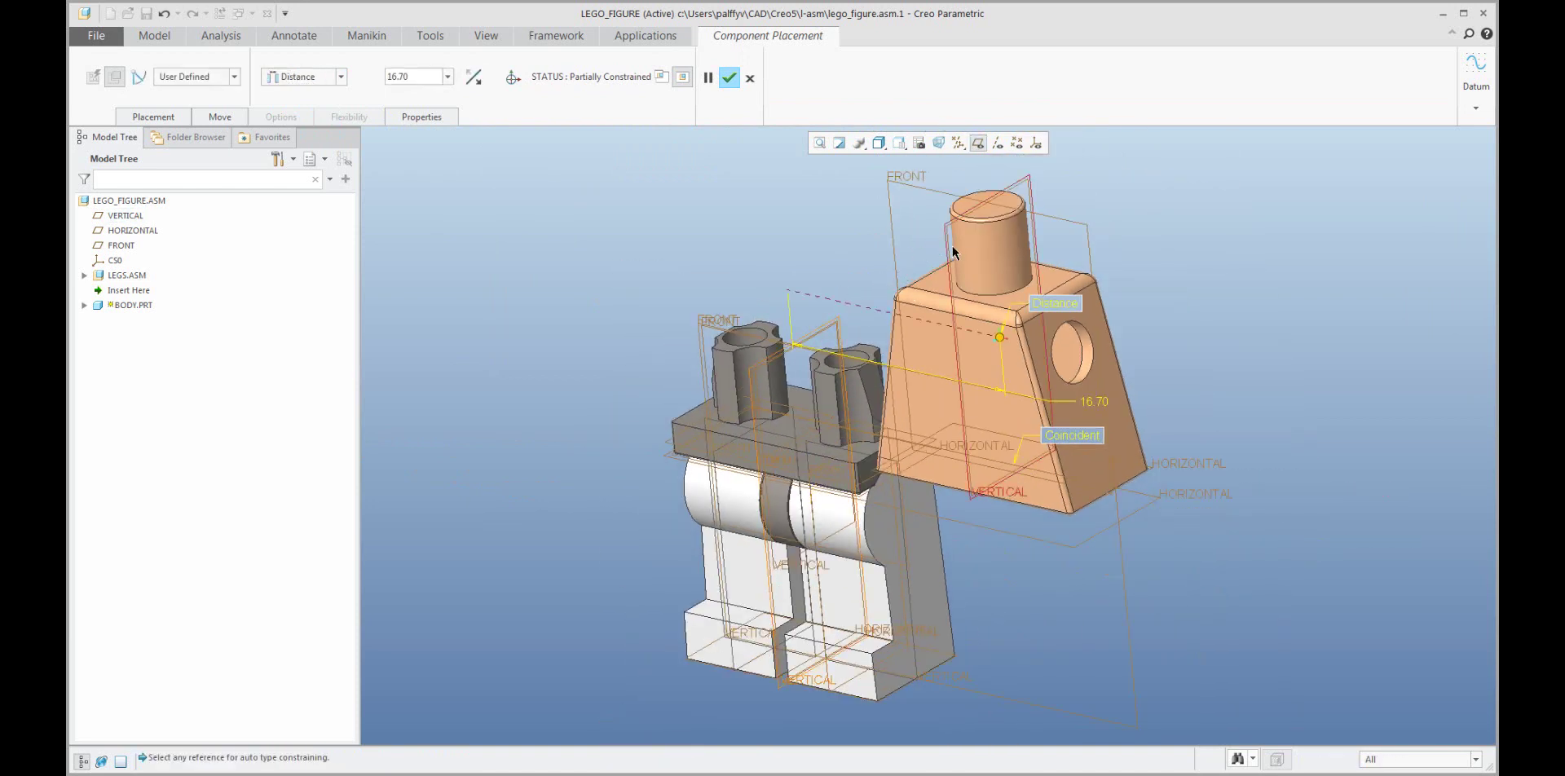
{"action": "left_click", "coordinate": [315, 79]}
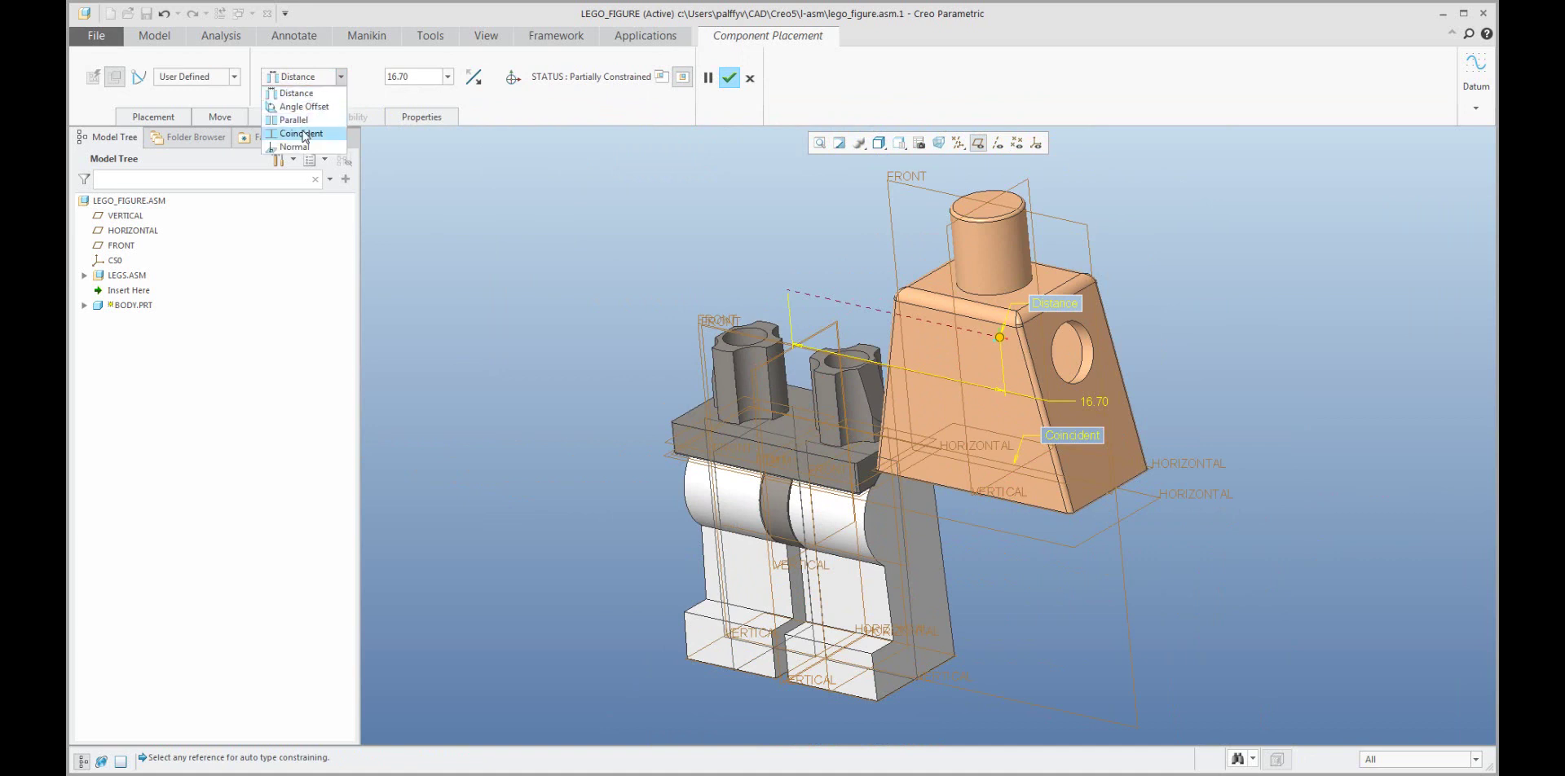
{"action": "left_click", "coordinate": [287, 133]}
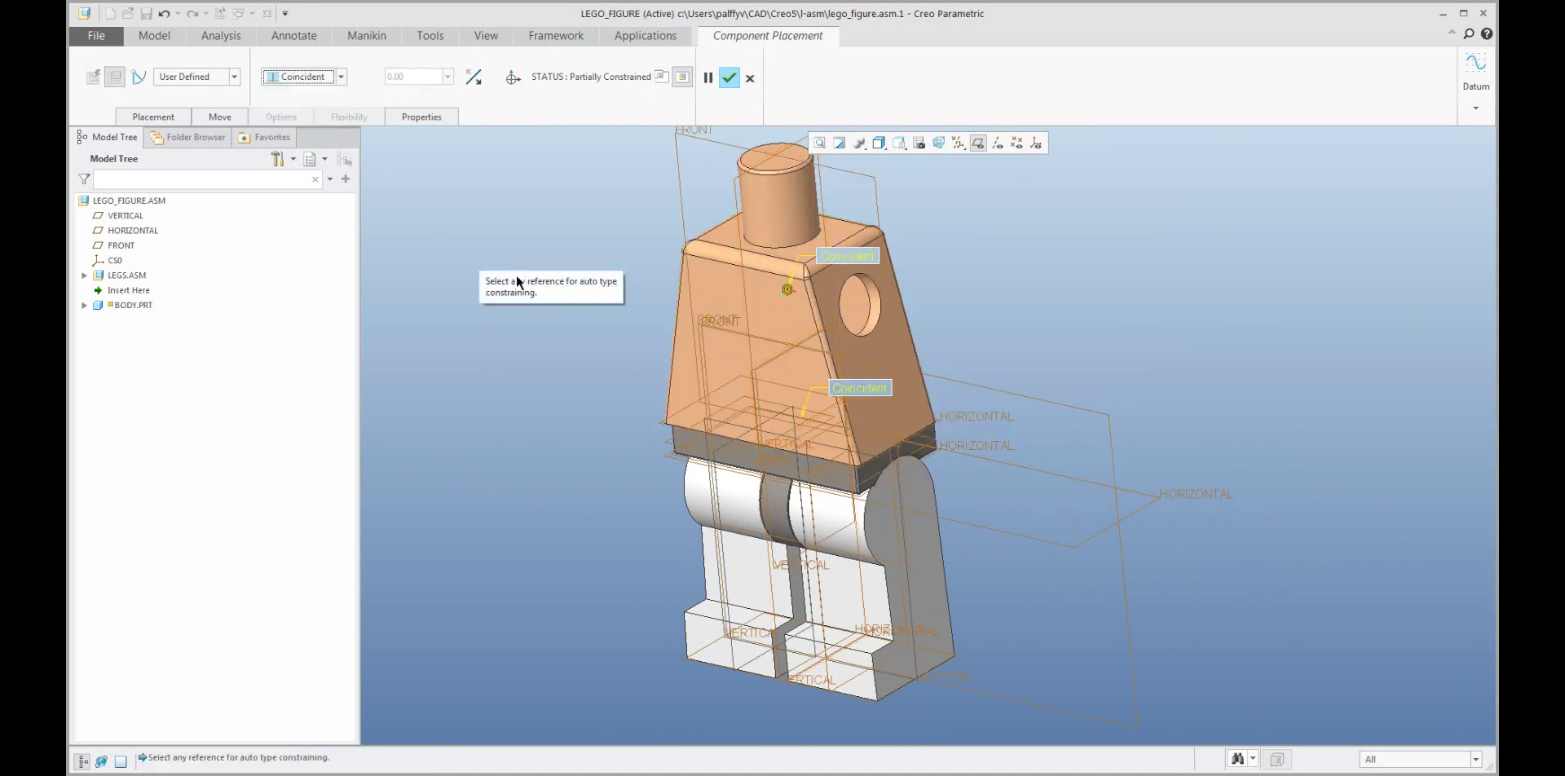
Add a coincident constraint between the body's and the assembly's FRONT planes, accept the placement and hide the datum planes.
{"action": "left_click", "coordinate": [160, 120]}
{"action": "left_click", "coordinate": [176, 241]}
{"action": "left_click", "coordinate": [850, 176]}
{"action": "left_click", "coordinate": [1050, 395]}
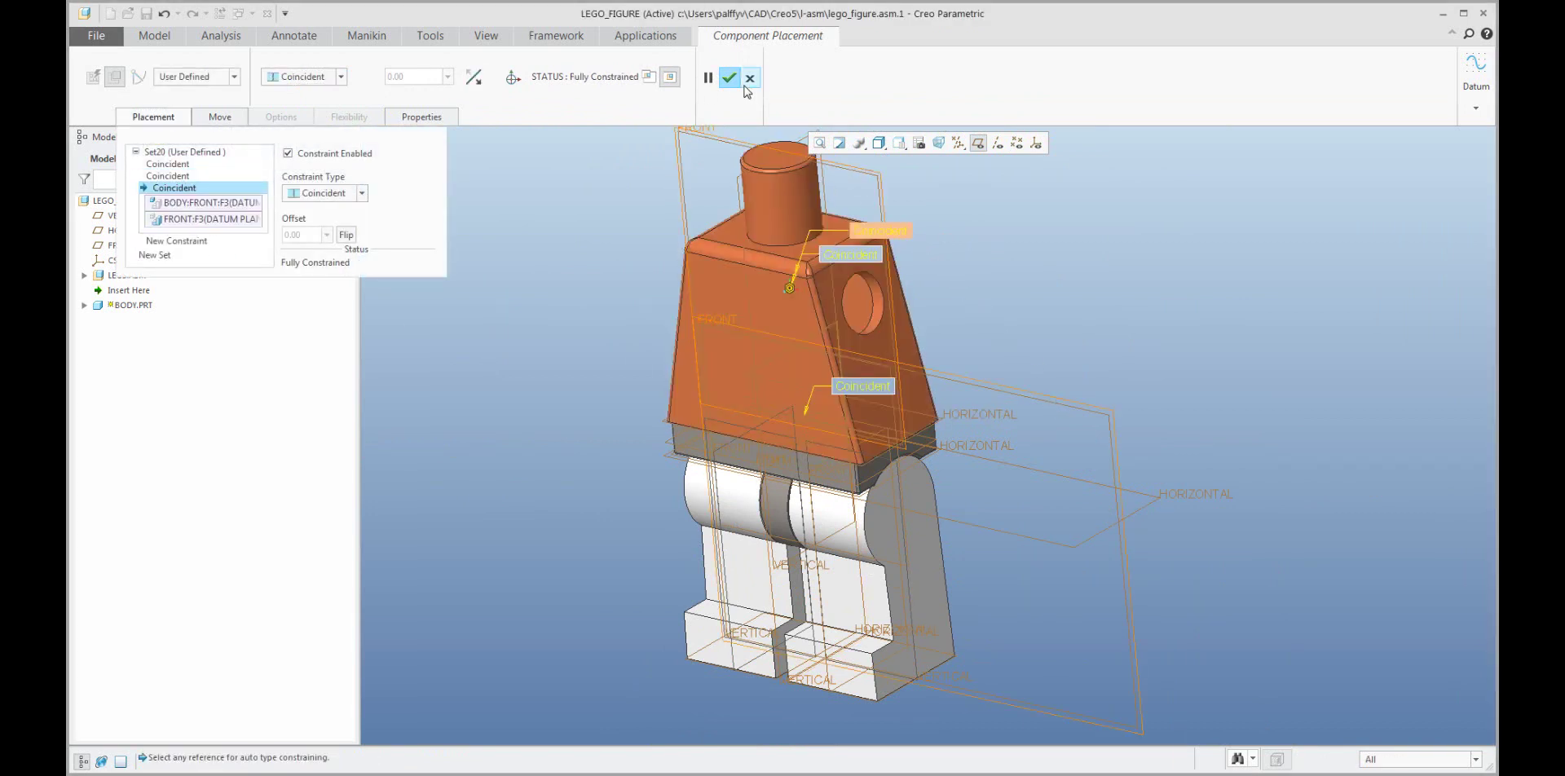
{"action": "left_click", "coordinate": [729, 79]}
{"action": "left_click", "coordinate": [977, 143]}
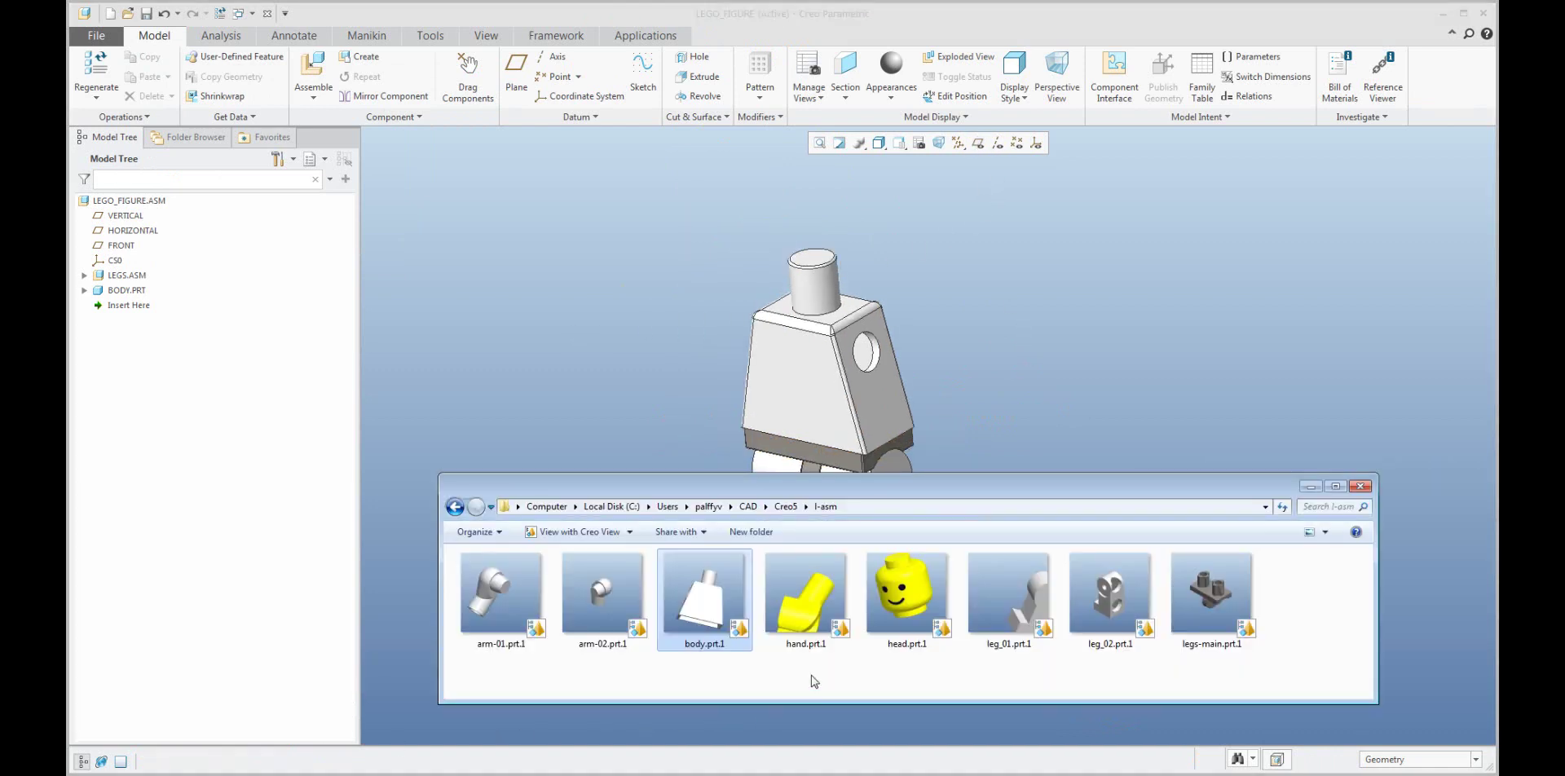
Assemble head.prt into the figure and choose a Pin connection for it.
{"action": "left_click_drag", "start_coordinate": [904, 593], "coordinate": [671, 389]}
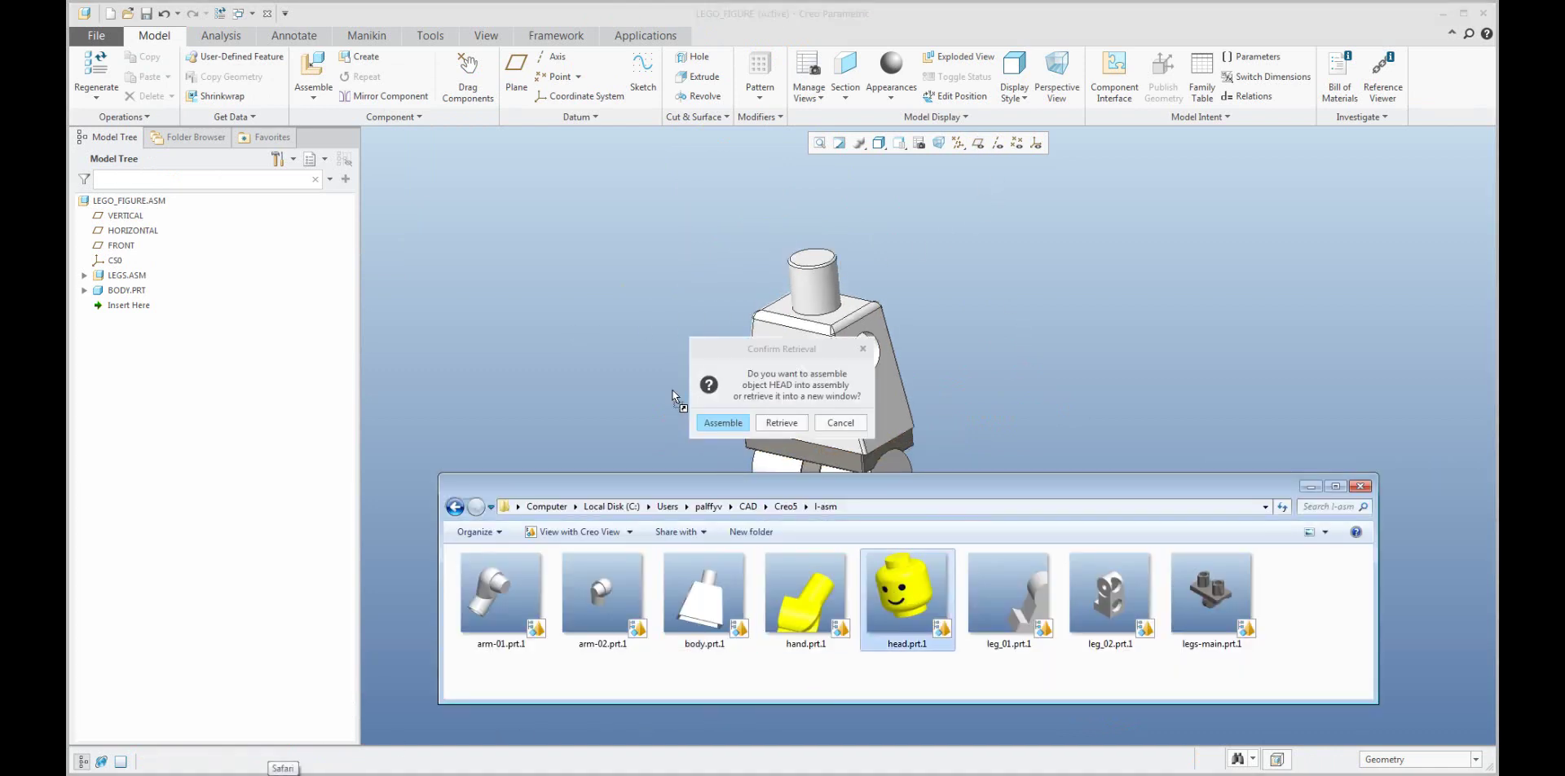
{"action": "left_click", "coordinate": [720, 423]}
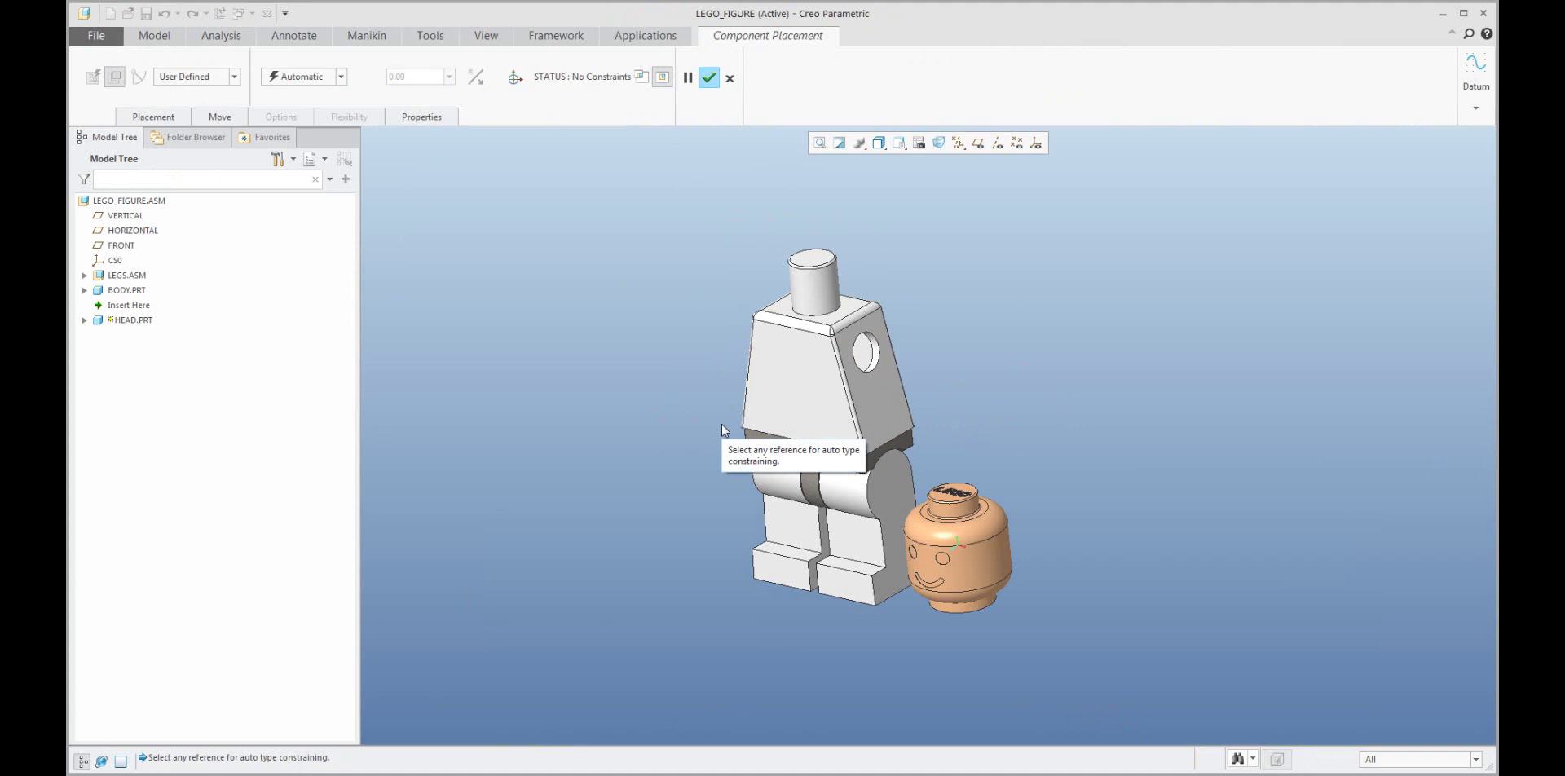
{"action": "left_click", "coordinate": [214, 77]}
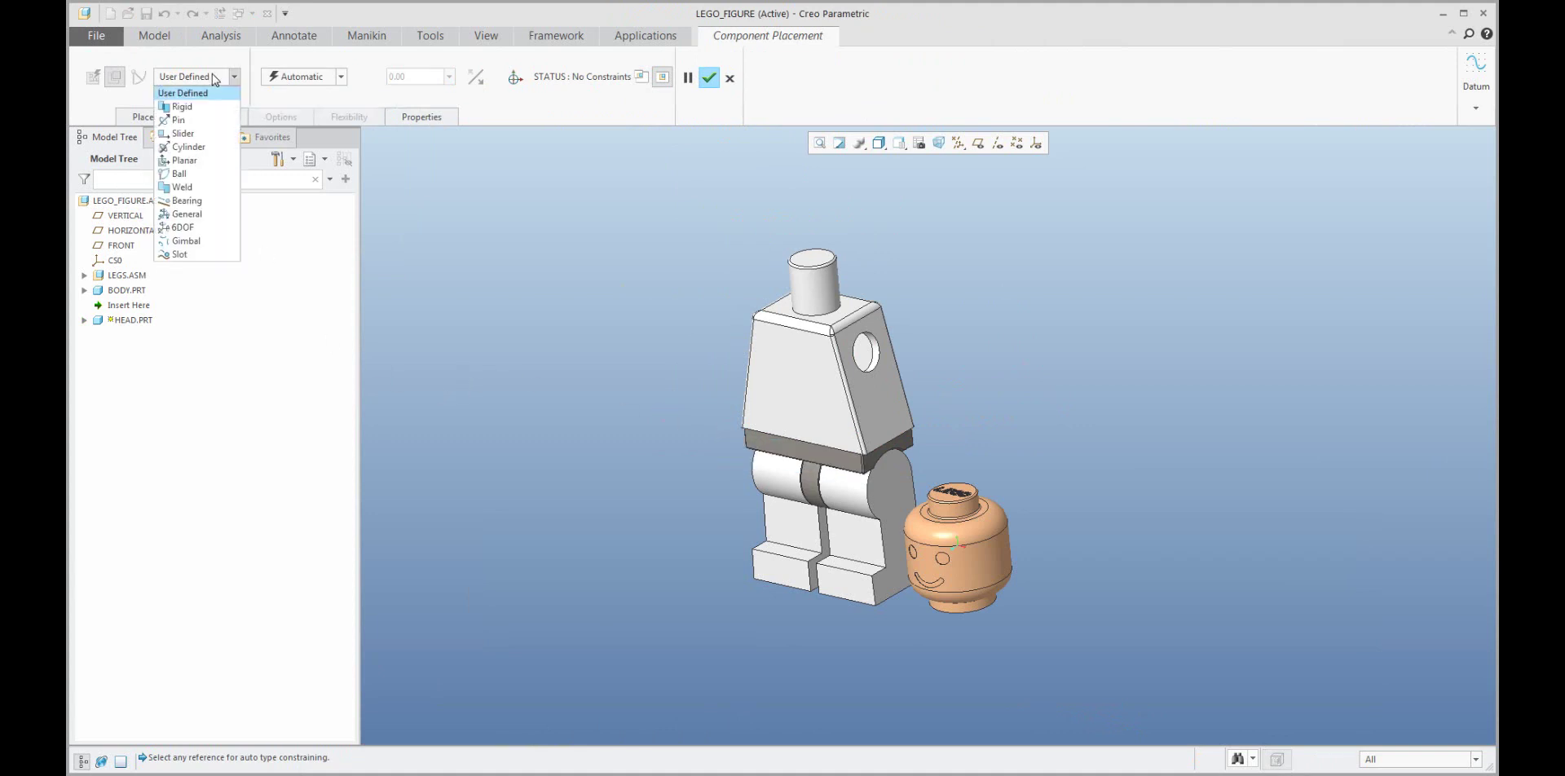
{"action": "left_click", "coordinate": [181, 119]}
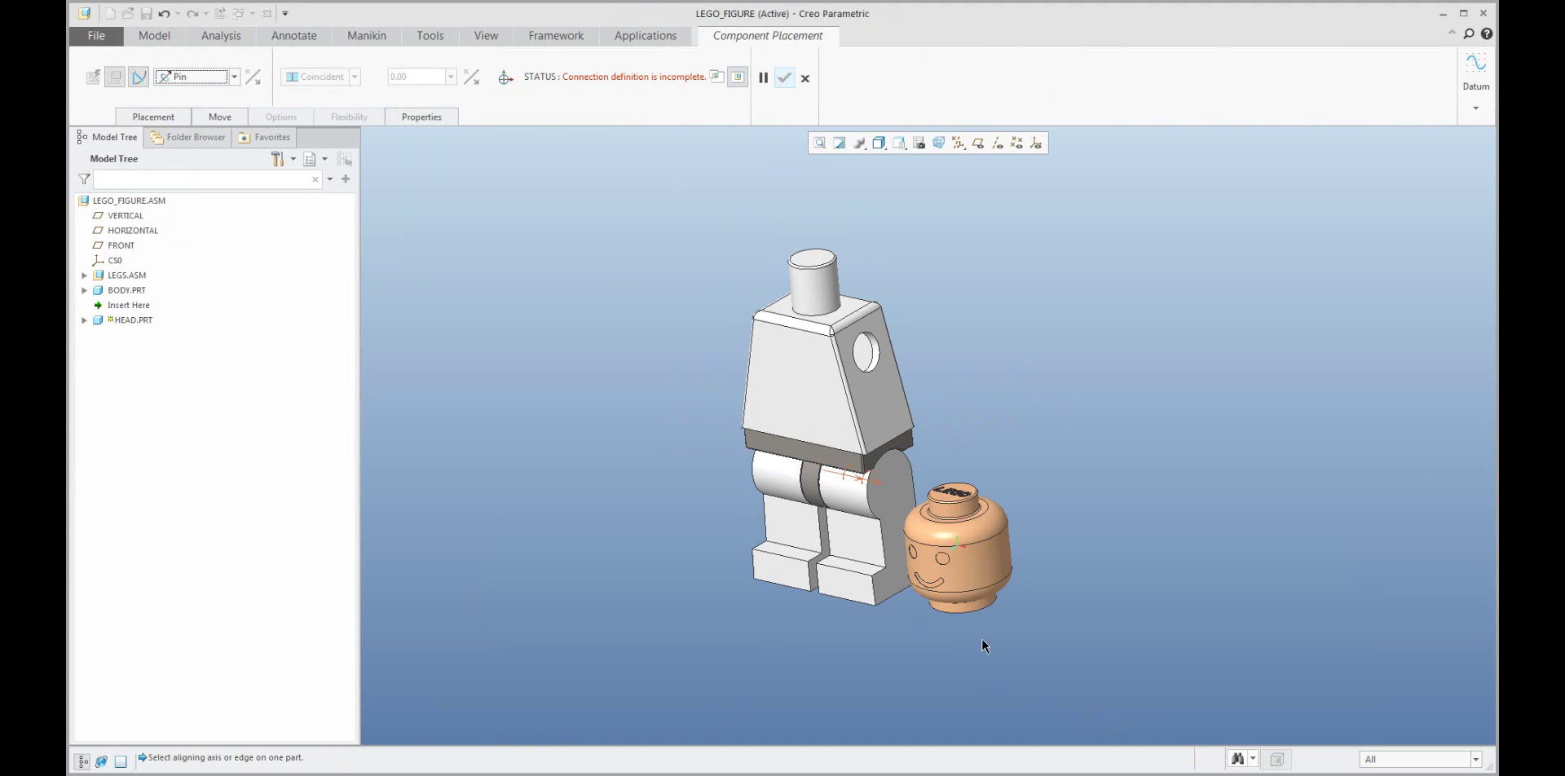
Align the pin axis using the head's lower collar and the body's neck cylinder, and move the head up to the neck.
{"action": "scroll", "coordinate": [981, 638], "scroll_direction": "up", "scroll_amount": 3}
{"action": "left_click", "coordinate": [957, 599]}
{"action": "scroll", "coordinate": [784, 421], "scroll_direction": "down", "scroll_amount": 3}
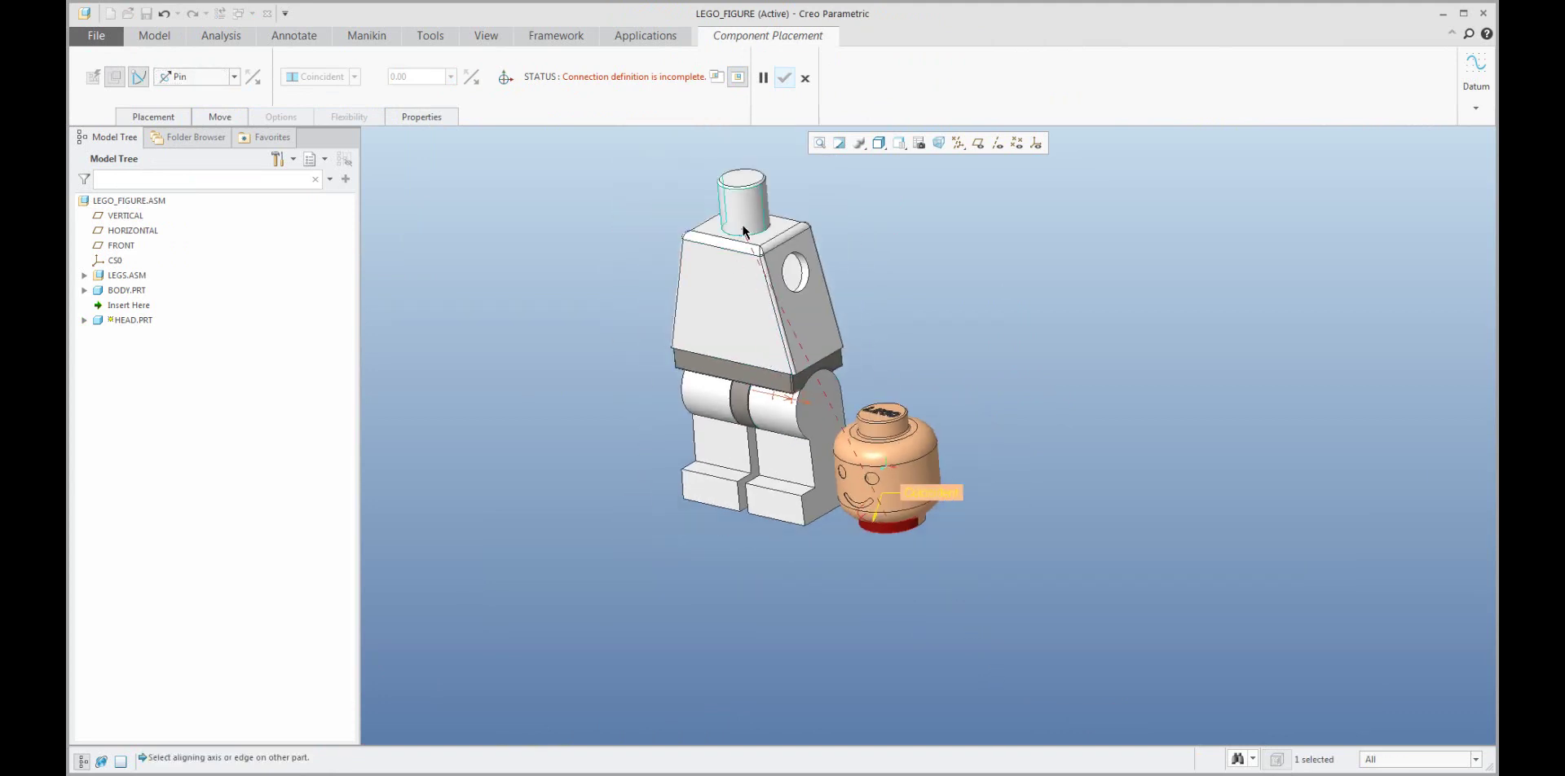
{"action": "scroll", "coordinate": [887, 638], "scroll_direction": "down", "scroll_amount": 2}
{"action": "right_click_drag", "start_coordinate": [859, 503], "coordinate": [841, 302], "text": "ctrl+alt"}
Make the head's bottom face coincident with the body's top face around the neck and accept the pin placement.
{"action": "scroll", "coordinate": [805, 384], "scroll_direction": "up", "scroll_amount": 2}
{"action": "left_click", "coordinate": [805, 383]}
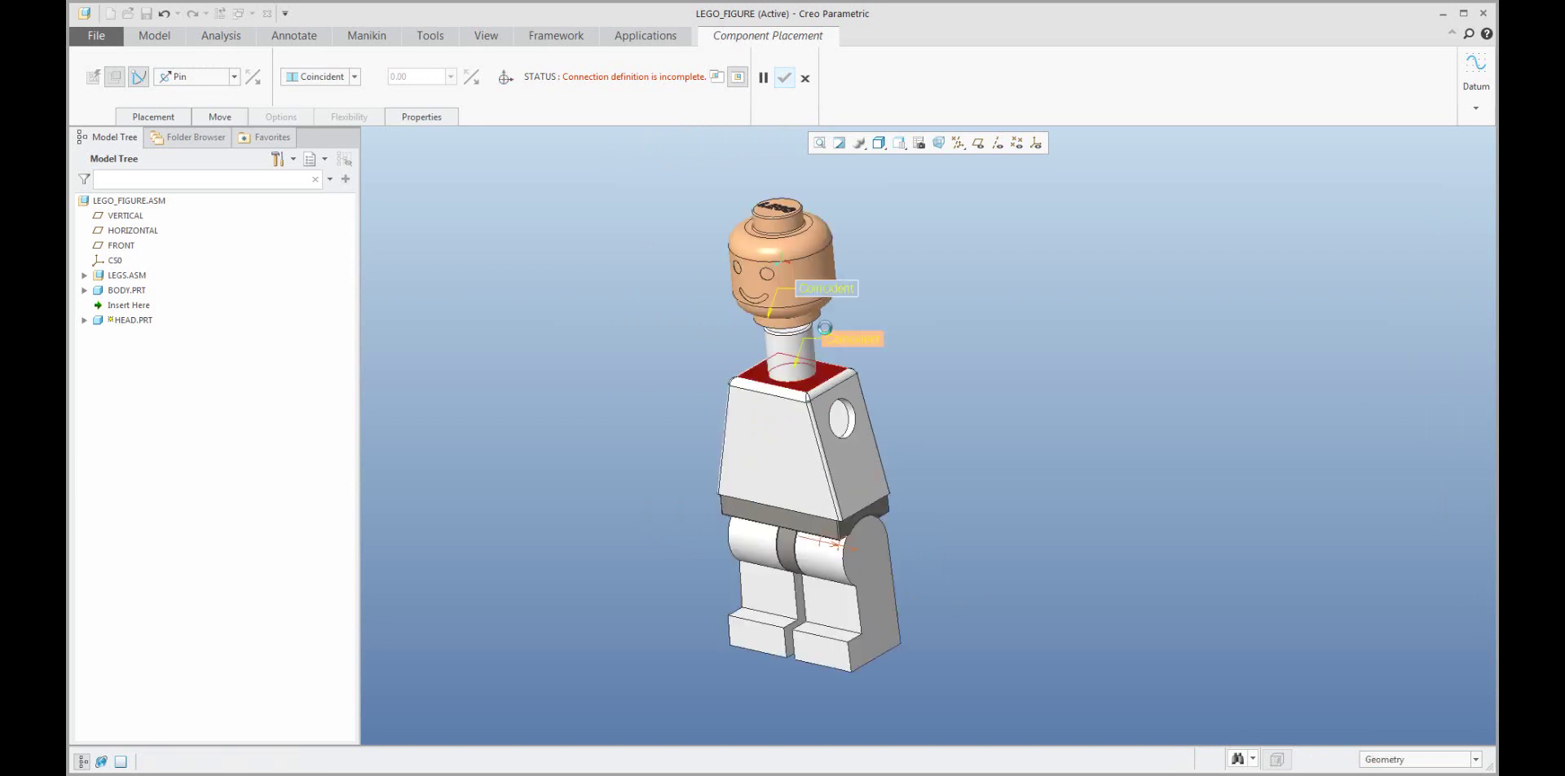
{"action": "scroll", "coordinate": [803, 358], "scroll_direction": "up", "scroll_amount": 3}
{"action": "left_click", "coordinate": [798, 297]}
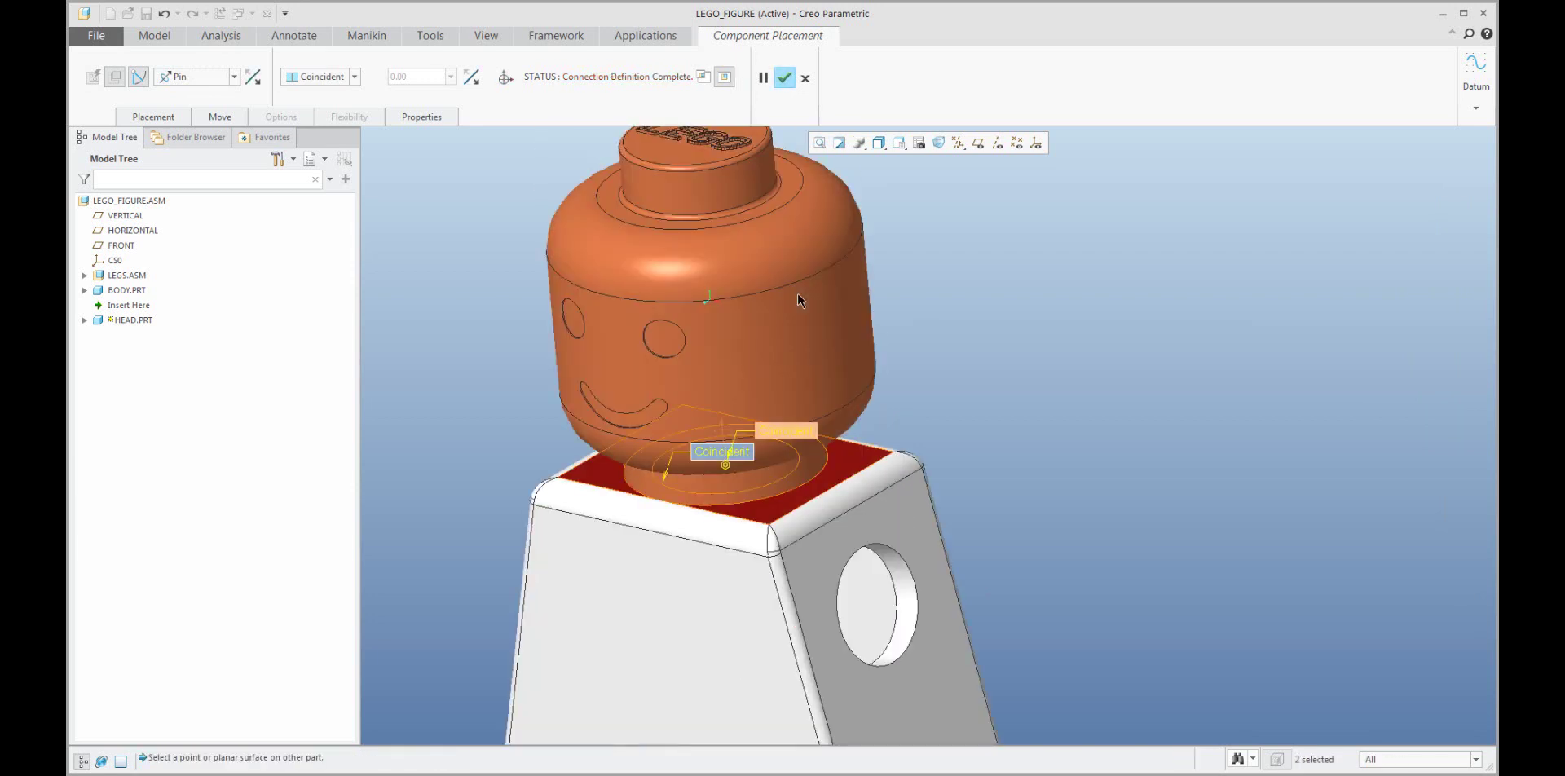
{"action": "scroll", "coordinate": [856, 343], "scroll_direction": "down", "scroll_amount": 2}
{"action": "left_click_drag", "start_coordinate": [834, 370], "coordinate": [750, 361], "text": "ctrl+alt"}
{"action": "middle_click", "coordinate": [758, 158]}
{"action": "left_click", "coordinate": [784, 78]}
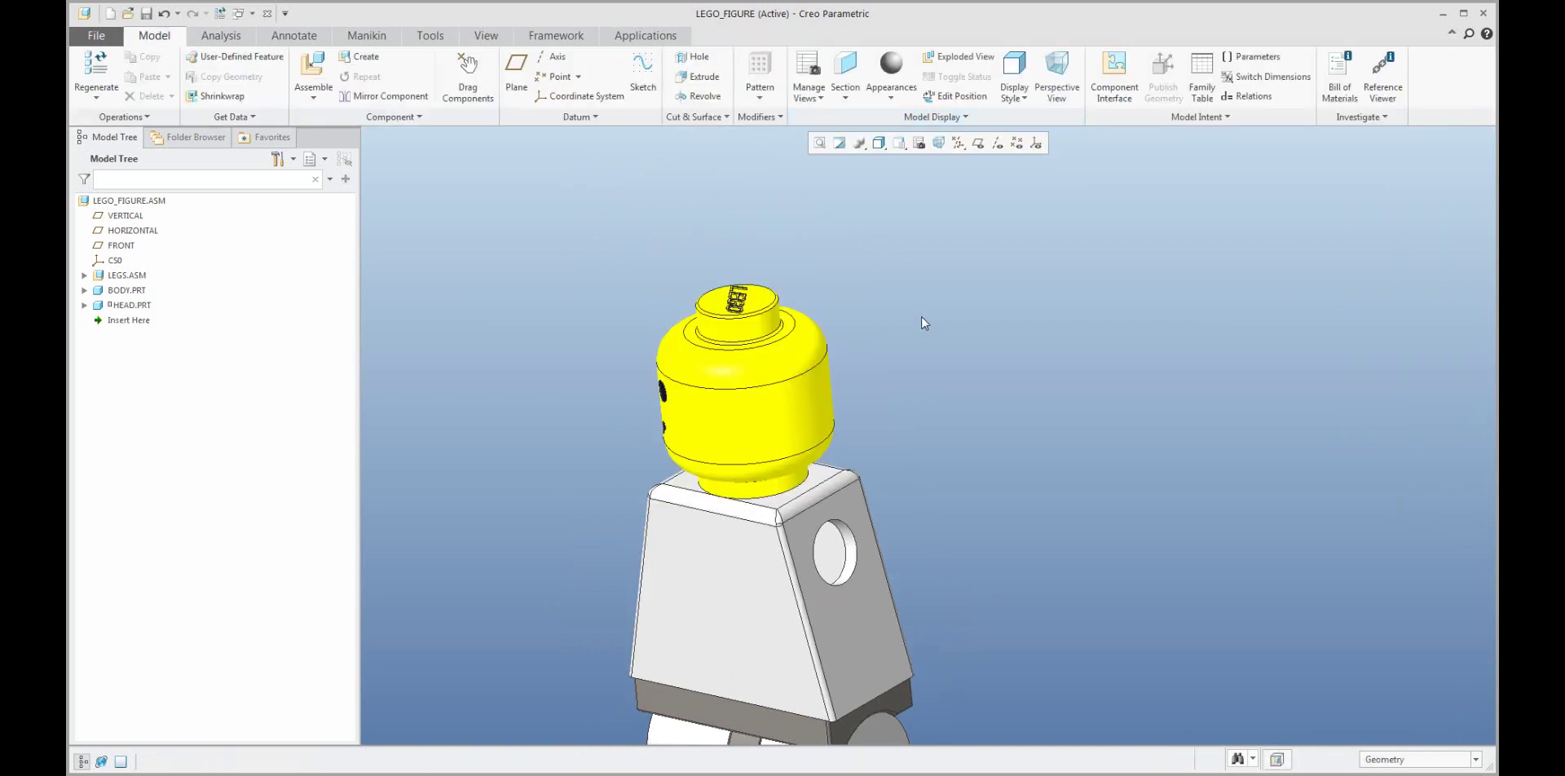
Turn the head about its pin with Drag Components until the face points to the figure's front.
{"action": "scroll", "coordinate": [923, 329], "scroll_direction": "down", "scroll_amount": 1}
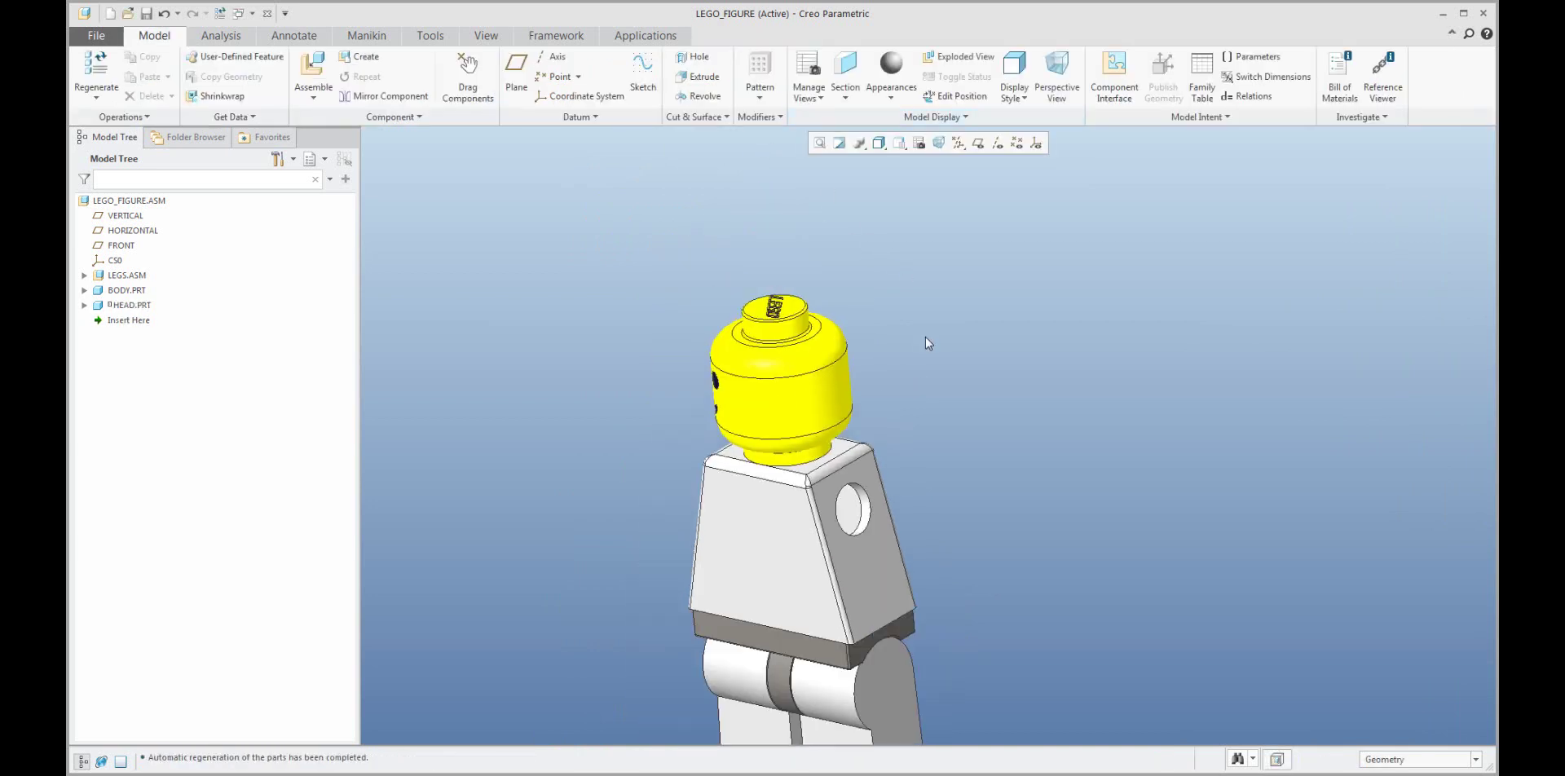
{"action": "left_click", "coordinate": [467, 78]}
{"action": "left_click", "coordinate": [750, 419]}
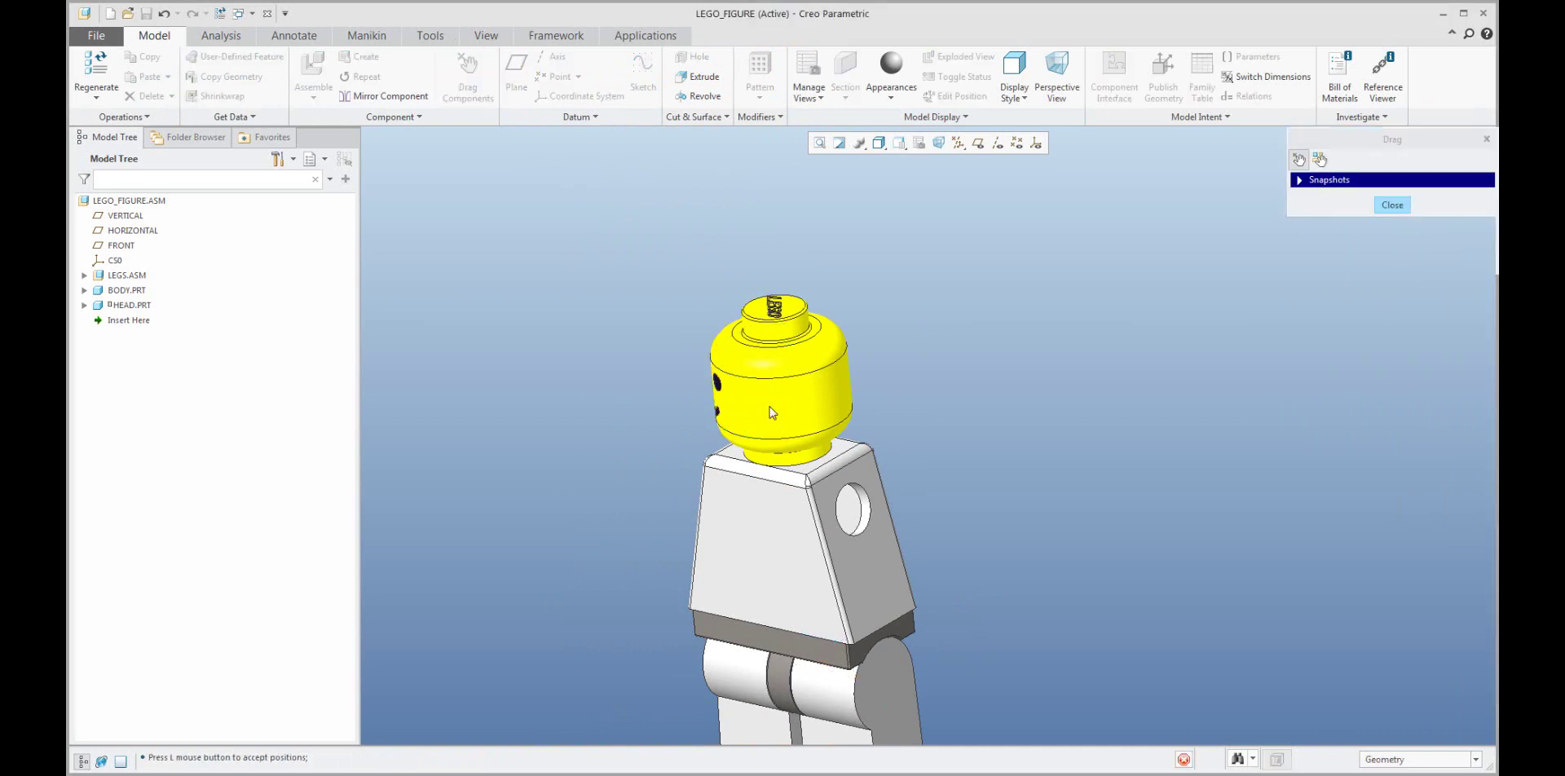
{"action": "left_click", "coordinate": [806, 408]}
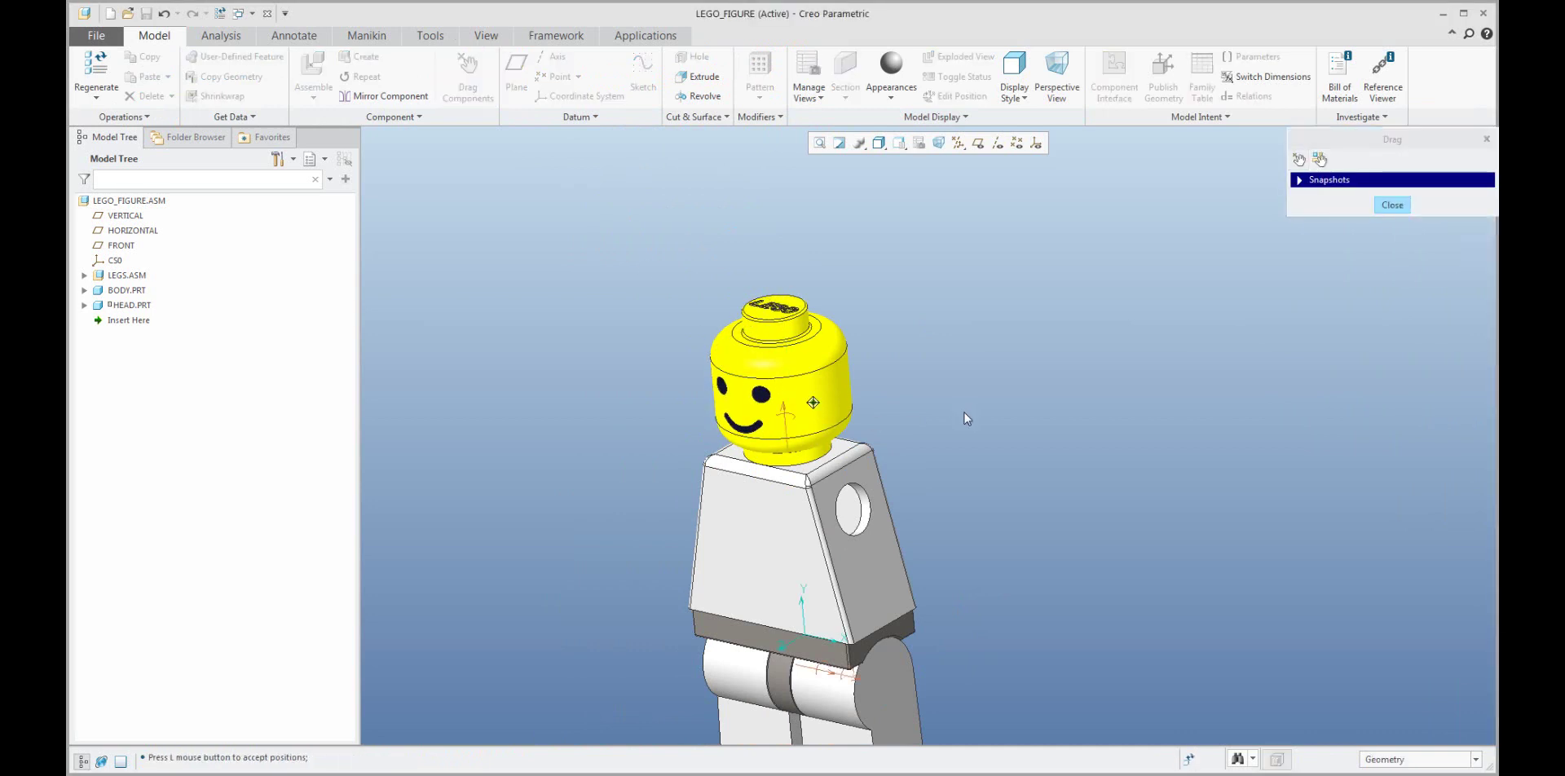
{"action": "left_click", "coordinate": [1388, 204]}
{"action": "scroll", "coordinate": [1063, 437], "scroll_direction": "down", "scroll_amount": 2}
{"action": "middle_click_drag", "start_coordinate": [1063, 438], "coordinate": [938, 375], "text": "shift"}
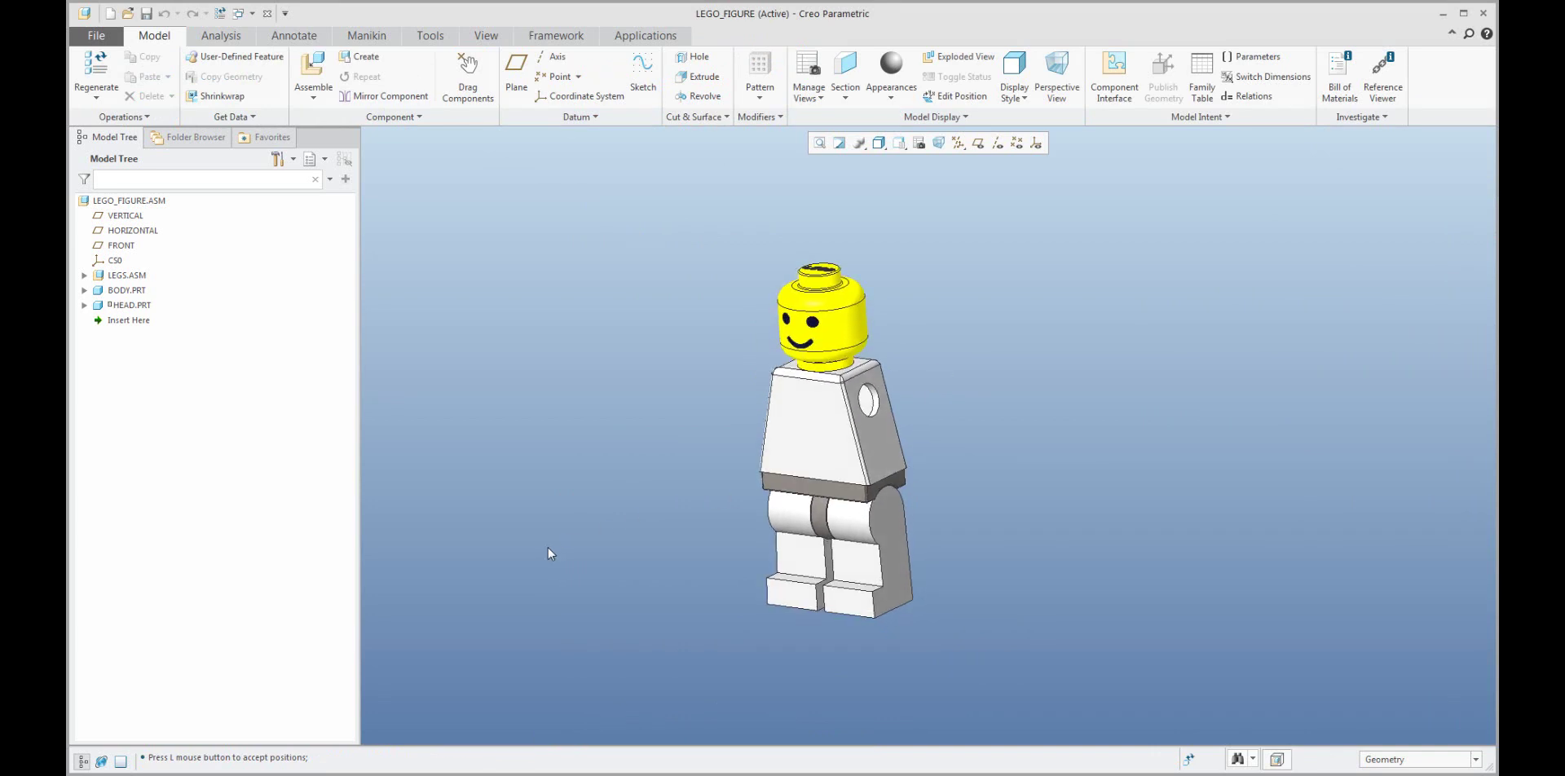
Assemble arm-01.prt into the figure and show the arm in a separate window during placement.
{"action": "key", "text": "alt+Tab"}
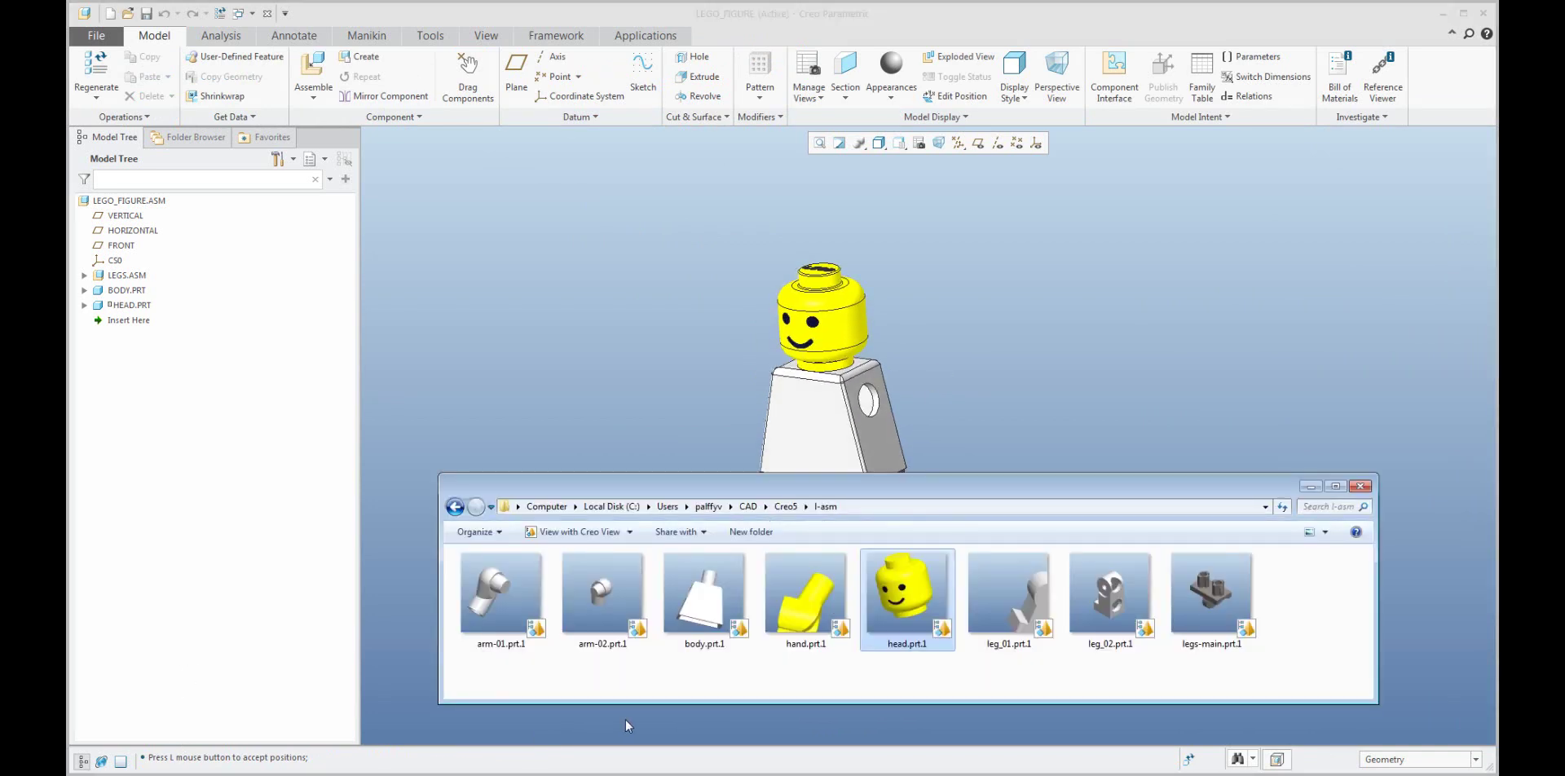
{"action": "left_click", "coordinate": [496, 599]}
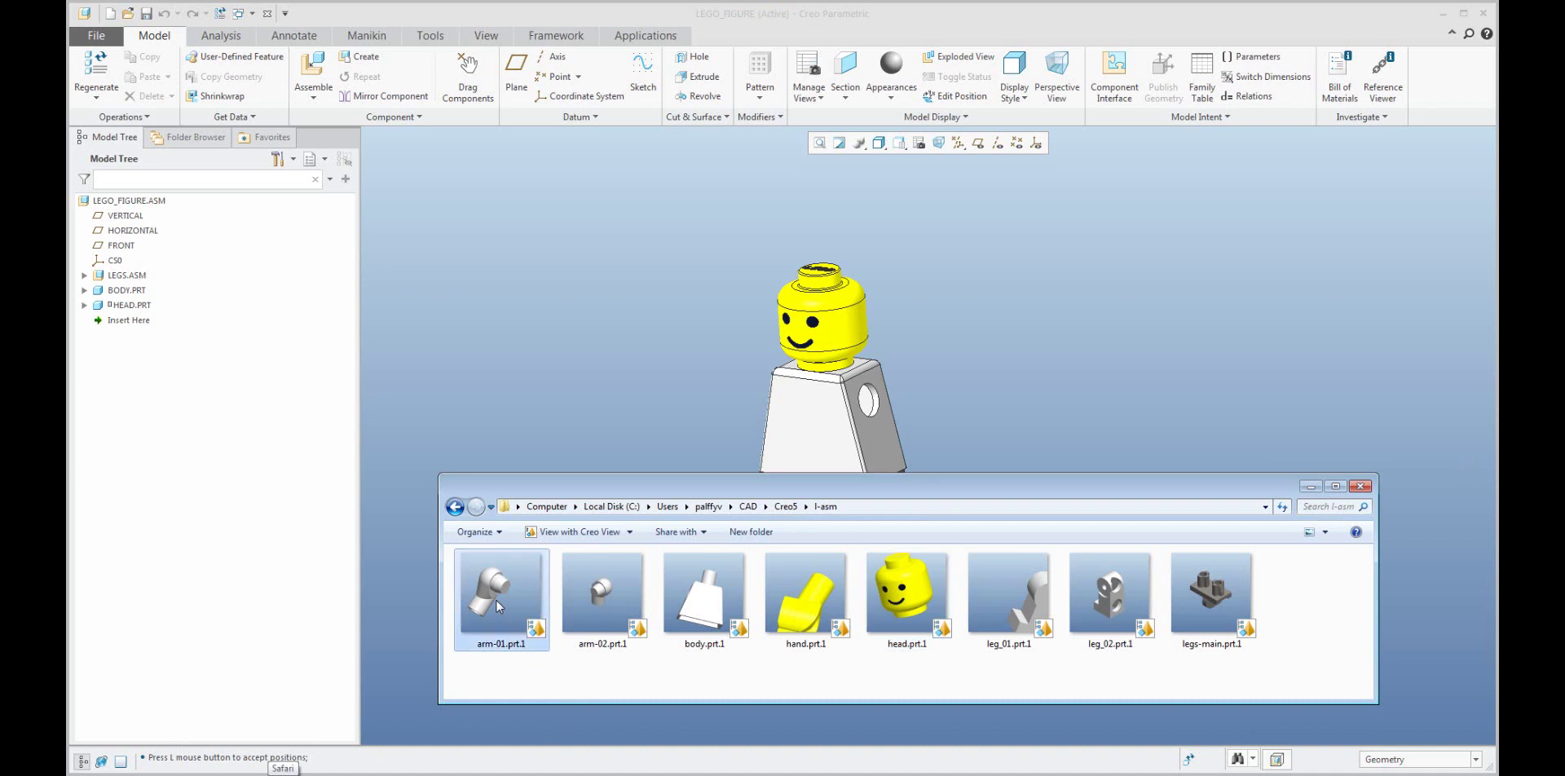
{"action": "left_click_drag", "start_coordinate": [614, 389], "coordinate": [614, 390]}
{"action": "left_click", "coordinate": [734, 423]}
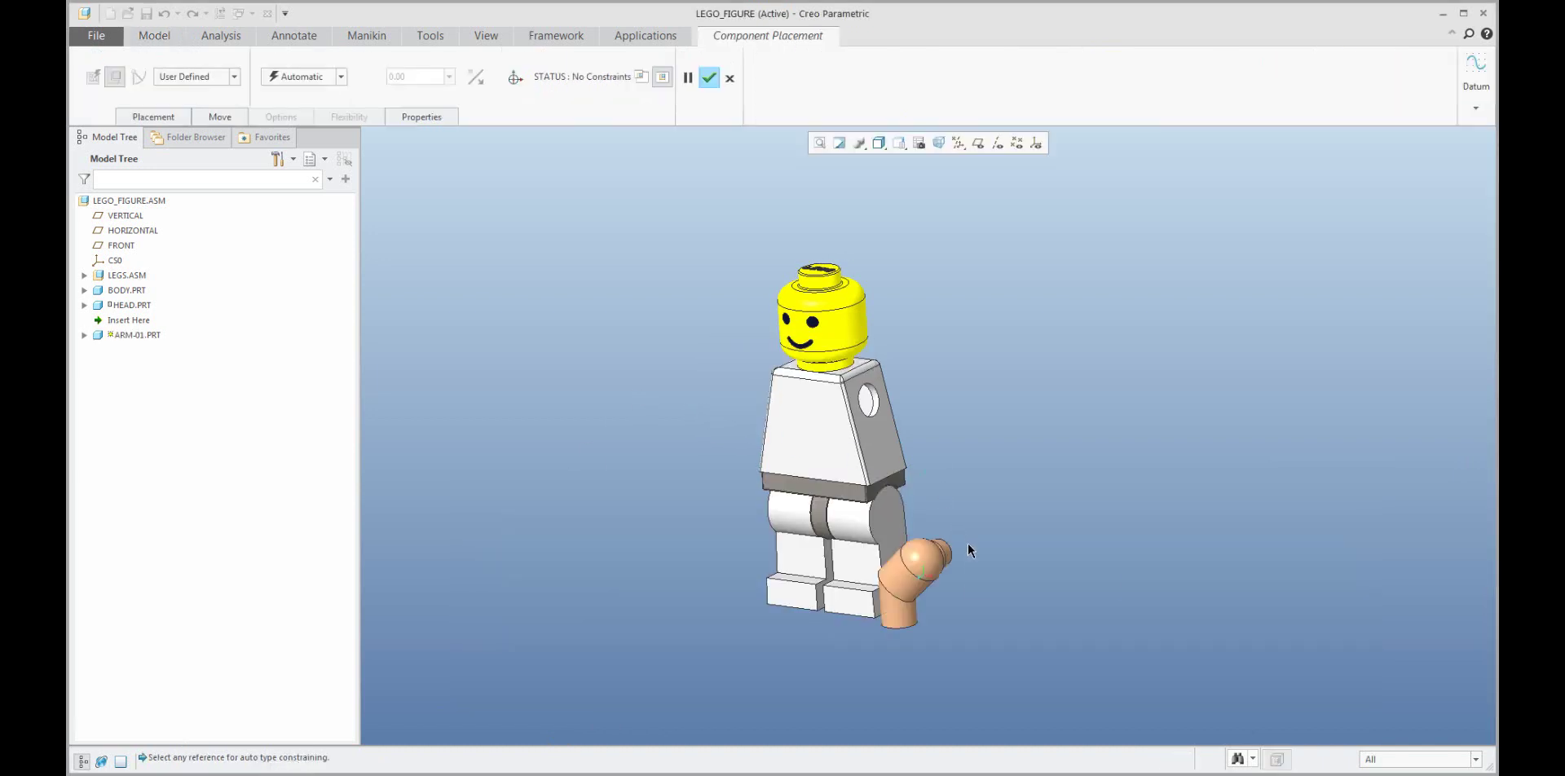
{"action": "left_click", "coordinate": [641, 76]}
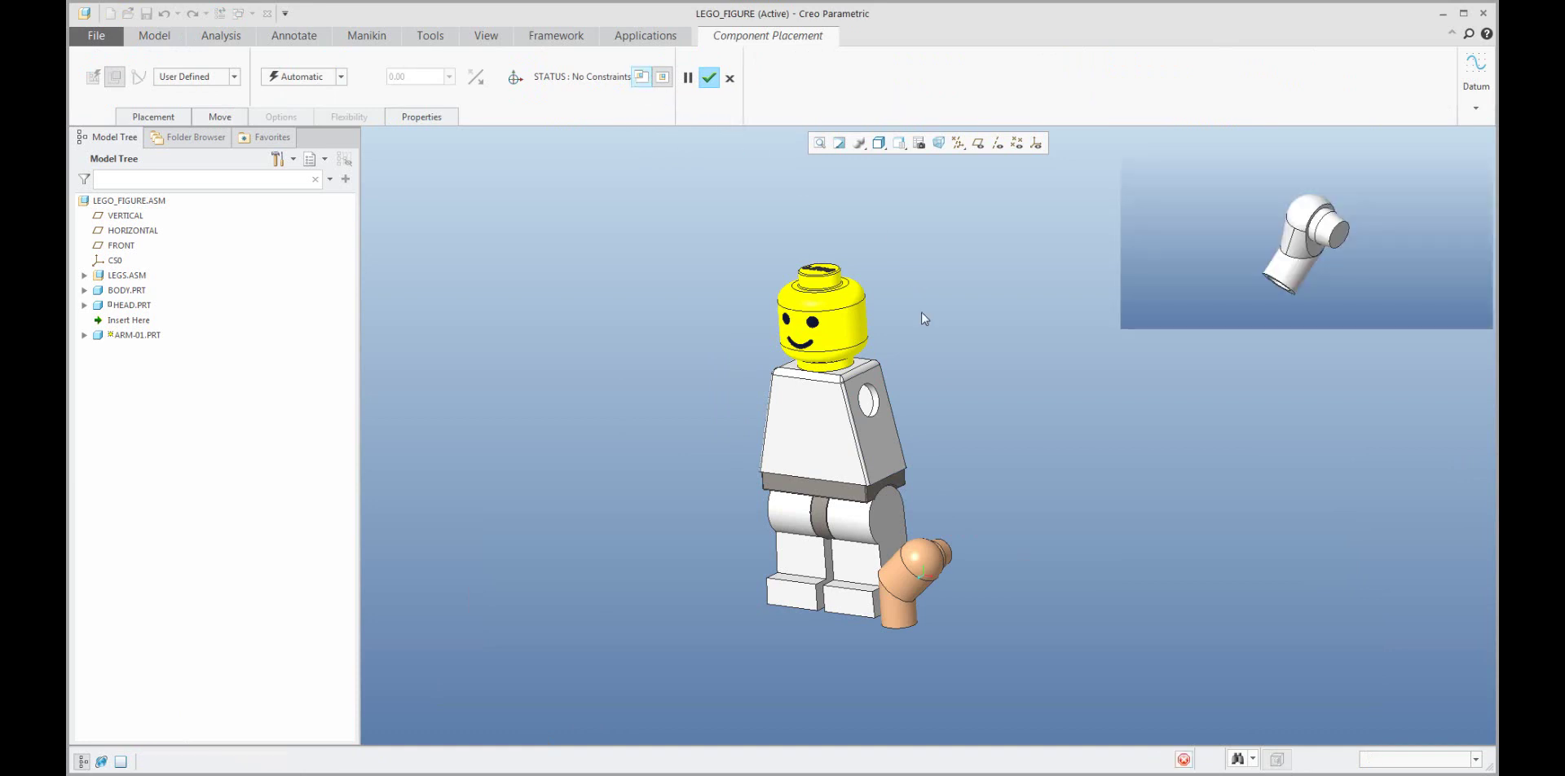
{"action": "scroll", "coordinate": [885, 406], "scroll_direction": "down", "scroll_amount": 5}
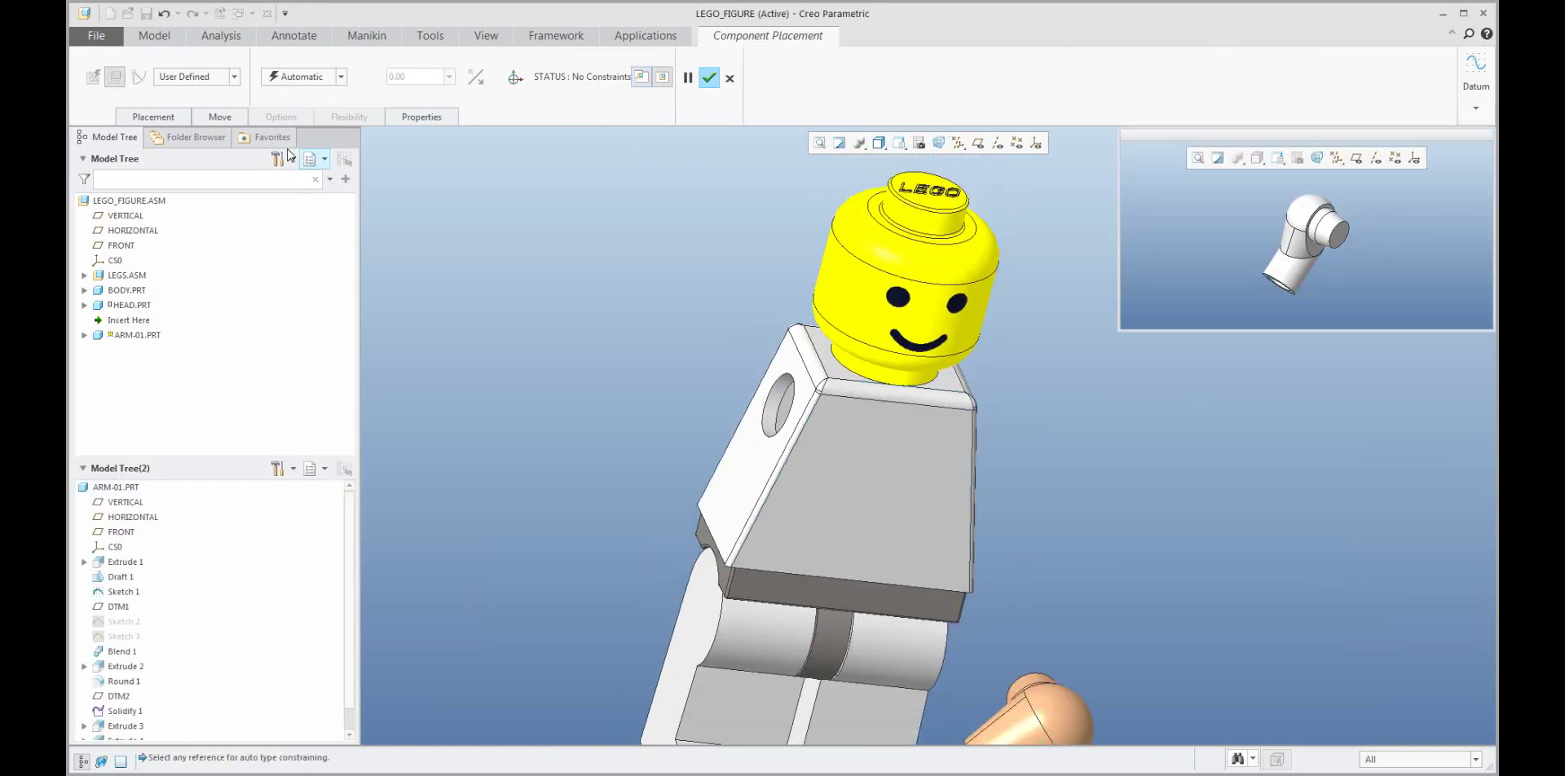
Give ARM-01 a Pin connection and align its axis using the arm's shoulder peg and the body's shoulder hole.
{"action": "left_click", "coordinate": [195, 75]}
{"action": "left_click", "coordinate": [181, 119]}
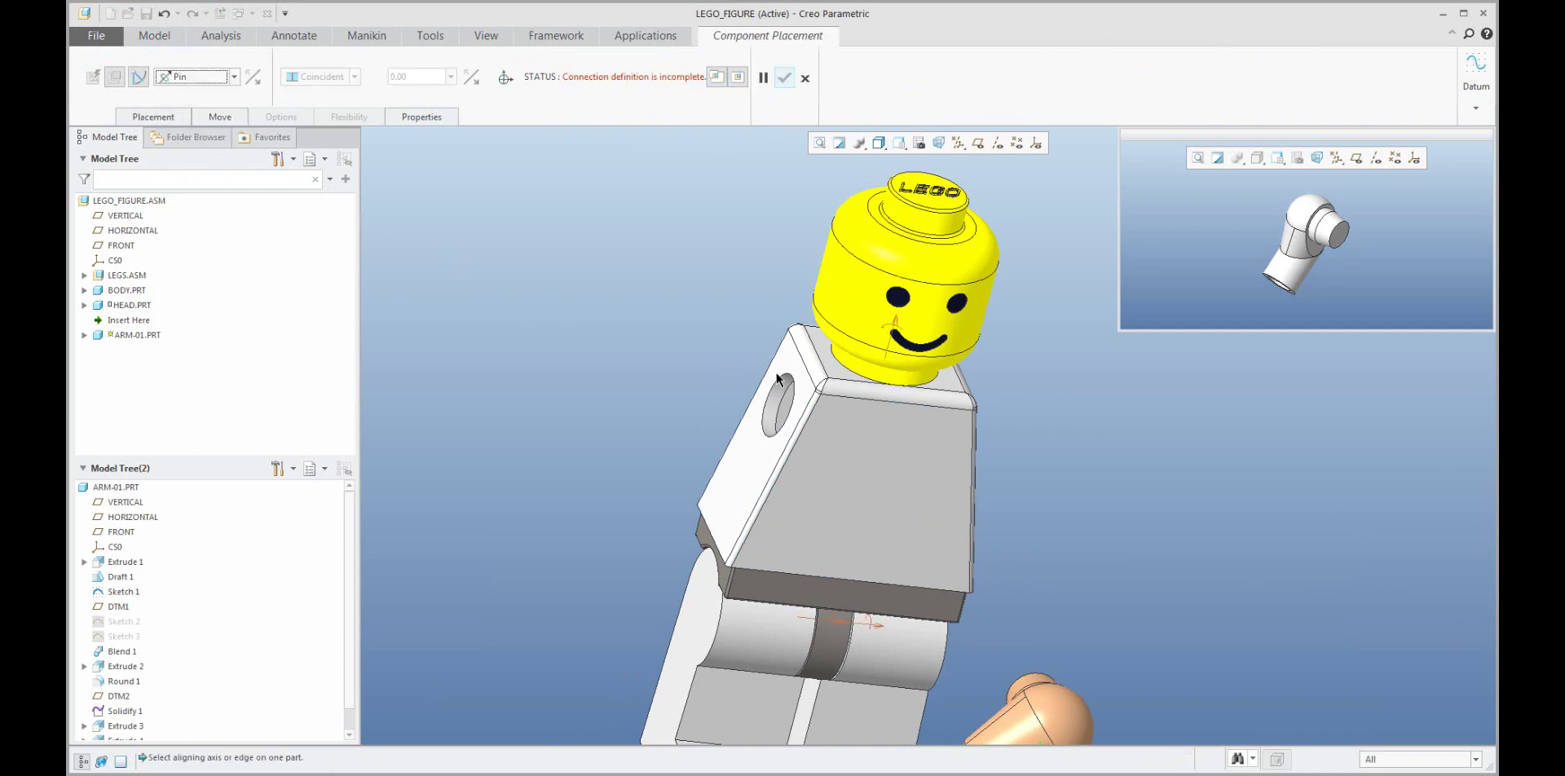
{"action": "scroll", "coordinate": [1320, 210], "scroll_direction": "down", "scroll_amount": 3}
{"action": "left_click", "coordinate": [1304, 238]}
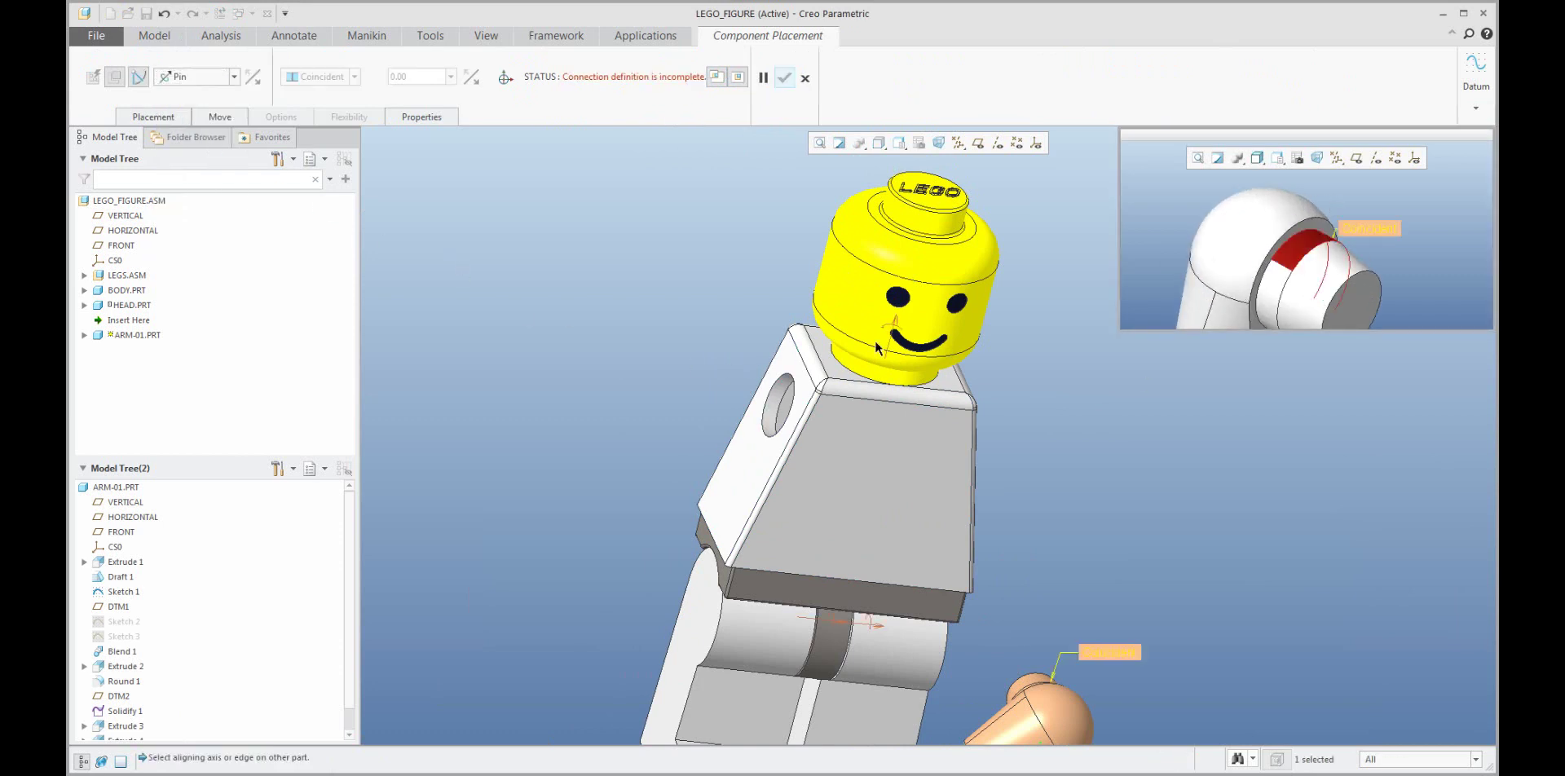
{"action": "left_click", "coordinate": [768, 419]}
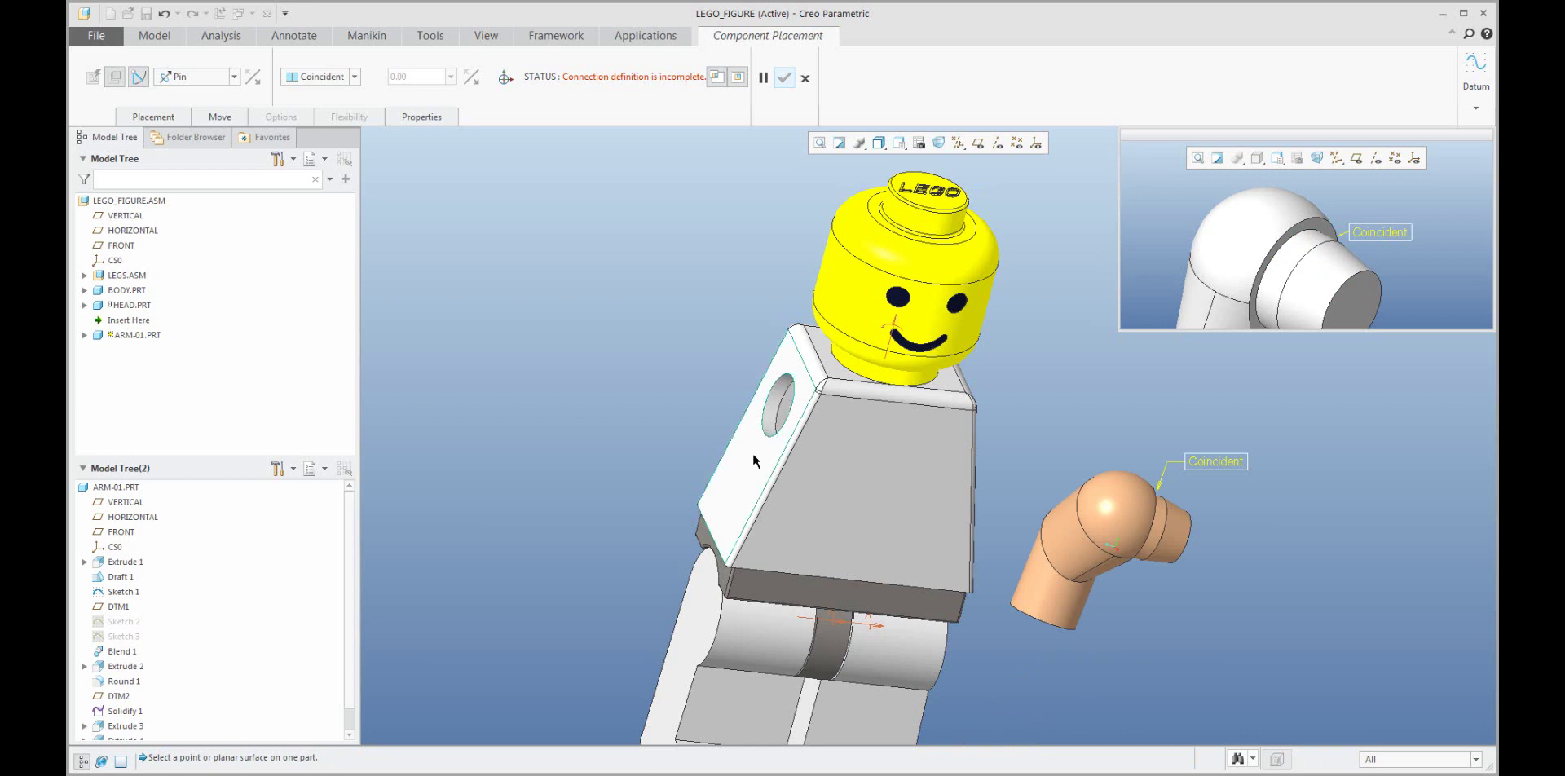
Reference the body's side face and ARM-01's shoulder face for the pin translation, with a Distance offset of 0.10.
{"action": "left_click", "coordinate": [751, 453]}
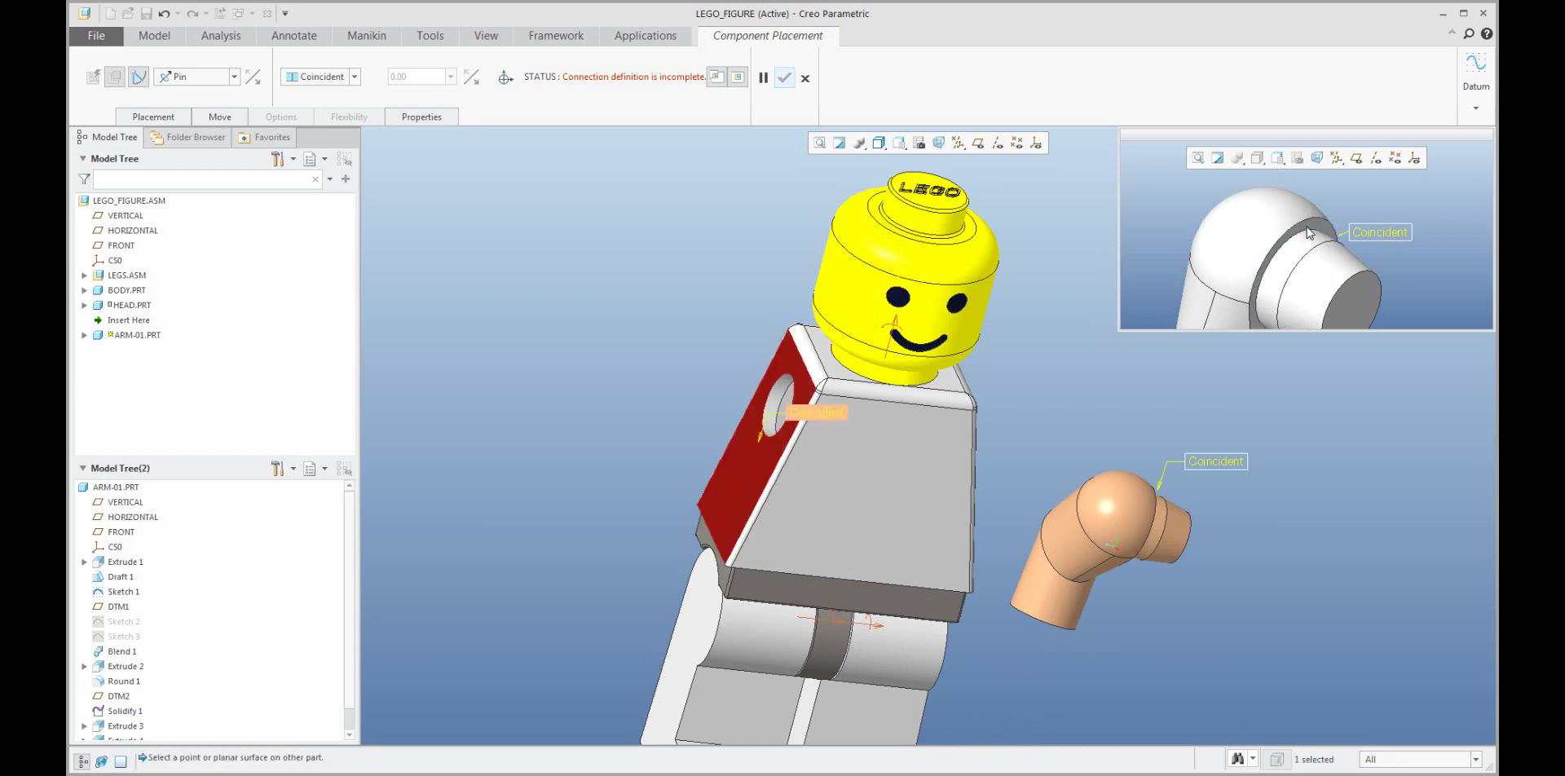
{"action": "left_click", "coordinate": [1308, 234]}
{"action": "left_click", "coordinate": [332, 82]}
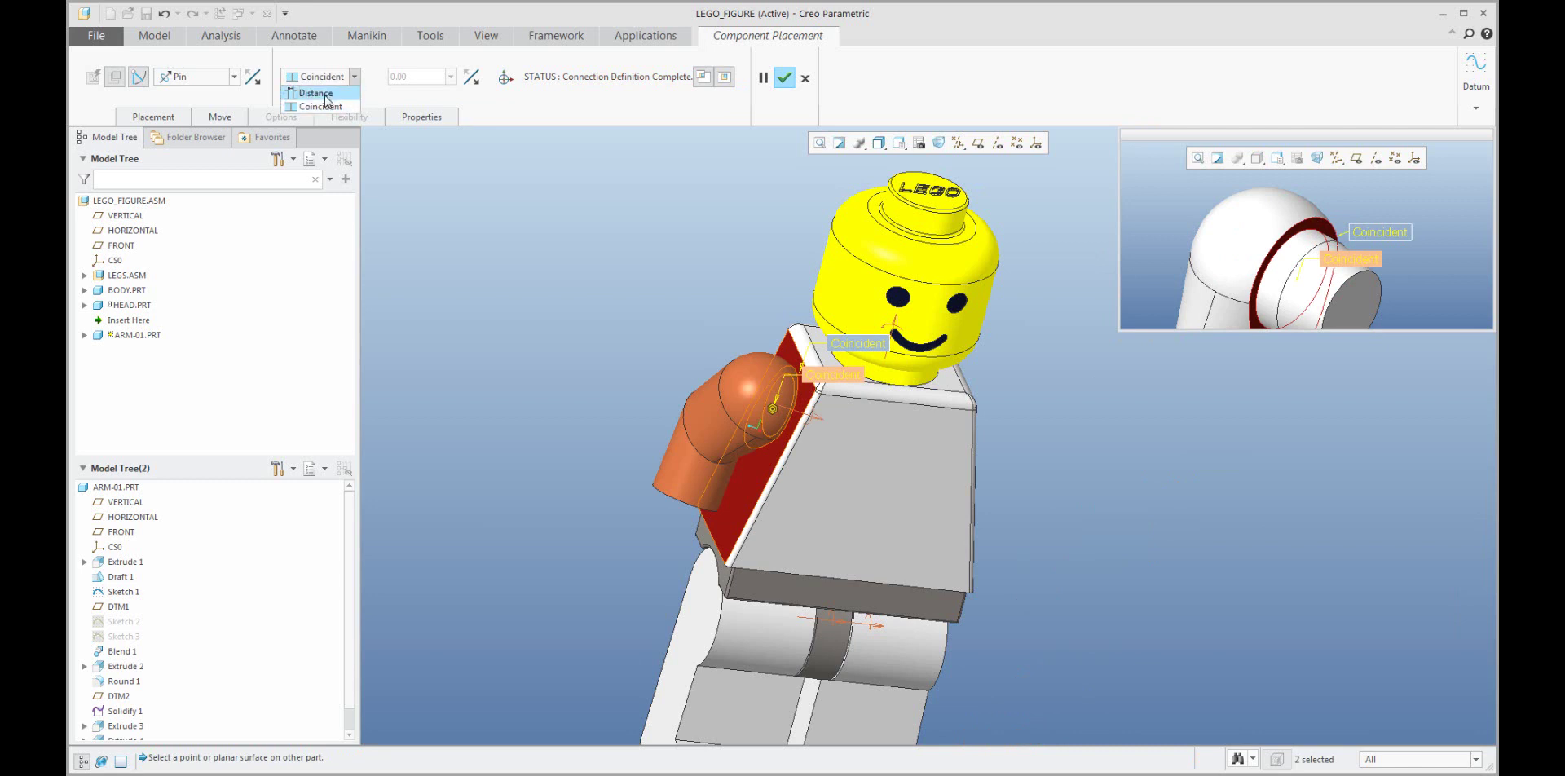
{"action": "left_click", "coordinate": [330, 96]}
{"action": "left_click", "coordinate": [450, 76]}
{"action": "left_click", "coordinate": [414, 94]}
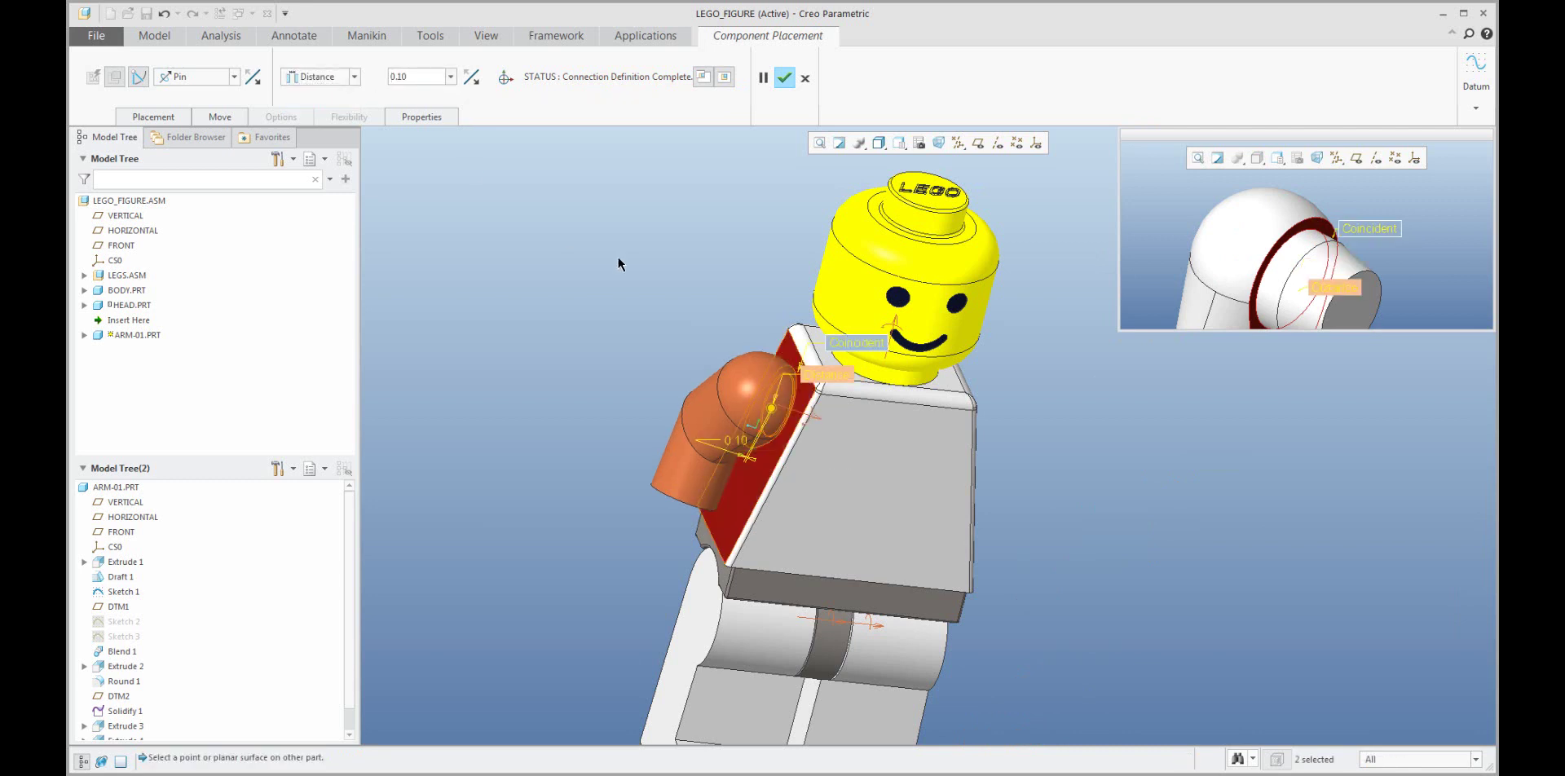
Swing ARM-01 about its pin until the forearm points forward, and accept the placement.
{"action": "left_click_drag", "start_coordinate": [721, 362], "coordinate": [748, 142], "text": "ctrl+alt"}
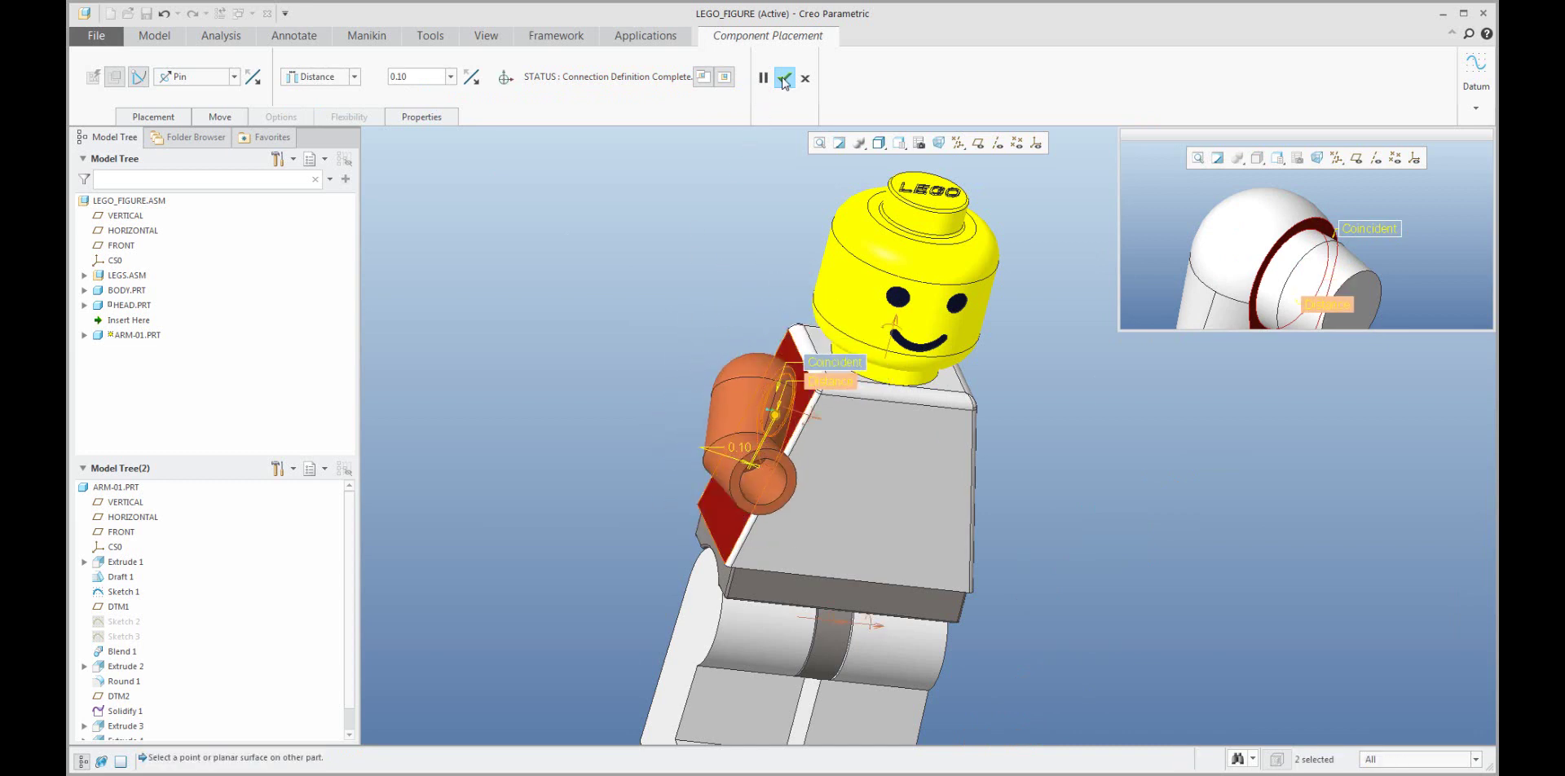
{"action": "scroll", "coordinate": [702, 281], "scroll_direction": "down", "scroll_amount": 3}
{"action": "middle_click_drag", "start_coordinate": [685, 287], "coordinate": [524, 496]}
Assemble arm-02.prt into the figure and enlarge its separate component window.
{"action": "key", "text": "alt+Tab"}
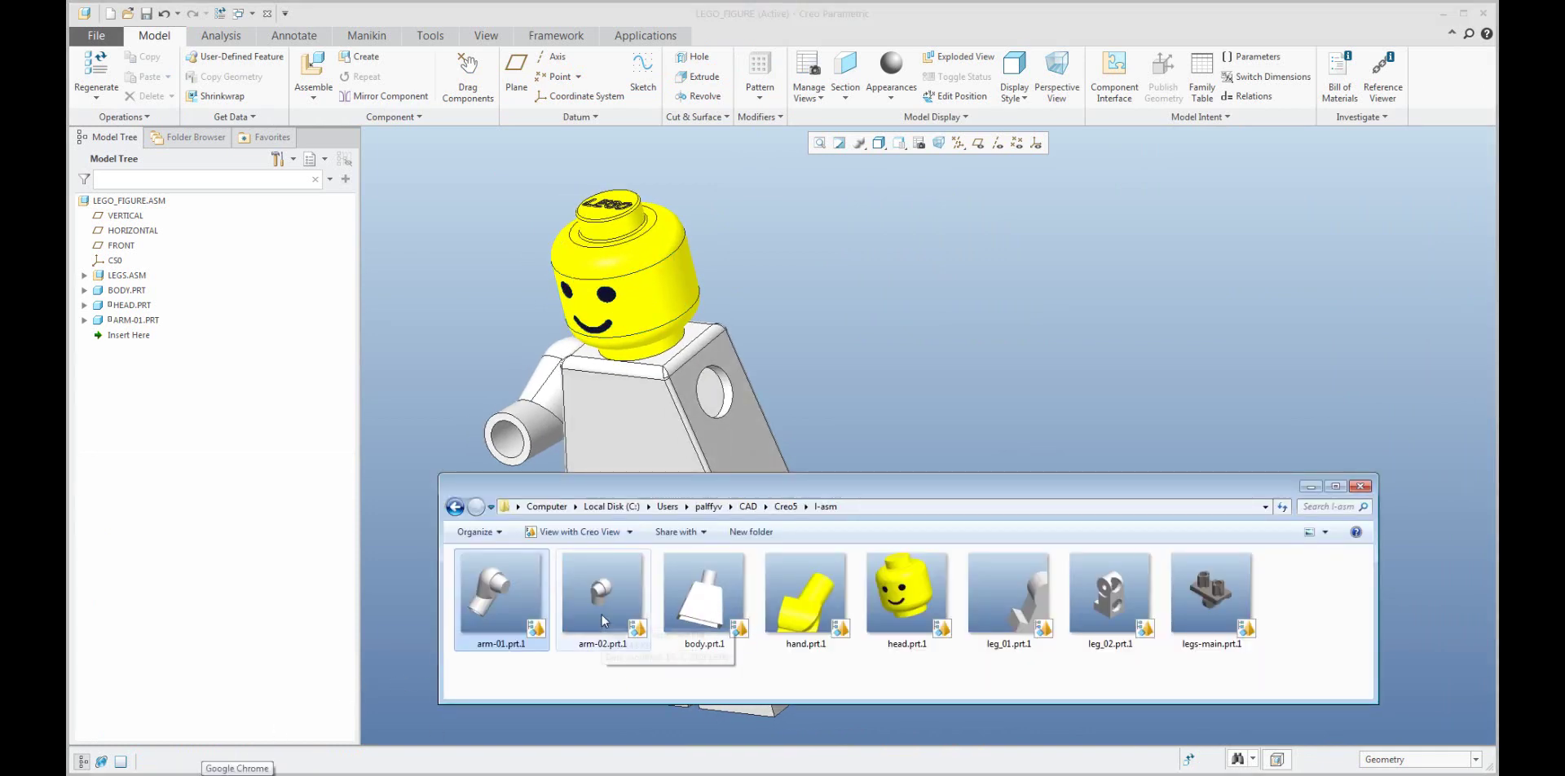
{"action": "left_click", "coordinate": [601, 614]}
{"action": "left_click_drag", "start_coordinate": [654, 588], "coordinate": [892, 388]}
{"action": "left_click", "coordinate": [723, 425]}
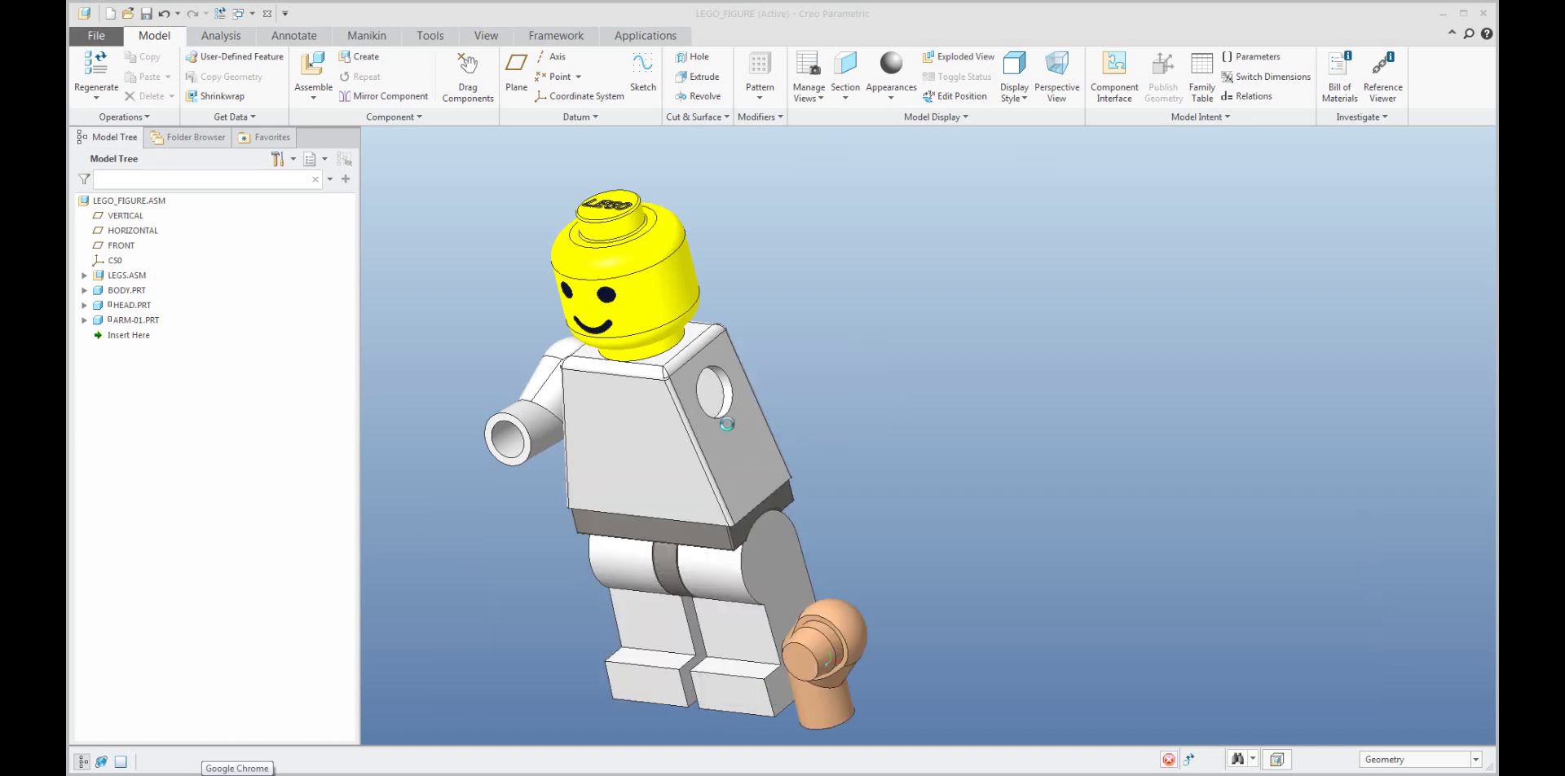
{"action": "left_click_drag", "start_coordinate": [1118, 329], "coordinate": [1036, 477]}
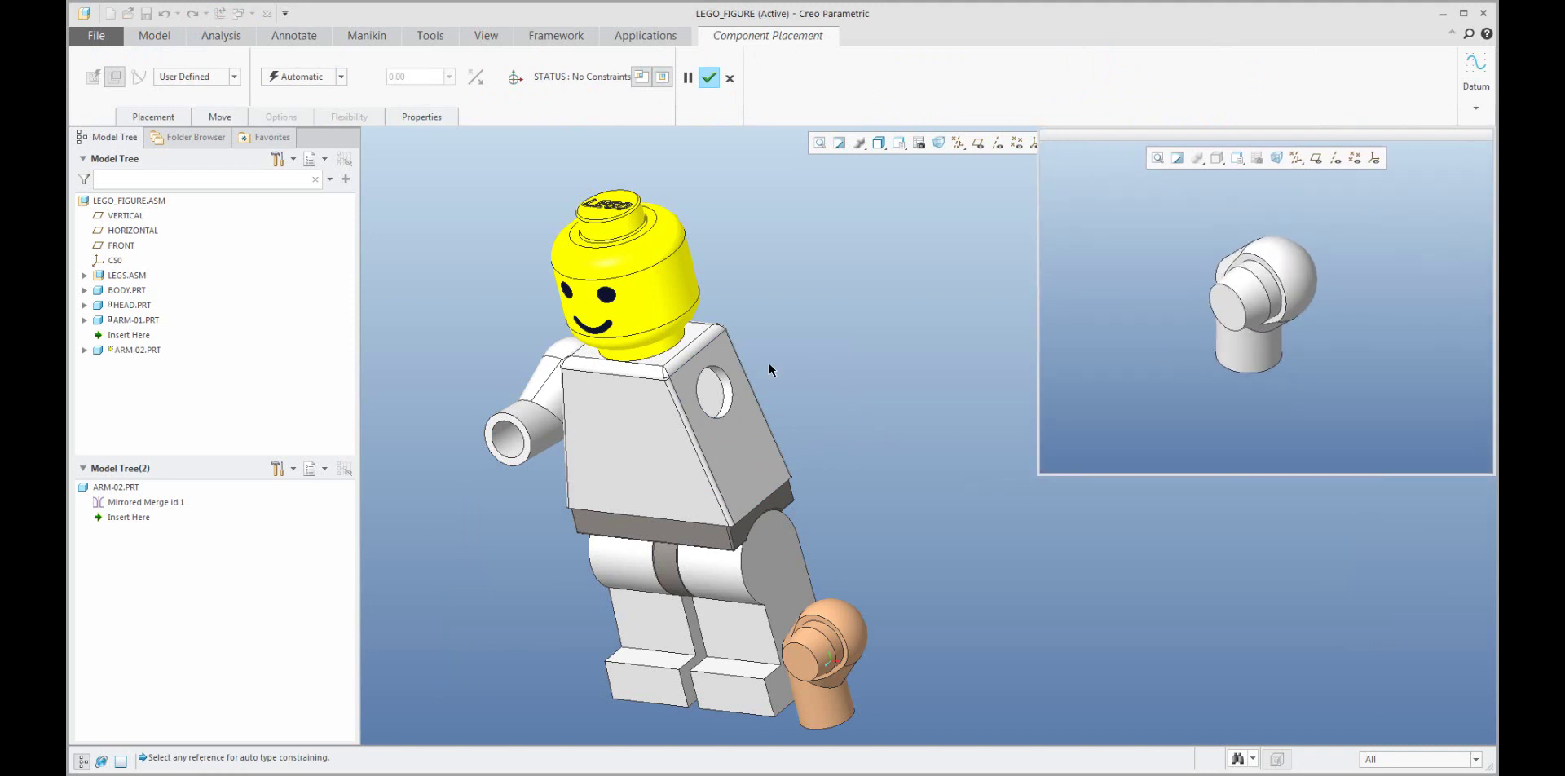
Give ARM-02 a Pin connection, align its shoulder peg with the body's free shoulder hole, and pull the arm outside the body.
{"action": "scroll", "coordinate": [758, 369], "scroll_direction": "up", "scroll_amount": 3}
{"action": "left_click", "coordinate": [206, 78]}
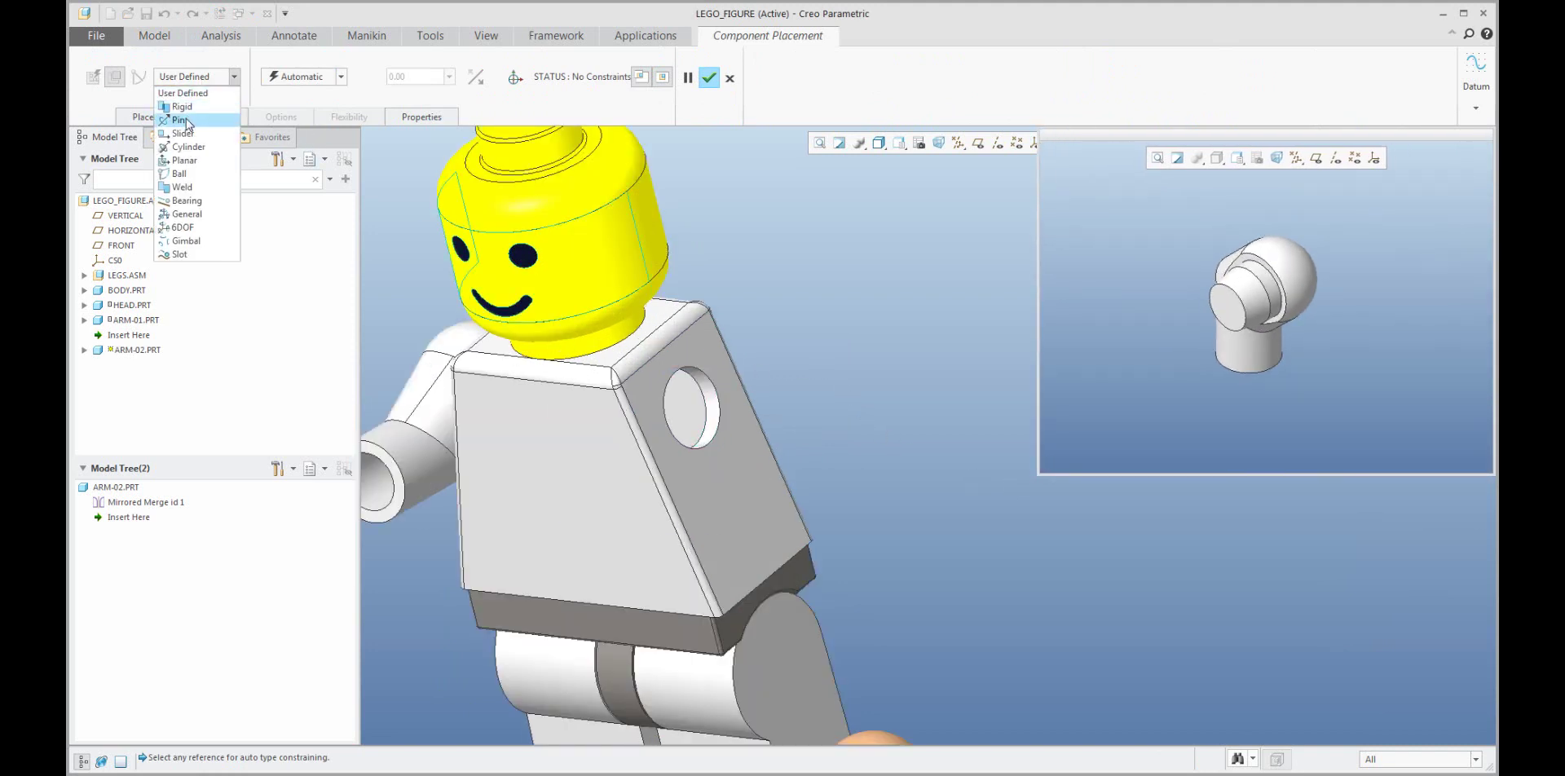
{"action": "left_click", "coordinate": [184, 119]}
{"action": "left_click", "coordinate": [714, 426]}
{"action": "left_click", "coordinate": [1265, 285]}
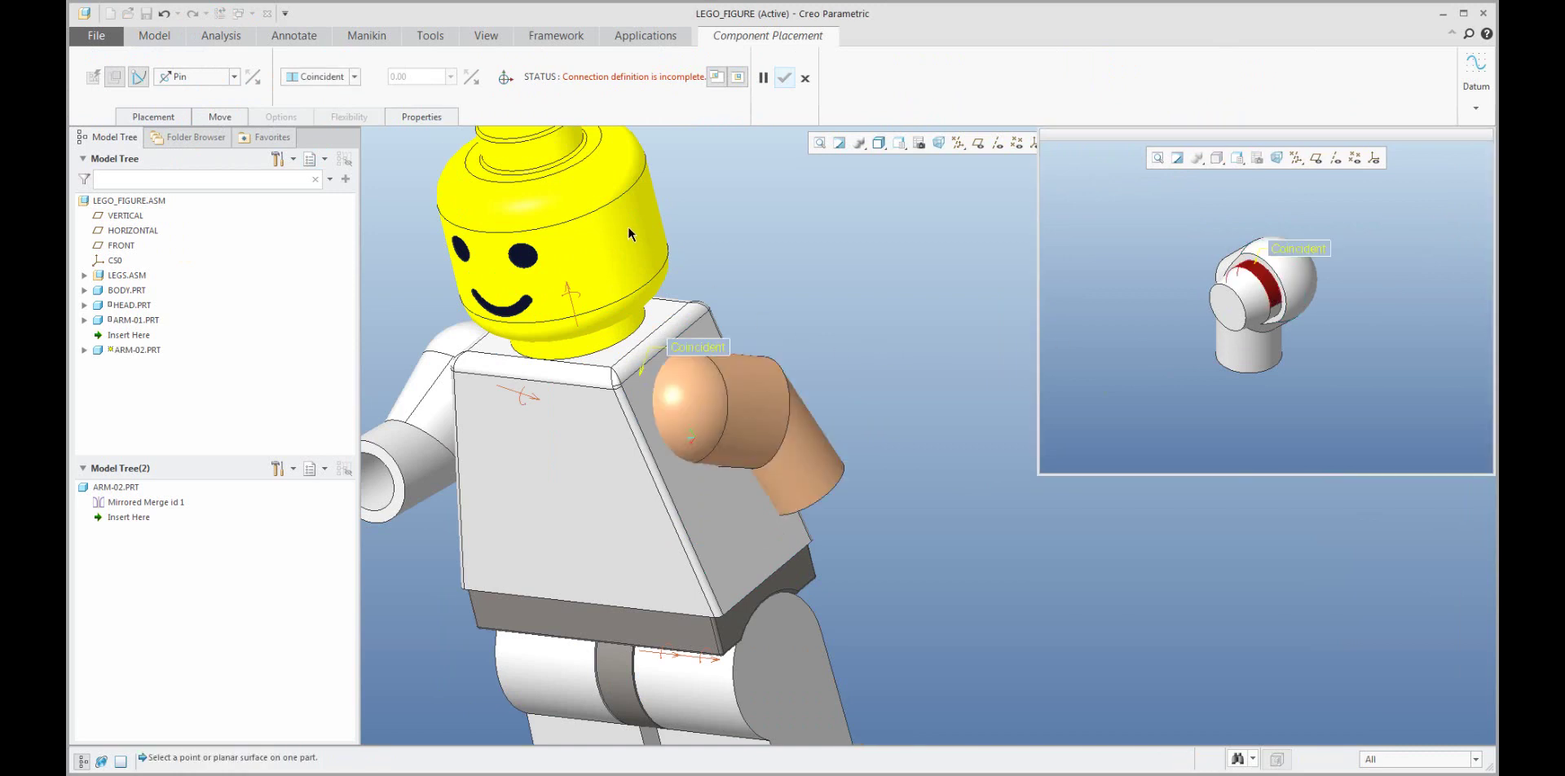
{"action": "right_click_drag", "start_coordinate": [856, 335], "coordinate": [966, 321], "text": "ctrl+alt"}
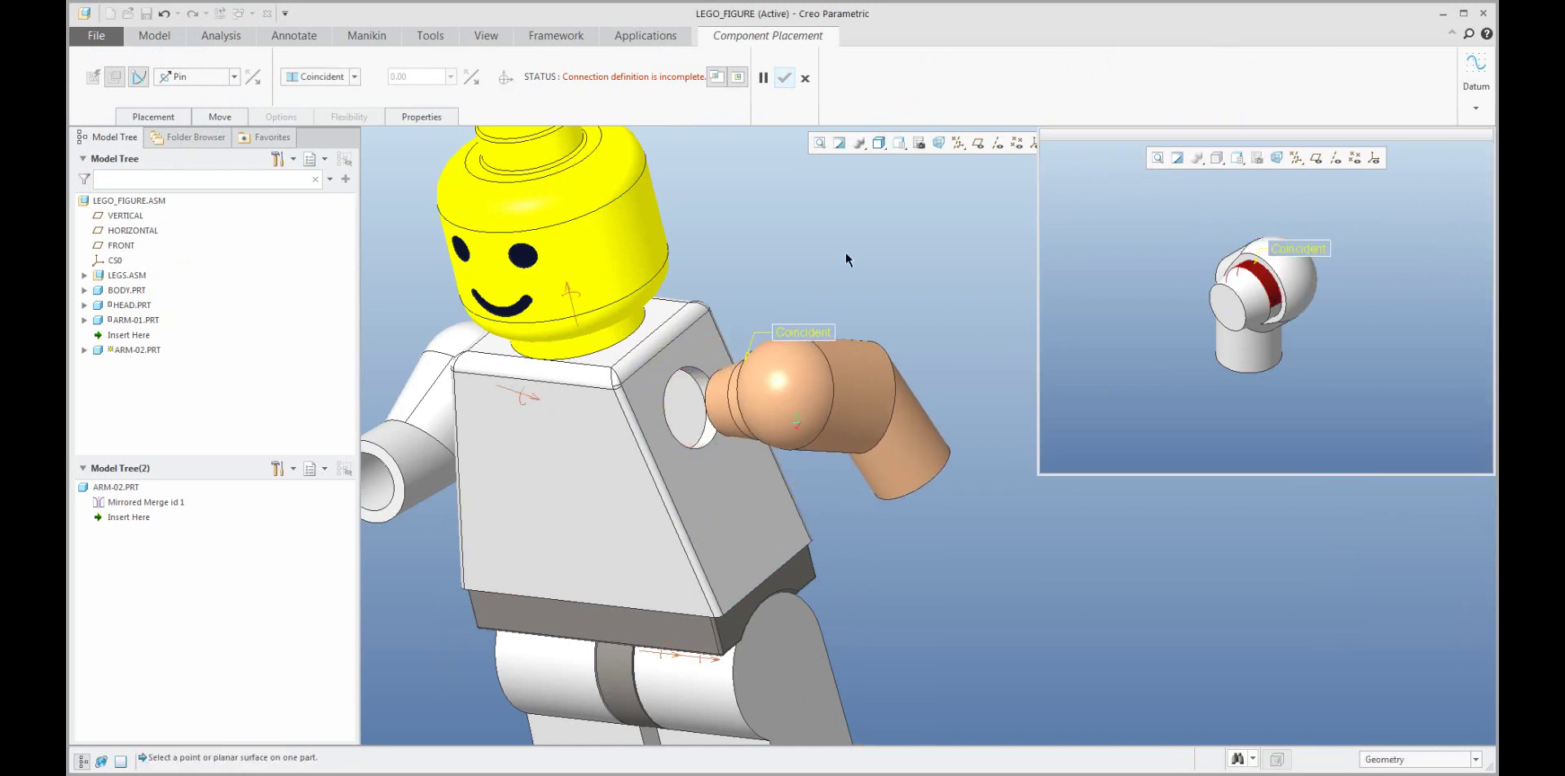
Offset ARM-02's shoulder face from the body's side face by a Distance of 0.10 and accept the pin placement.
{"action": "scroll", "coordinate": [1280, 256], "scroll_direction": "down", "scroll_amount": 3}
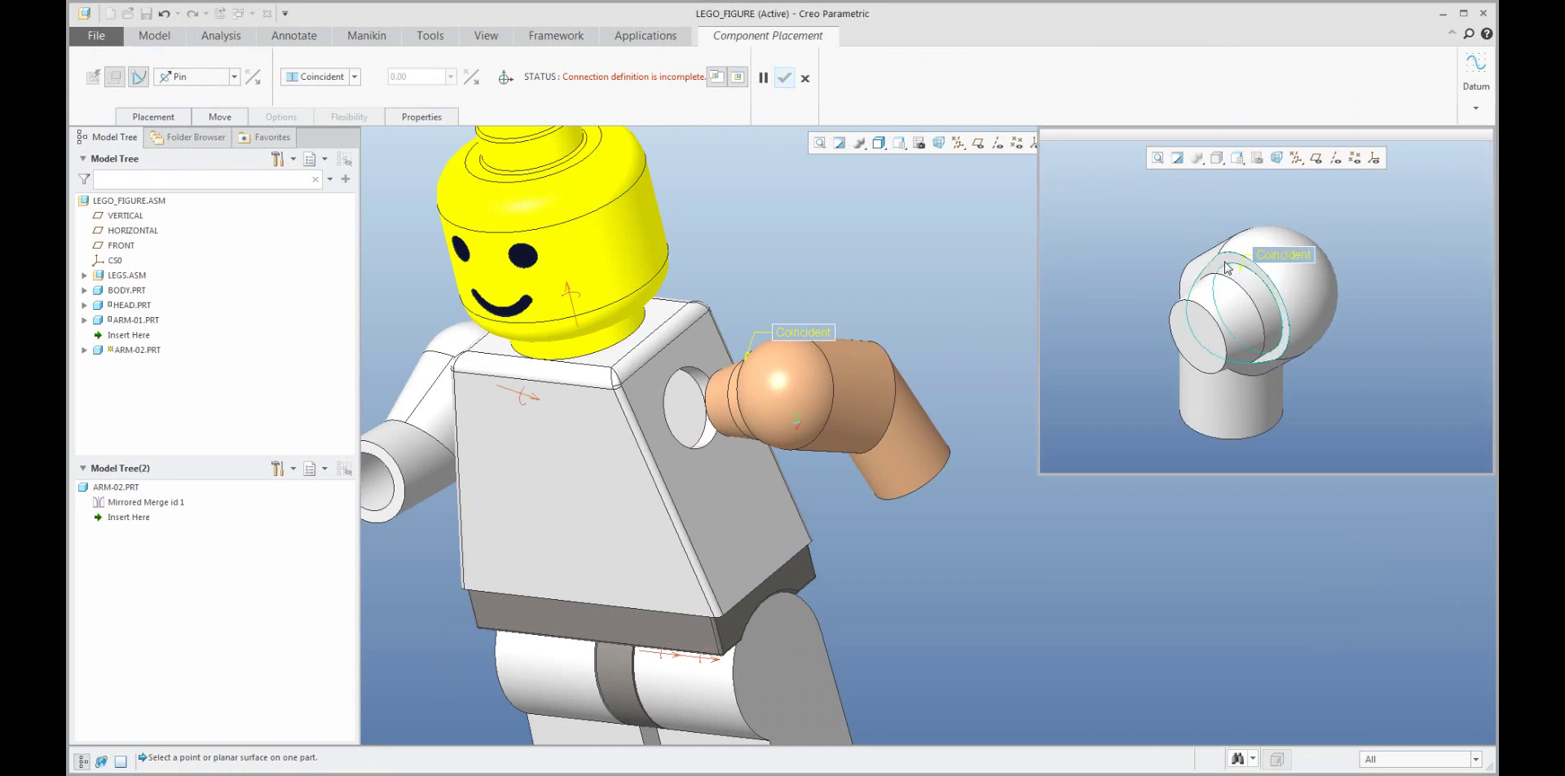
{"action": "left_click", "coordinate": [1271, 294]}
{"action": "left_click", "coordinate": [723, 524]}
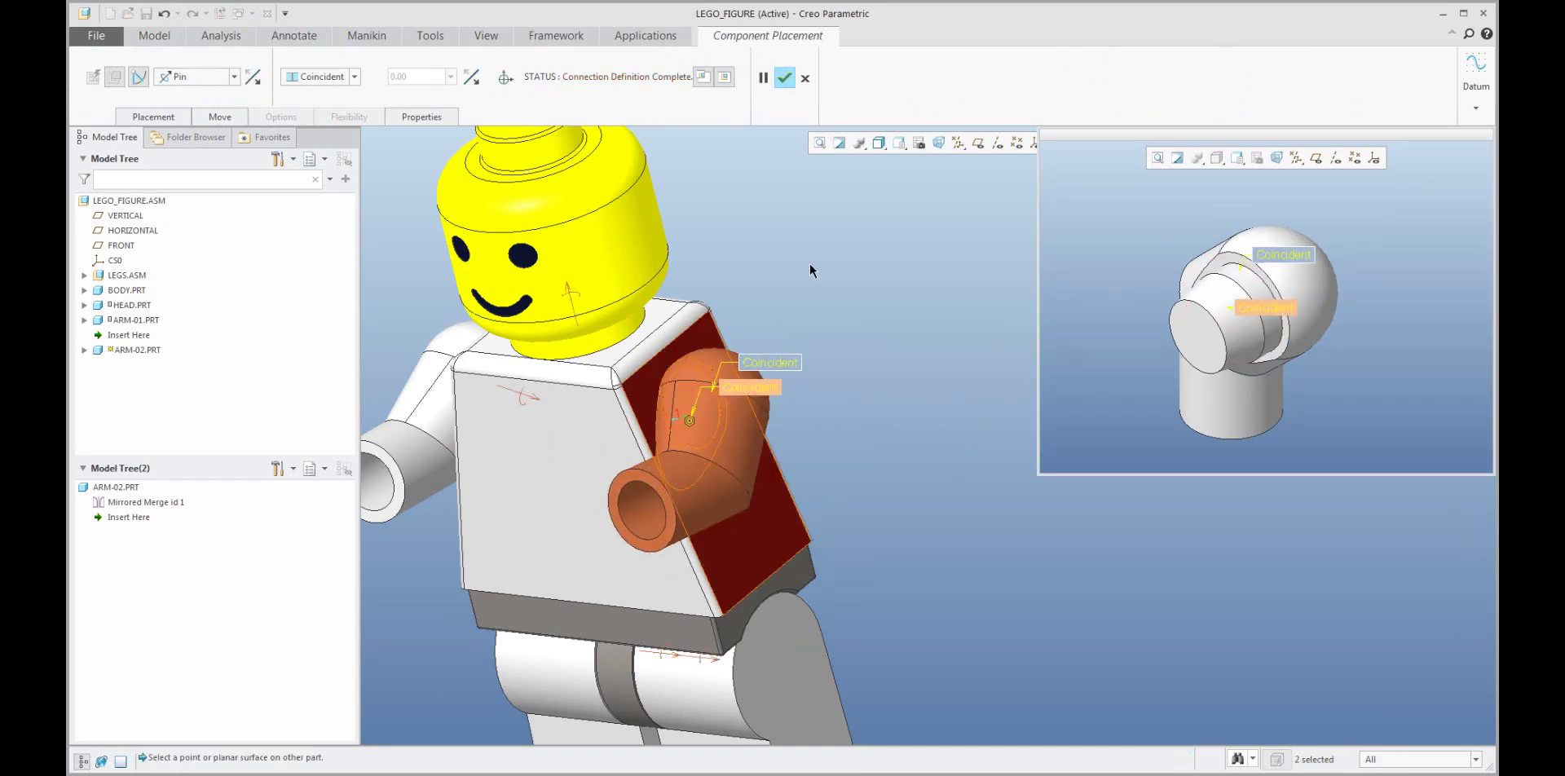
{"action": "left_click", "coordinate": [322, 78]}
{"action": "left_click", "coordinate": [314, 95]}
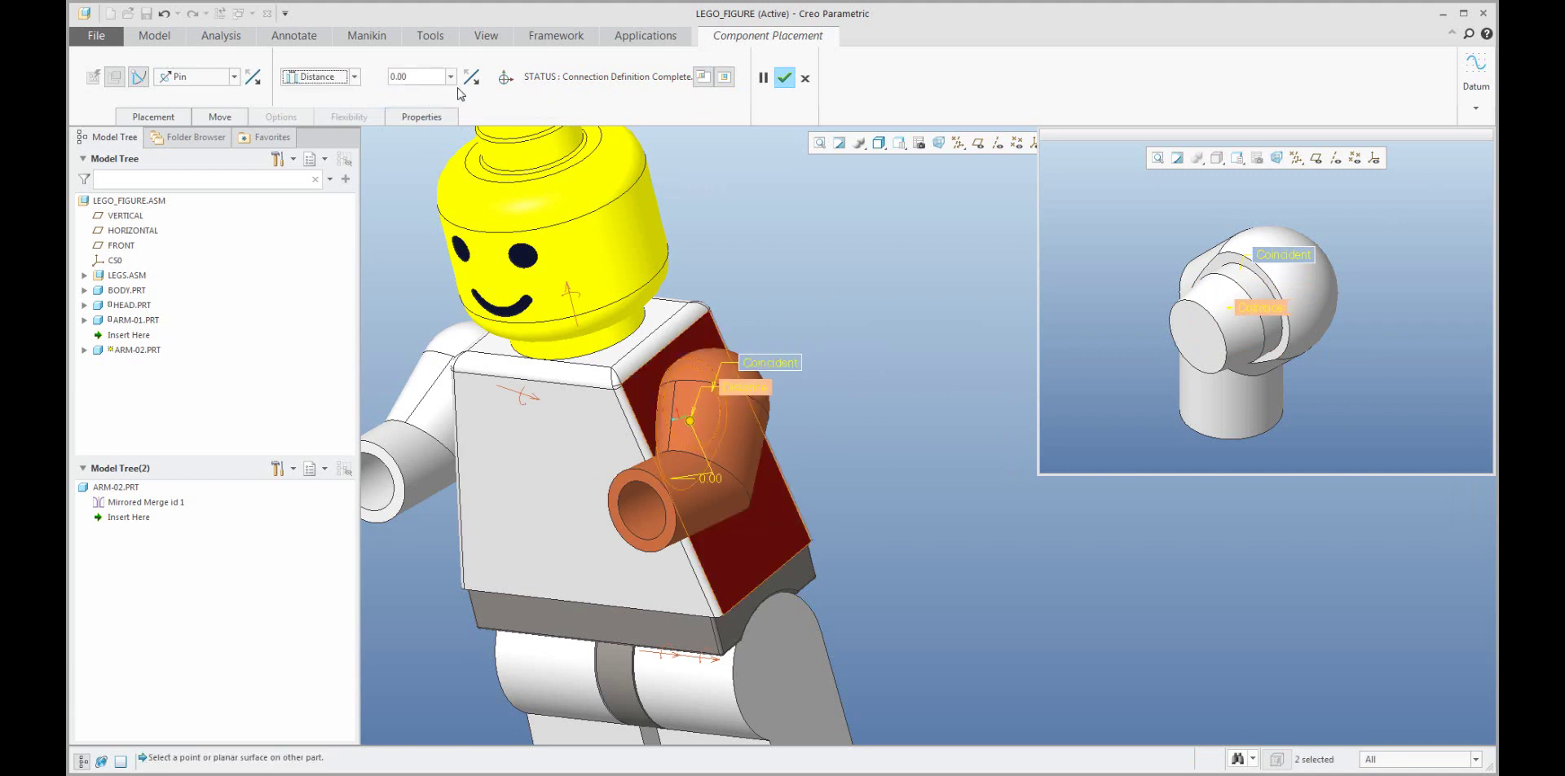
{"action": "left_click", "coordinate": [449, 79]}
{"action": "left_click", "coordinate": [423, 93]}
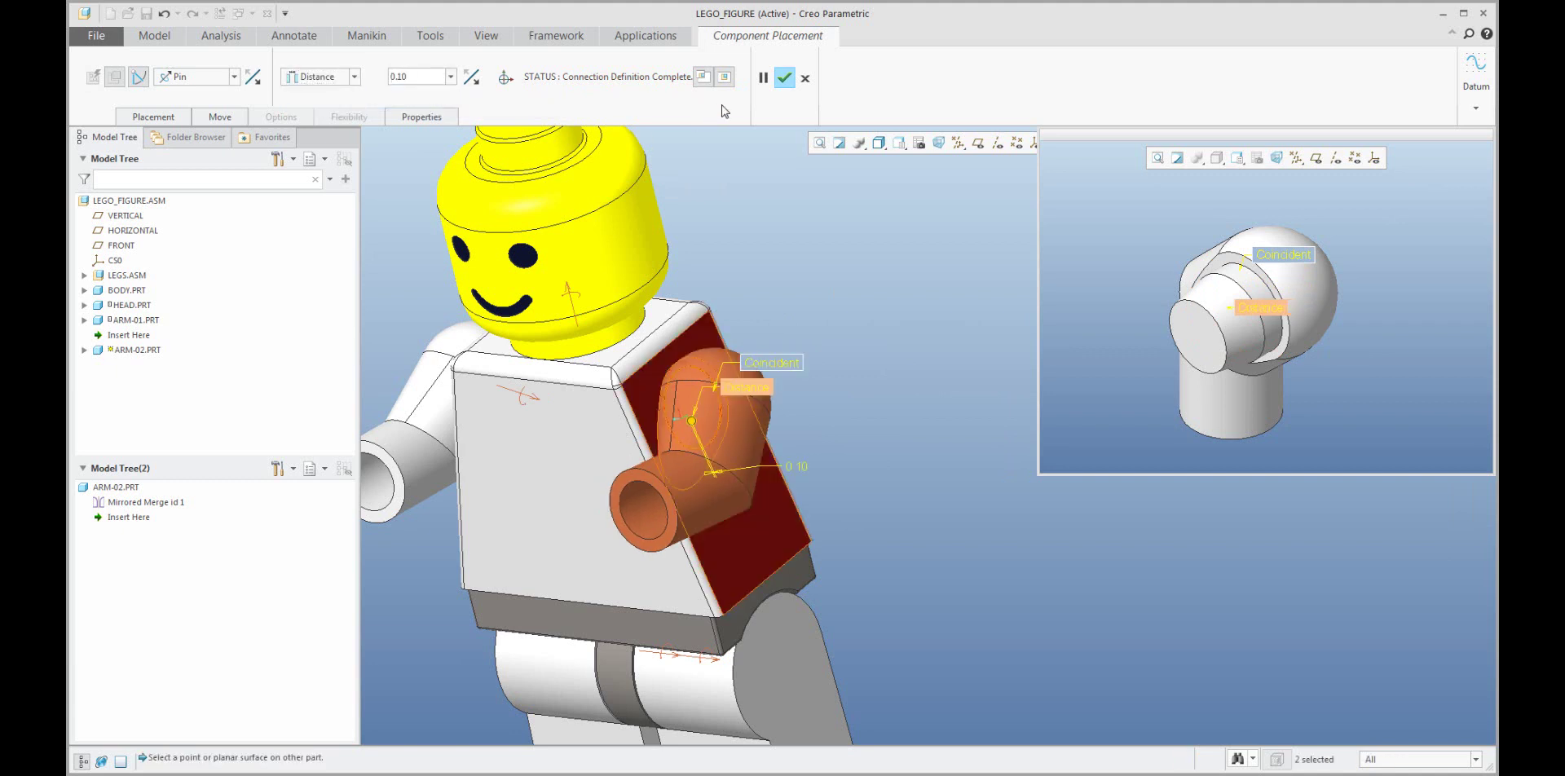
{"action": "left_click", "coordinate": [784, 78]}
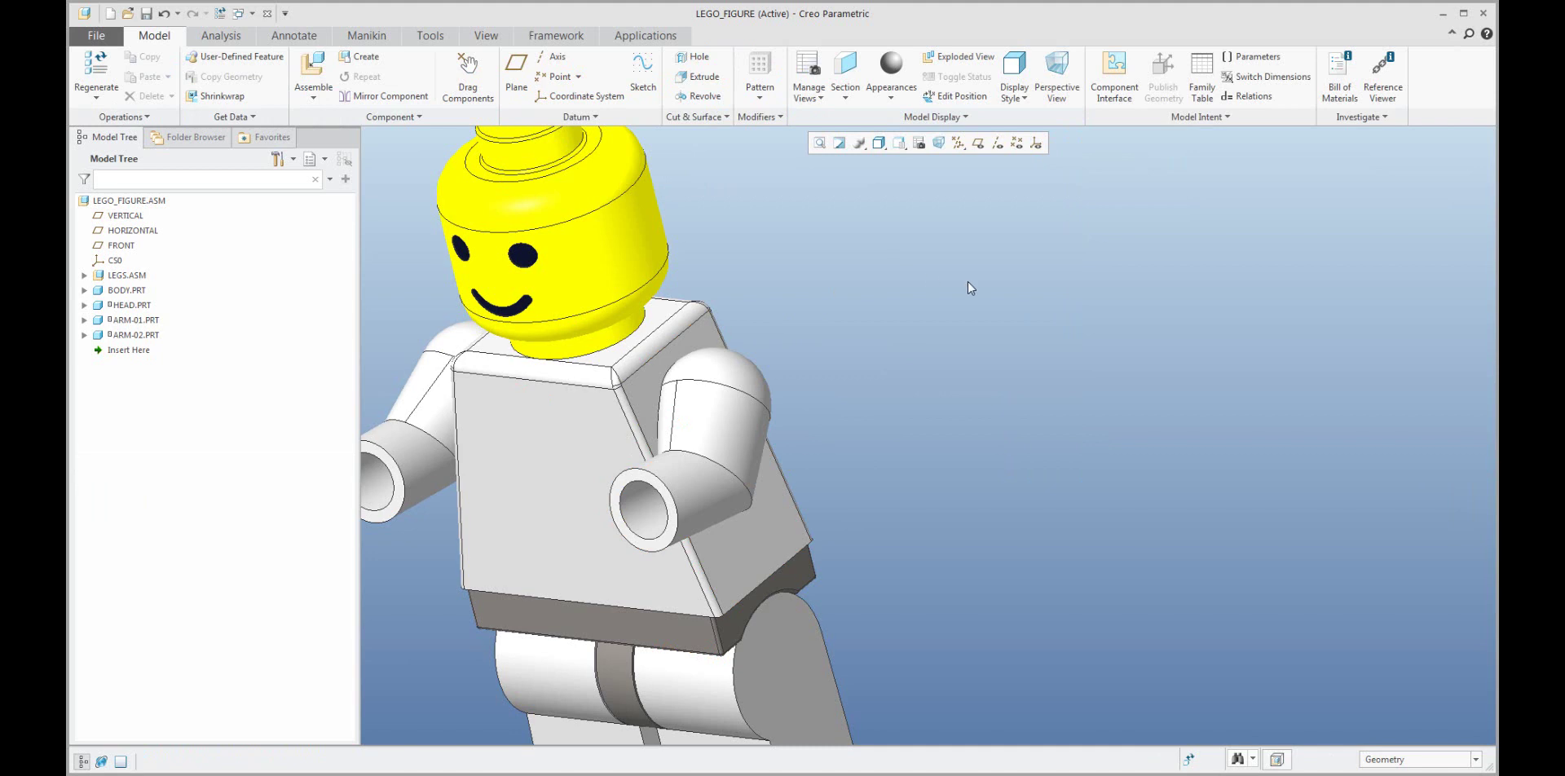
Restore the default view and assemble hand.prt into the figure.
{"action": "key", "text": "ctrl+d"}
{"action": "key", "text": "alt+Tab"}
{"action": "left_click_drag", "start_coordinate": [797, 616], "coordinate": [940, 388]}
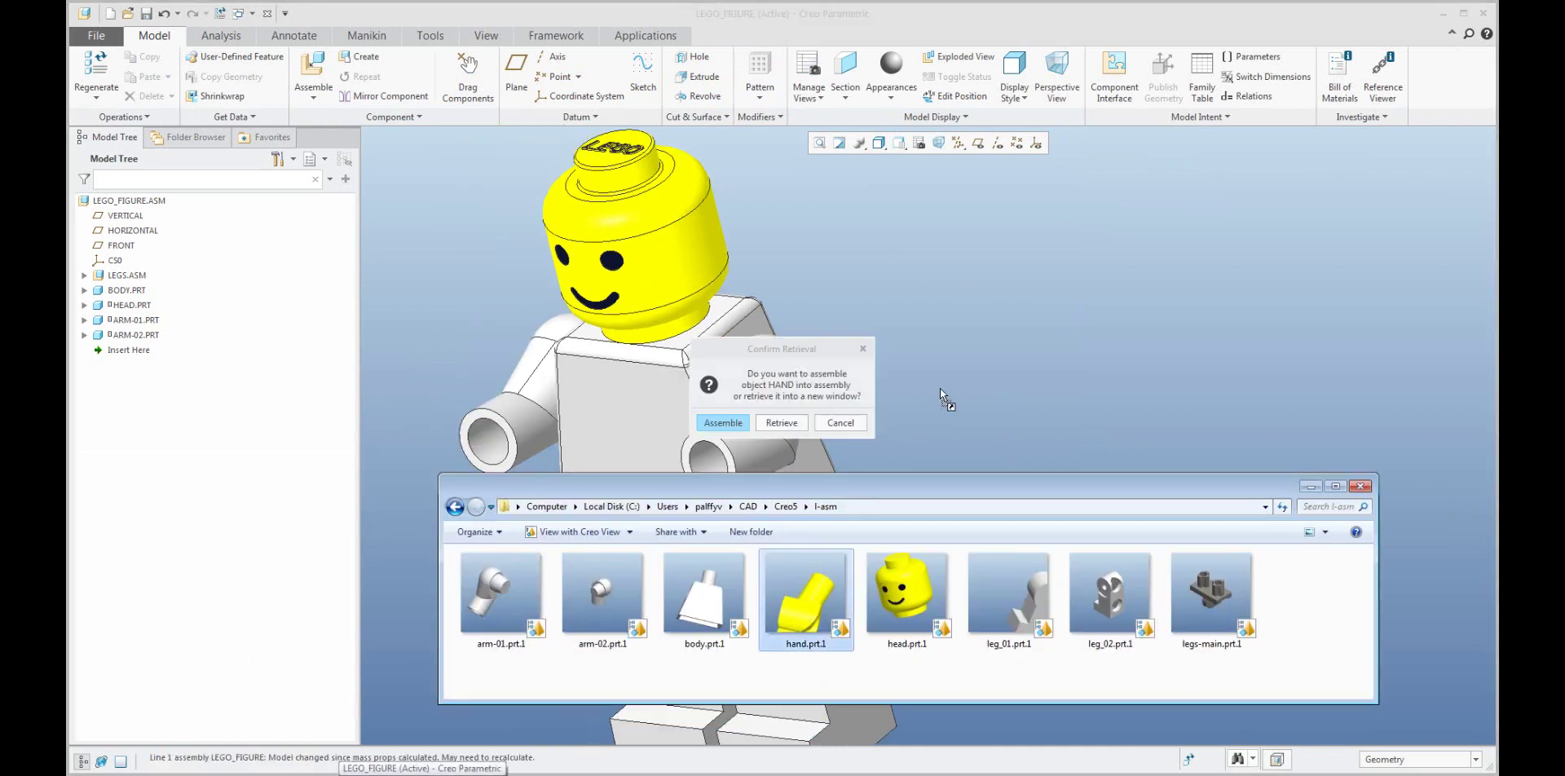
{"action": "left_click", "coordinate": [723, 423]}
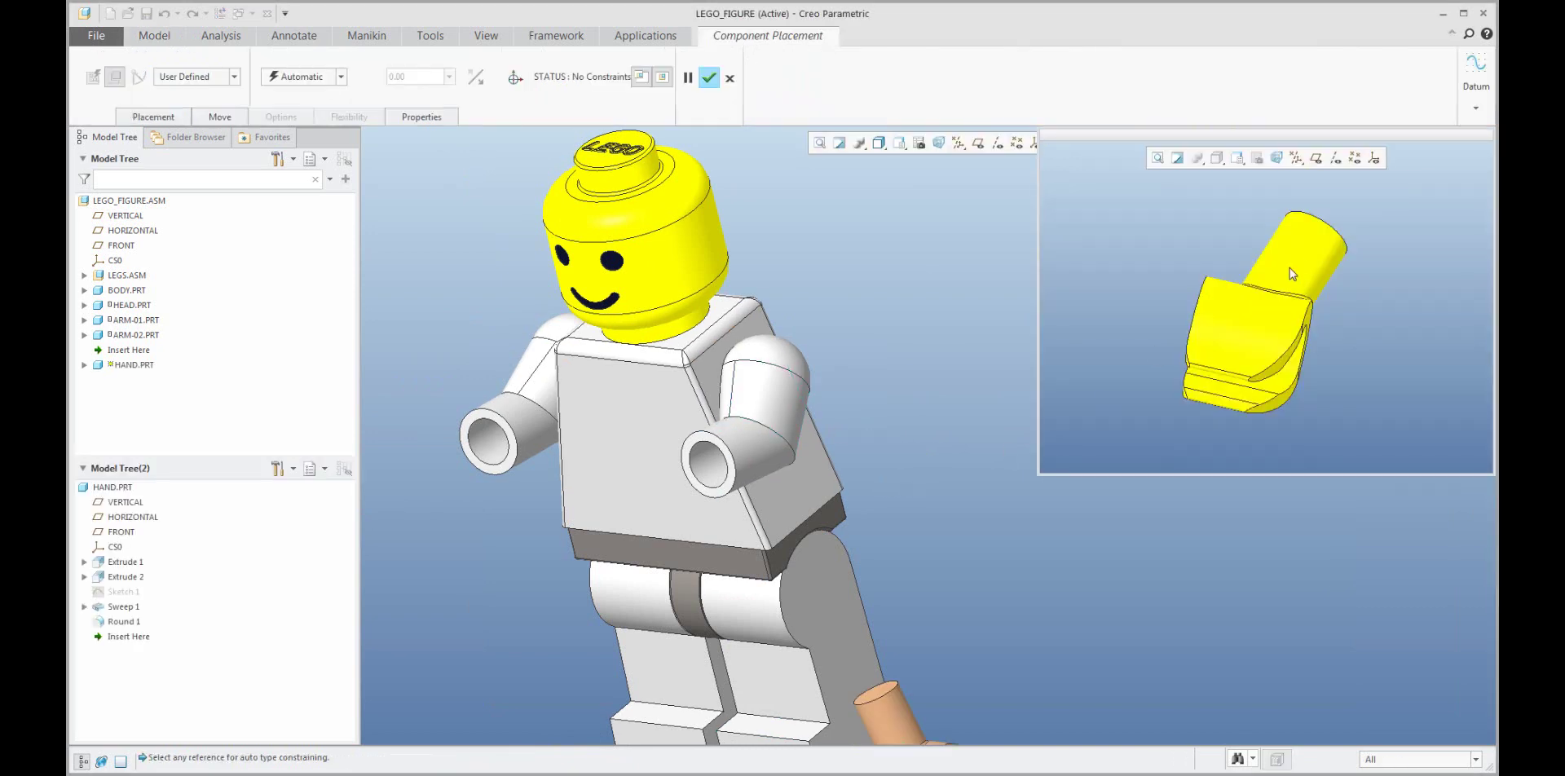
Make the hand's cylindrical peg coincident with ARM-01's wrist bore and flip the hand so it faces outward.
{"action": "left_click", "coordinate": [1301, 262]}
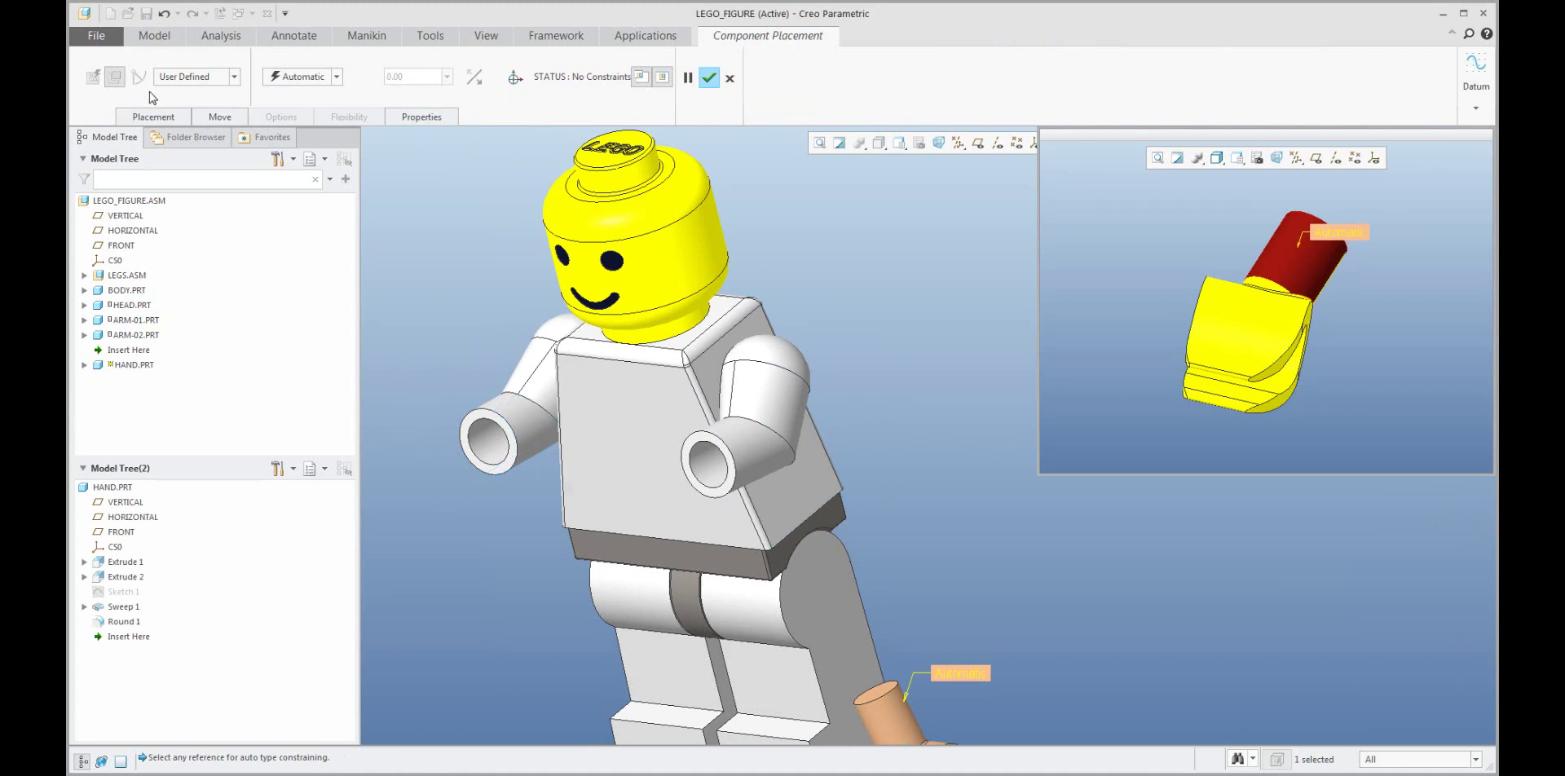
{"action": "left_click", "coordinate": [489, 442]}
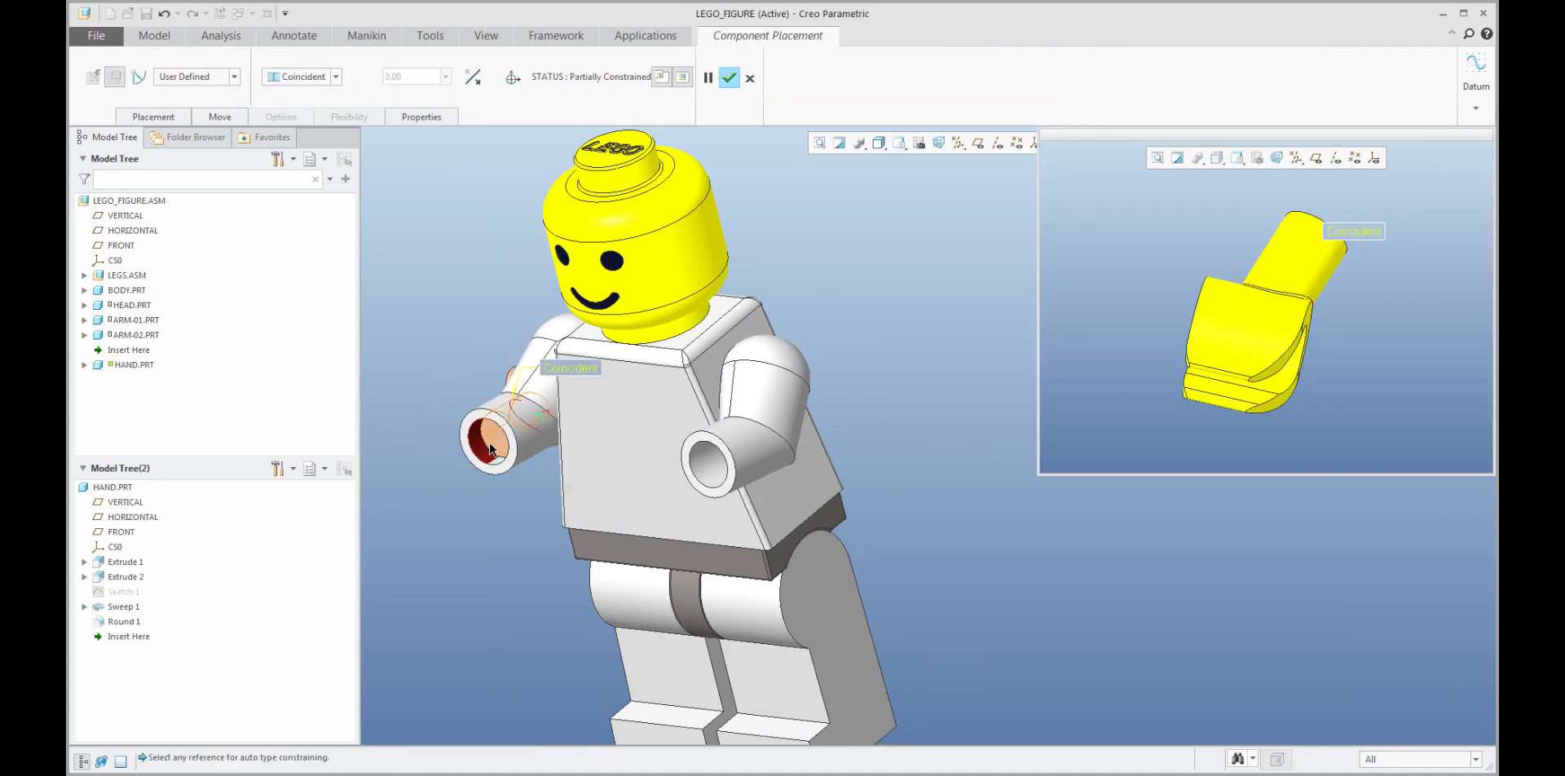
{"action": "left_click", "coordinate": [177, 117]}
{"action": "left_click", "coordinate": [347, 241]}
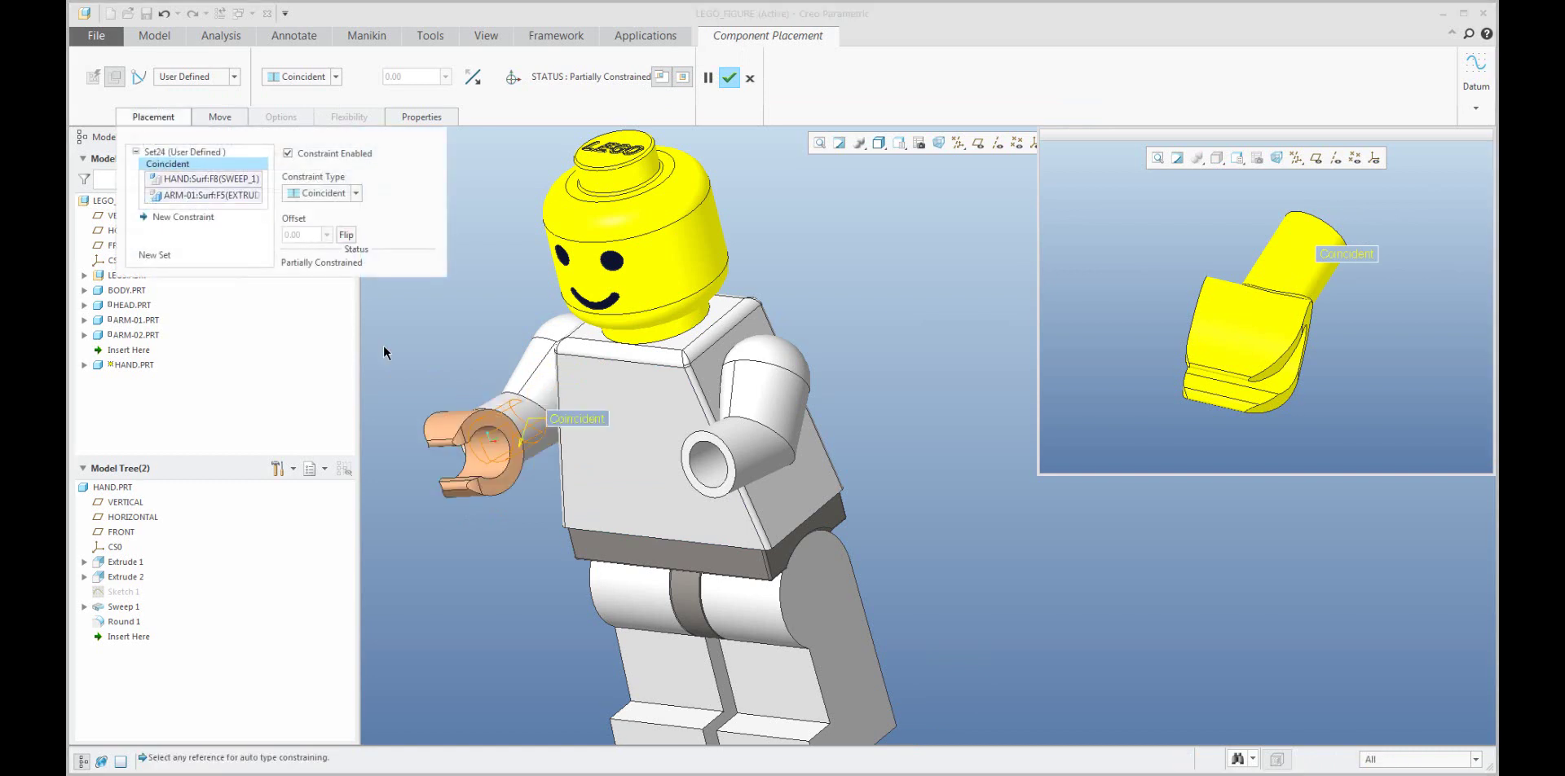
Hide the separate component window and pull the hand out along its axis, clear of ARM-01's wrist.
{"action": "left_click_drag", "start_coordinate": [477, 434], "coordinate": [496, 531], "text": "ctrl+alt"}
{"action": "middle_click_drag", "start_coordinate": [579, 442], "coordinate": [799, 218]}
{"action": "left_click", "coordinate": [661, 76]}
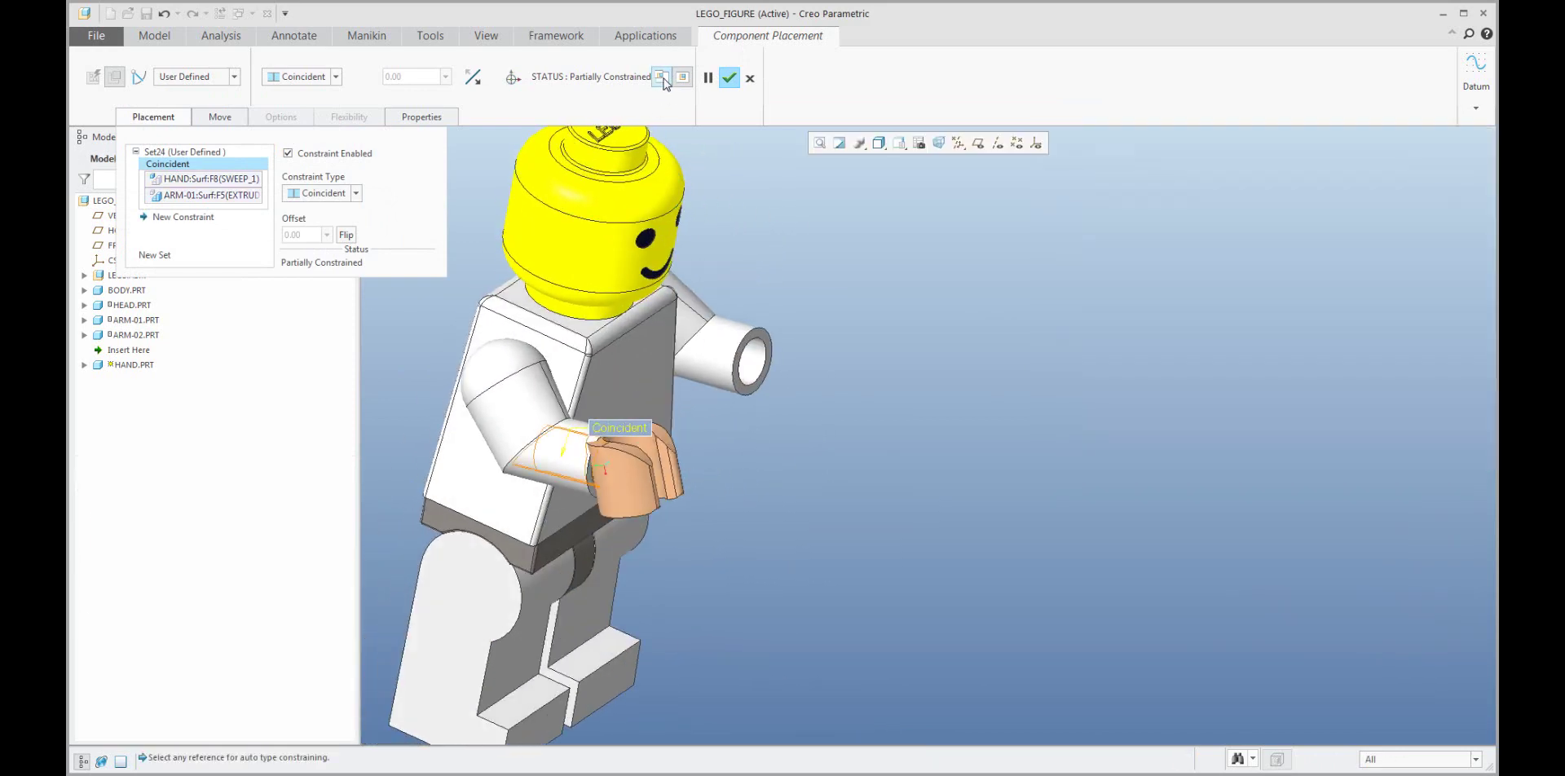
{"action": "scroll", "coordinate": [906, 360], "scroll_direction": "down", "scroll_amount": 2}
{"action": "scroll", "coordinate": [750, 432], "scroll_direction": "up", "scroll_amount": 2}
{"action": "left_click_drag", "start_coordinate": [748, 426], "coordinate": [911, 461], "text": "ctrl+alt"}
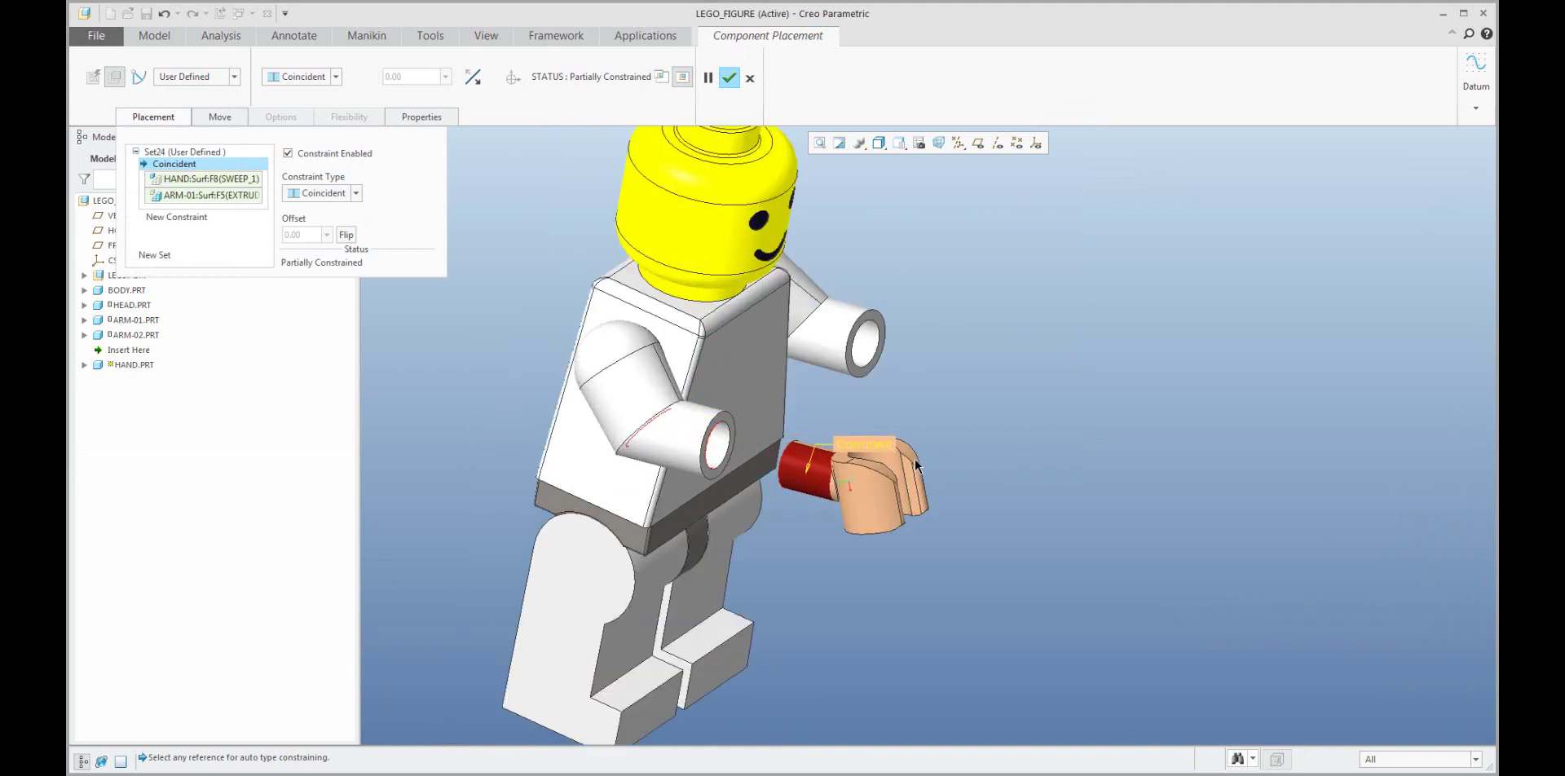
Add a new constraint between ARM-01's annular wrist face and the end face of the hand's peg.
{"action": "left_click", "coordinate": [183, 218]}
{"action": "left_click", "coordinate": [182, 216]}
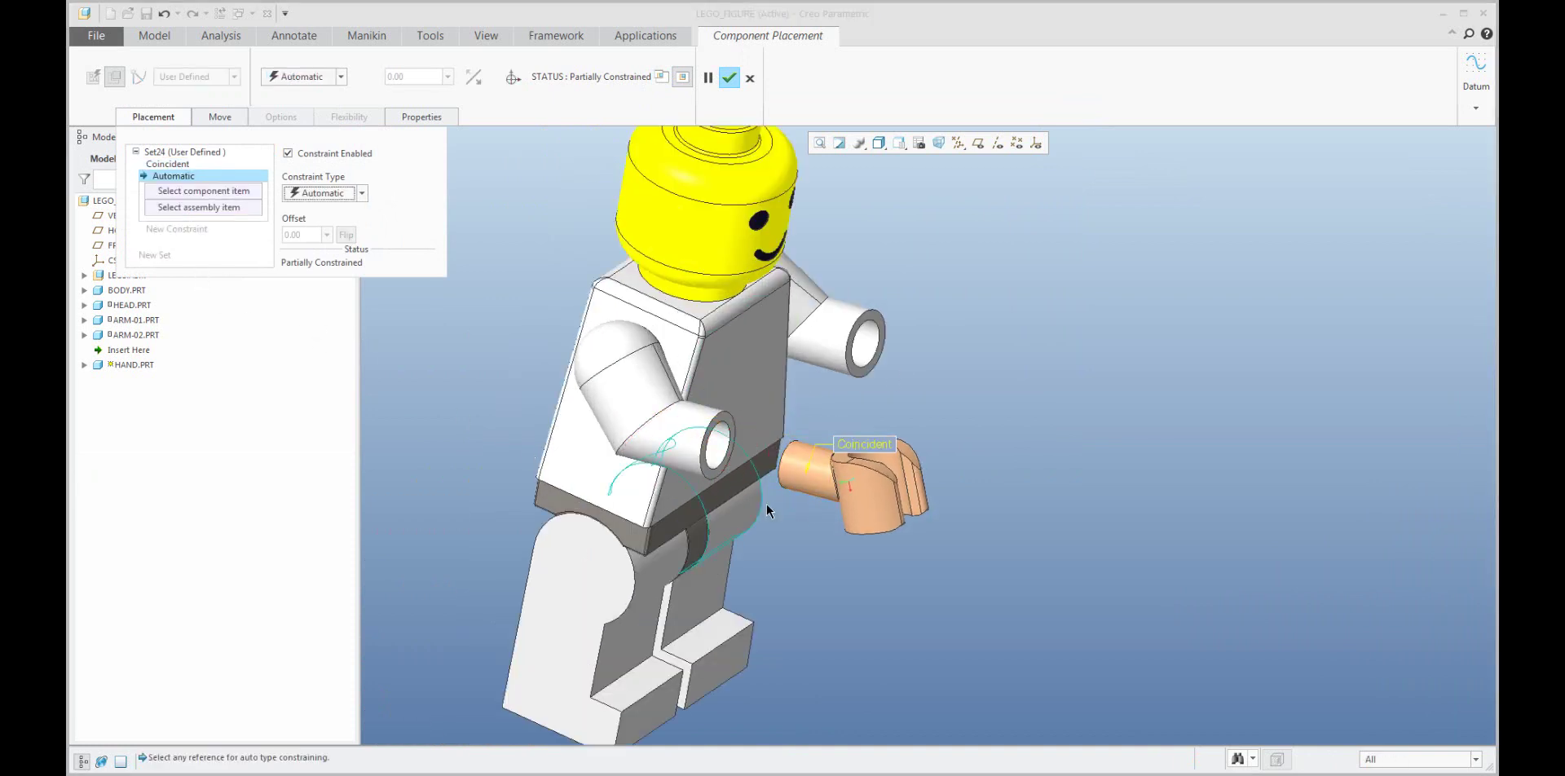
{"action": "scroll", "coordinate": [733, 481], "scroll_direction": "up", "scroll_amount": 2}
{"action": "left_click", "coordinate": [676, 471]}
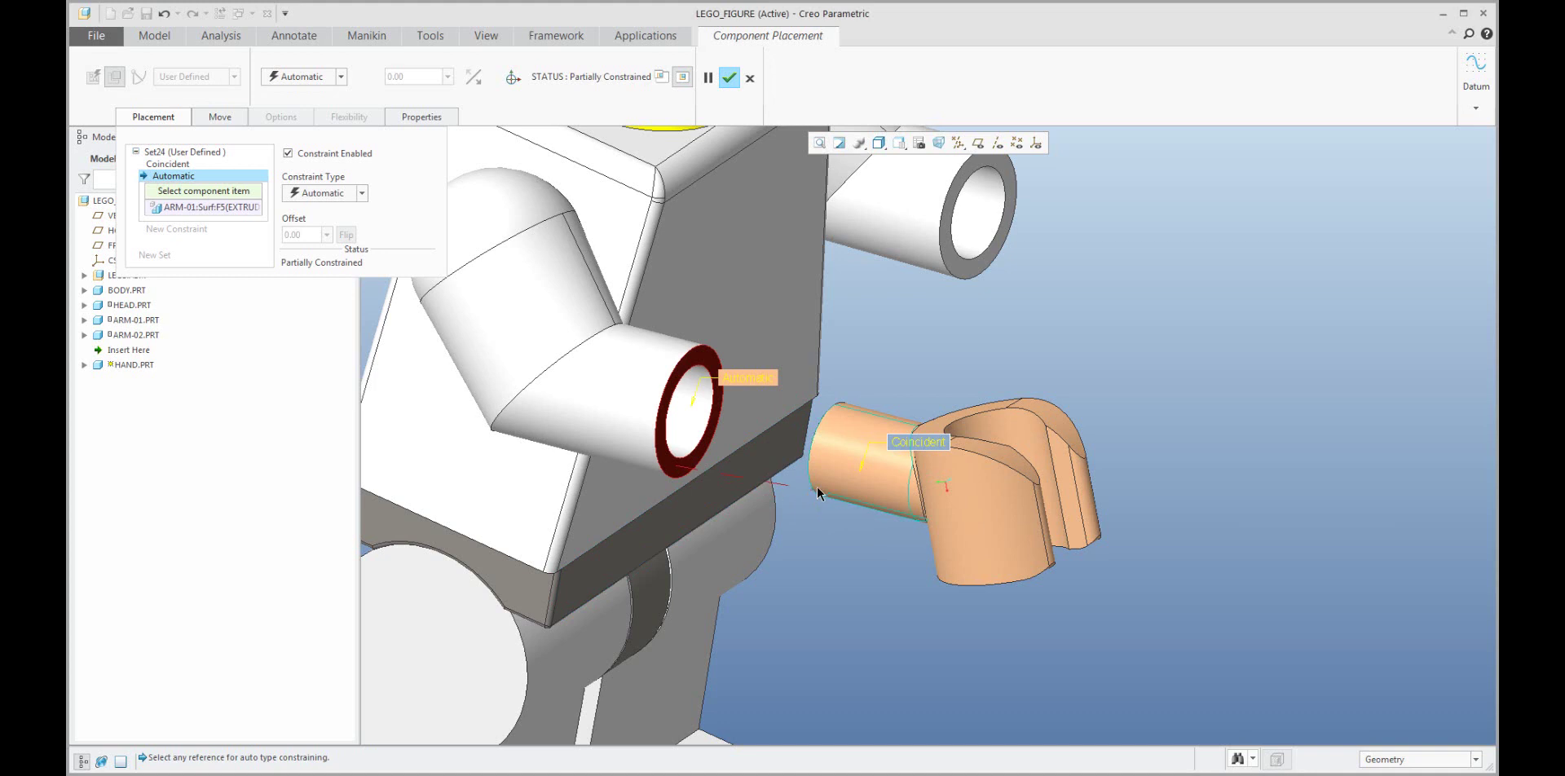
{"action": "left_click", "coordinate": [816, 487]}
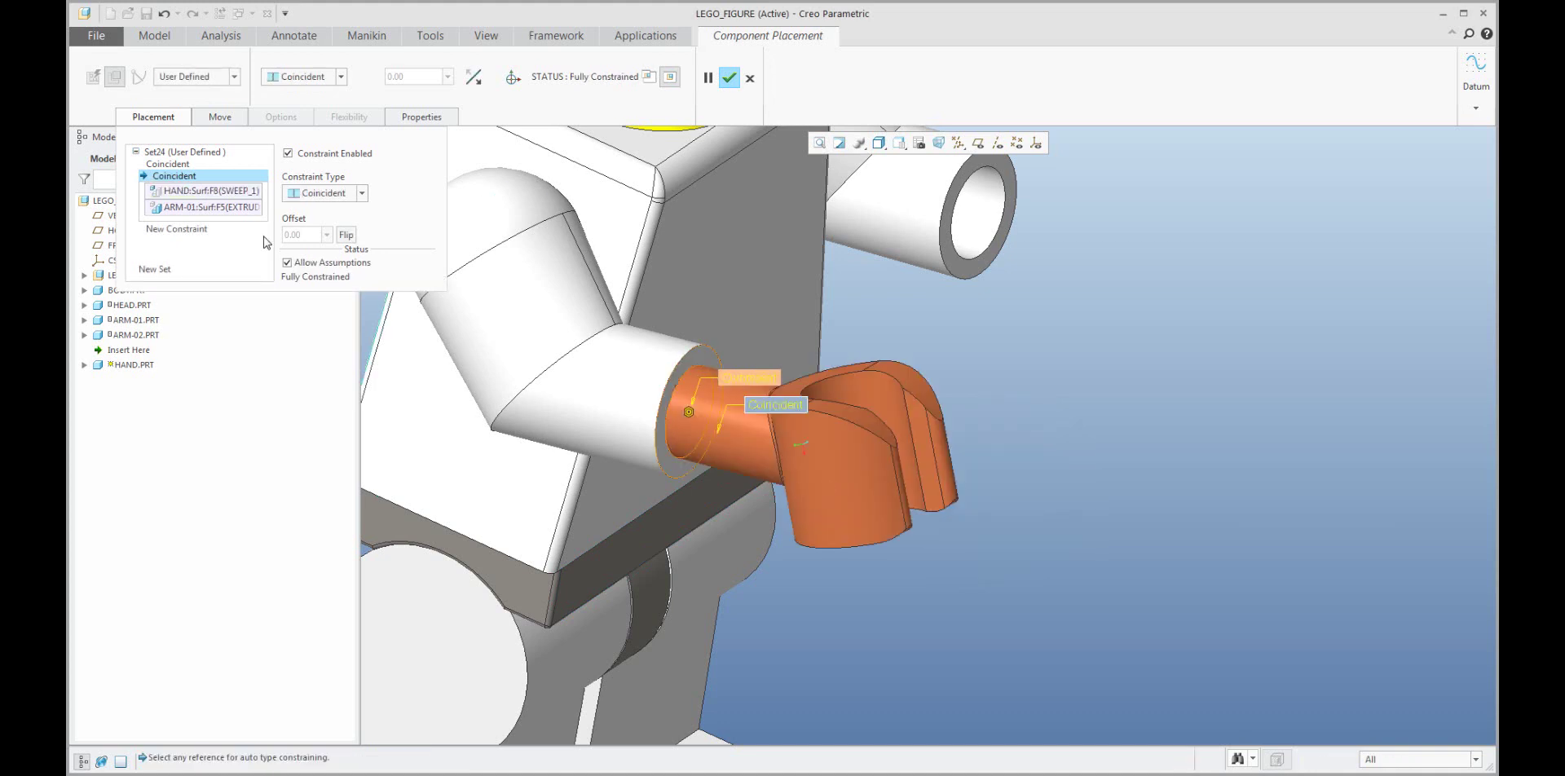
Change the wrist face constraint to Distance and sink the hand's peg into the arm with an offset of 2.60.
{"action": "left_click", "coordinate": [324, 193]}
{"action": "left_click", "coordinate": [316, 210]}
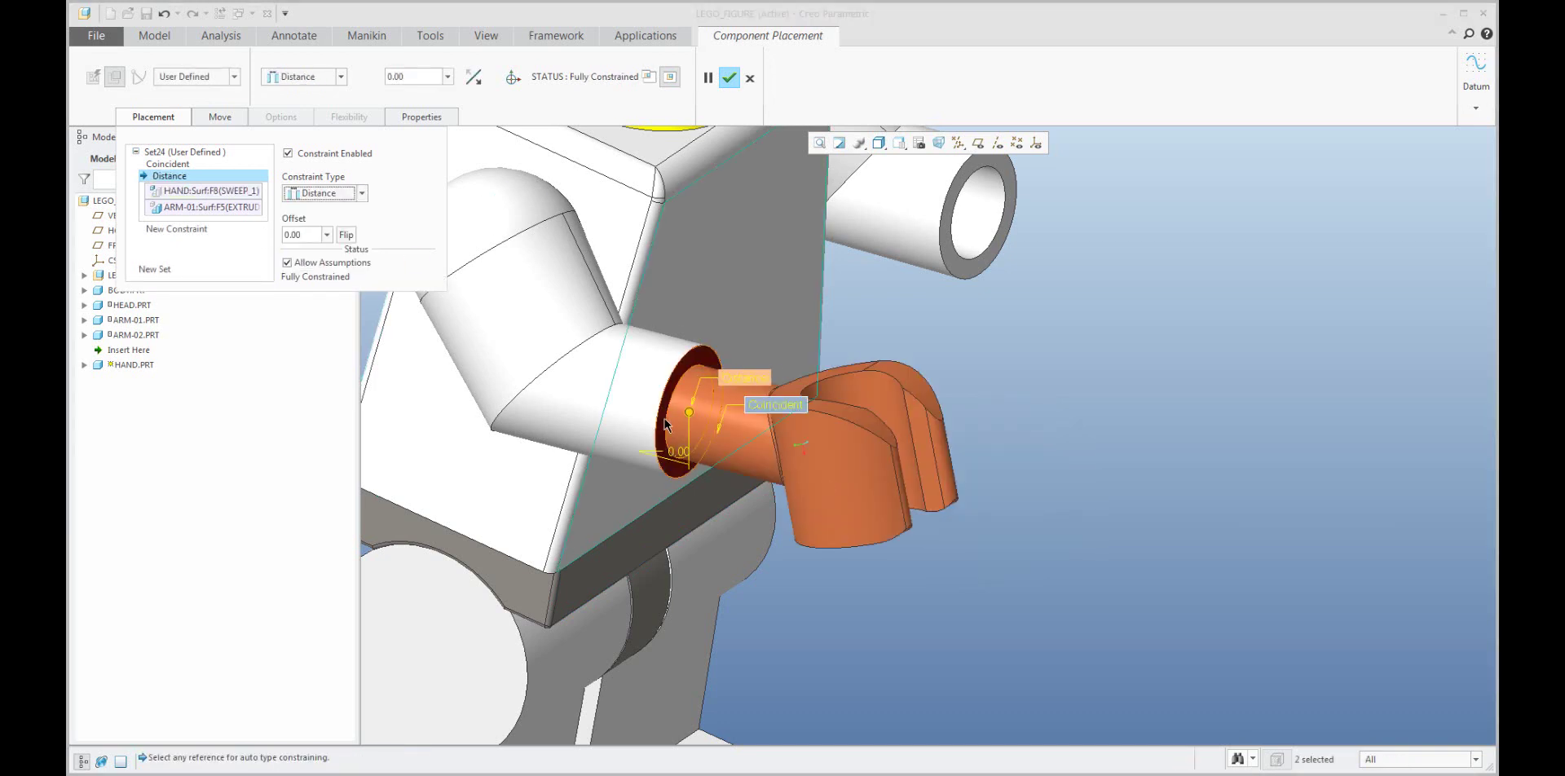
{"action": "left_click_drag", "start_coordinate": [689, 412], "coordinate": [602, 411]}
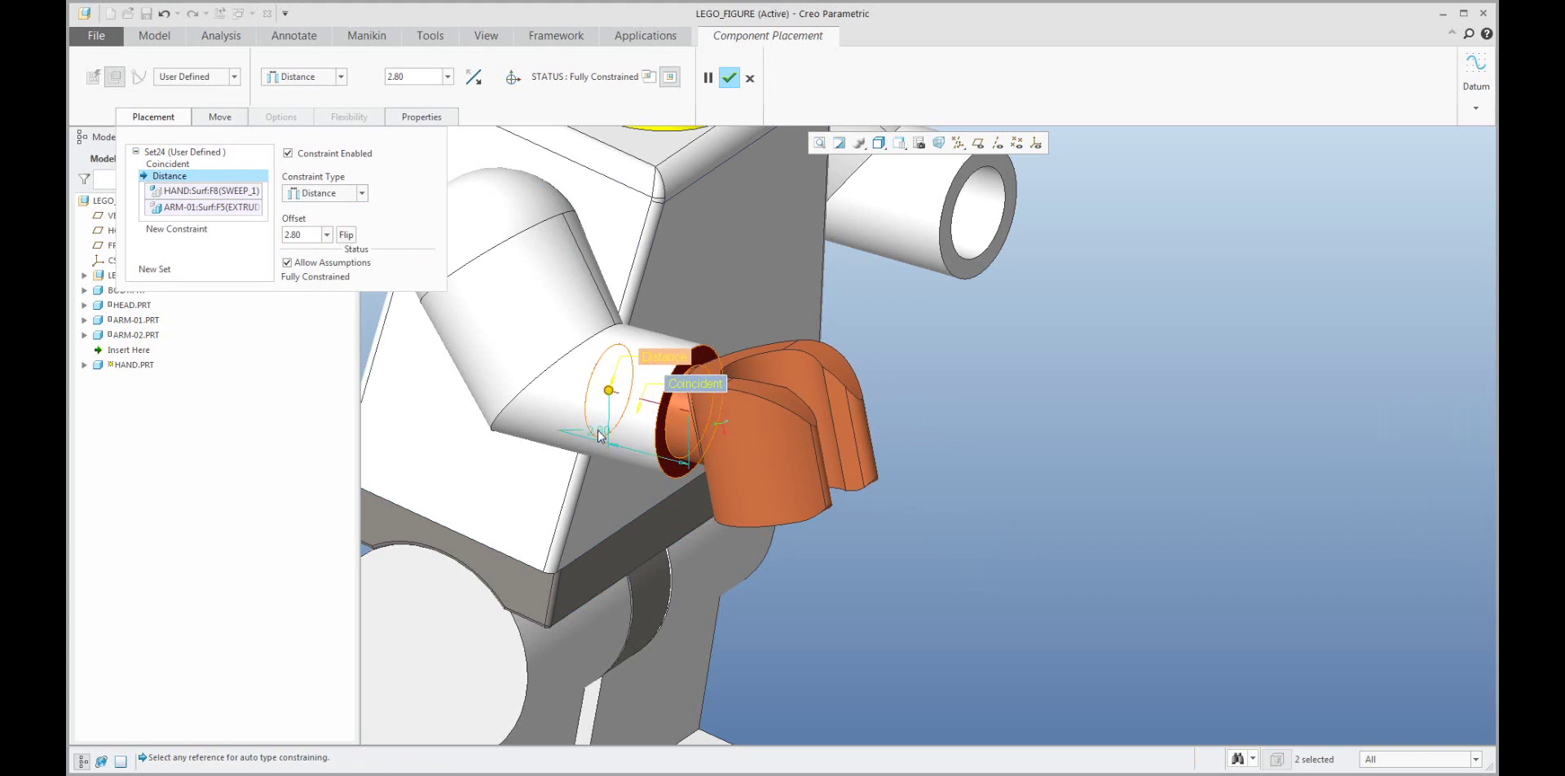
{"action": "left_click", "coordinate": [598, 430]}
{"action": "type", "text": "2.6"}
{"action": "key", "text": "Return"}
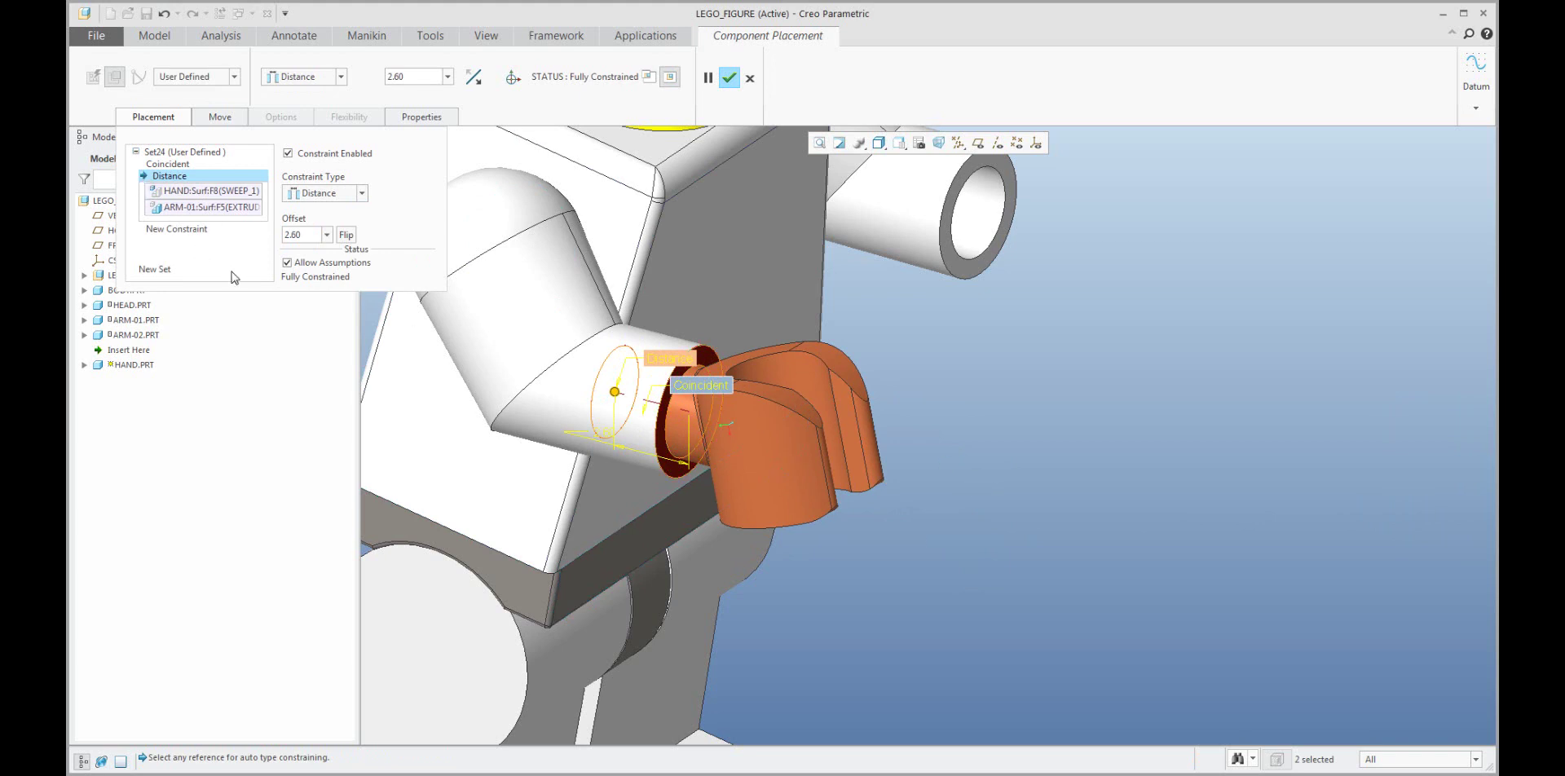
Turn off Allow Assumptions for the hand, convert its constraints into a Pin connection, and accept the placement.
{"action": "left_click", "coordinate": [182, 162]}
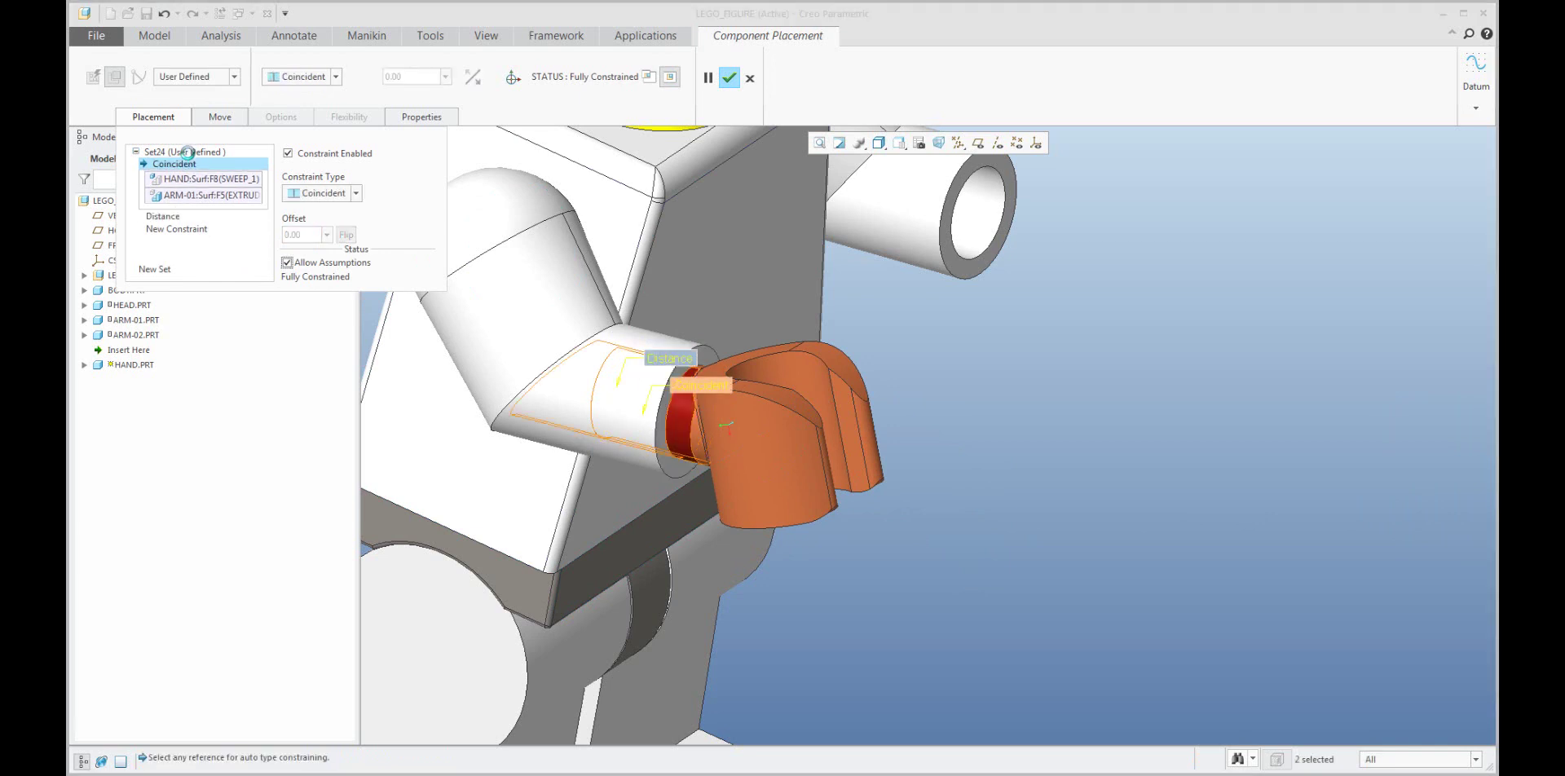
{"action": "left_click", "coordinate": [287, 263]}
{"action": "left_click", "coordinate": [139, 76]}
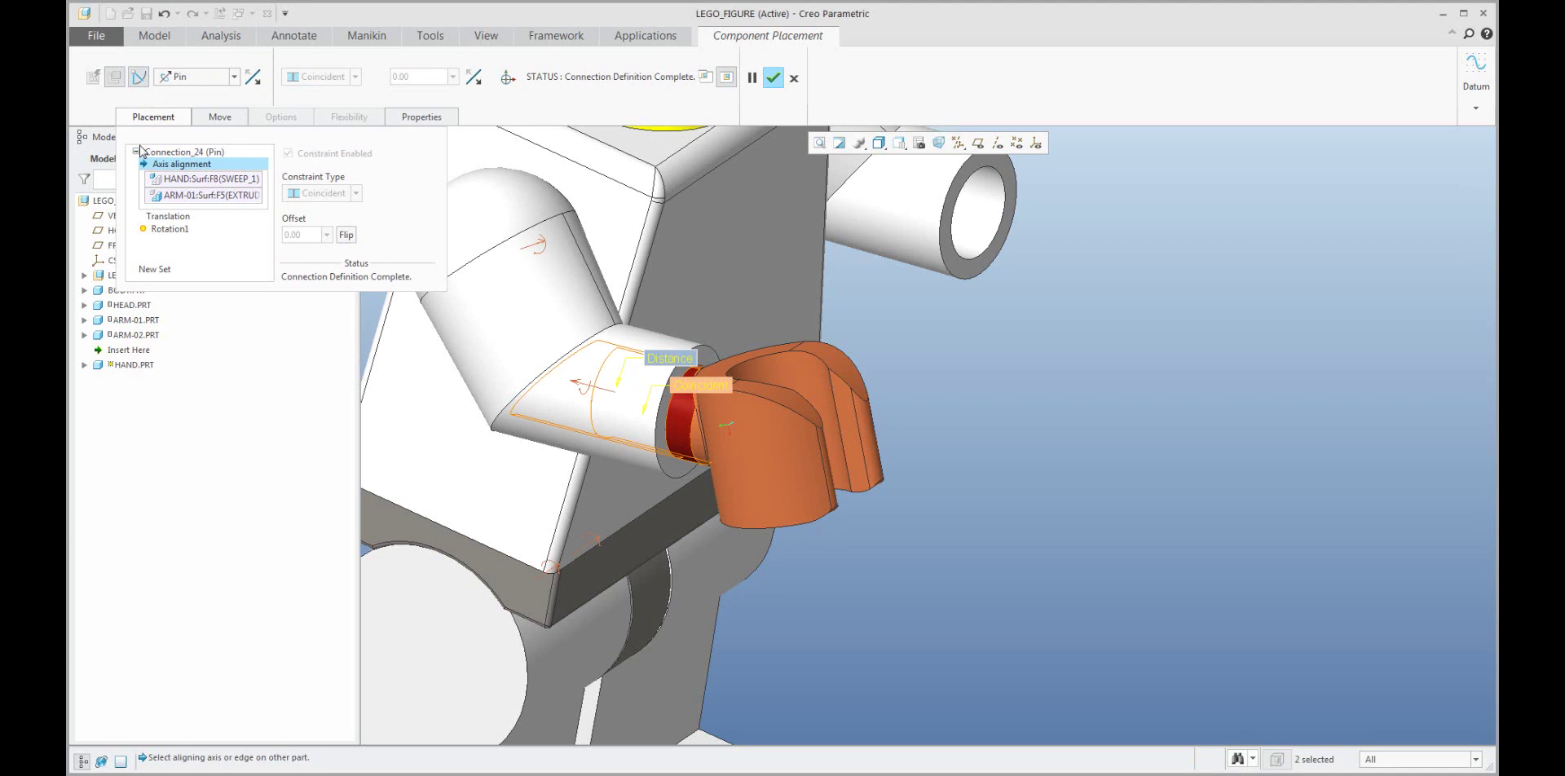
{"action": "left_click", "coordinate": [773, 80]}
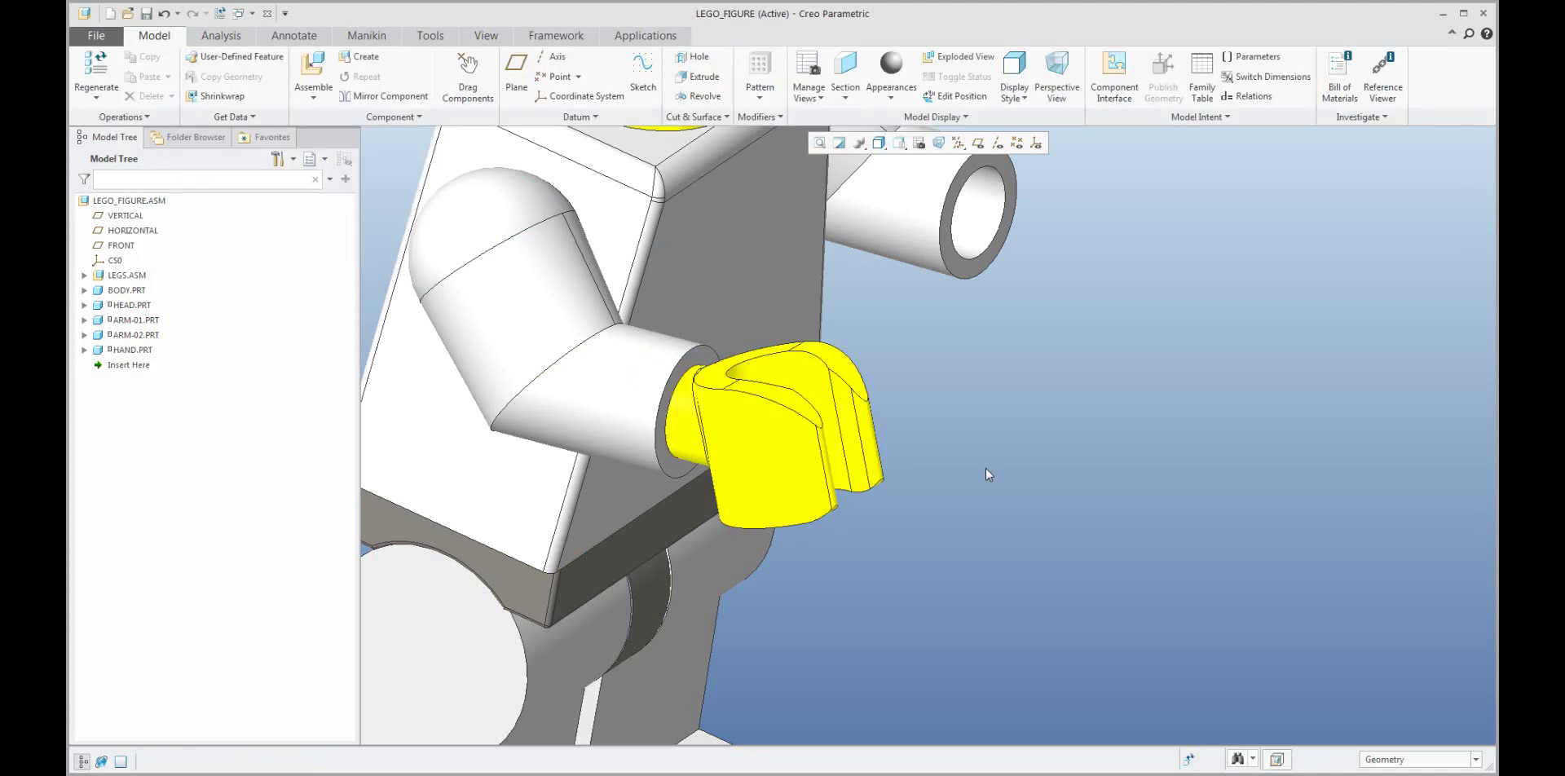
Copy HAND.PRT and paste it to create the second hand.
{"action": "left_click", "coordinate": [136, 351]}
{"action": "key", "text": "ctrl+c"}
{"action": "key", "text": "ctrl+v"}
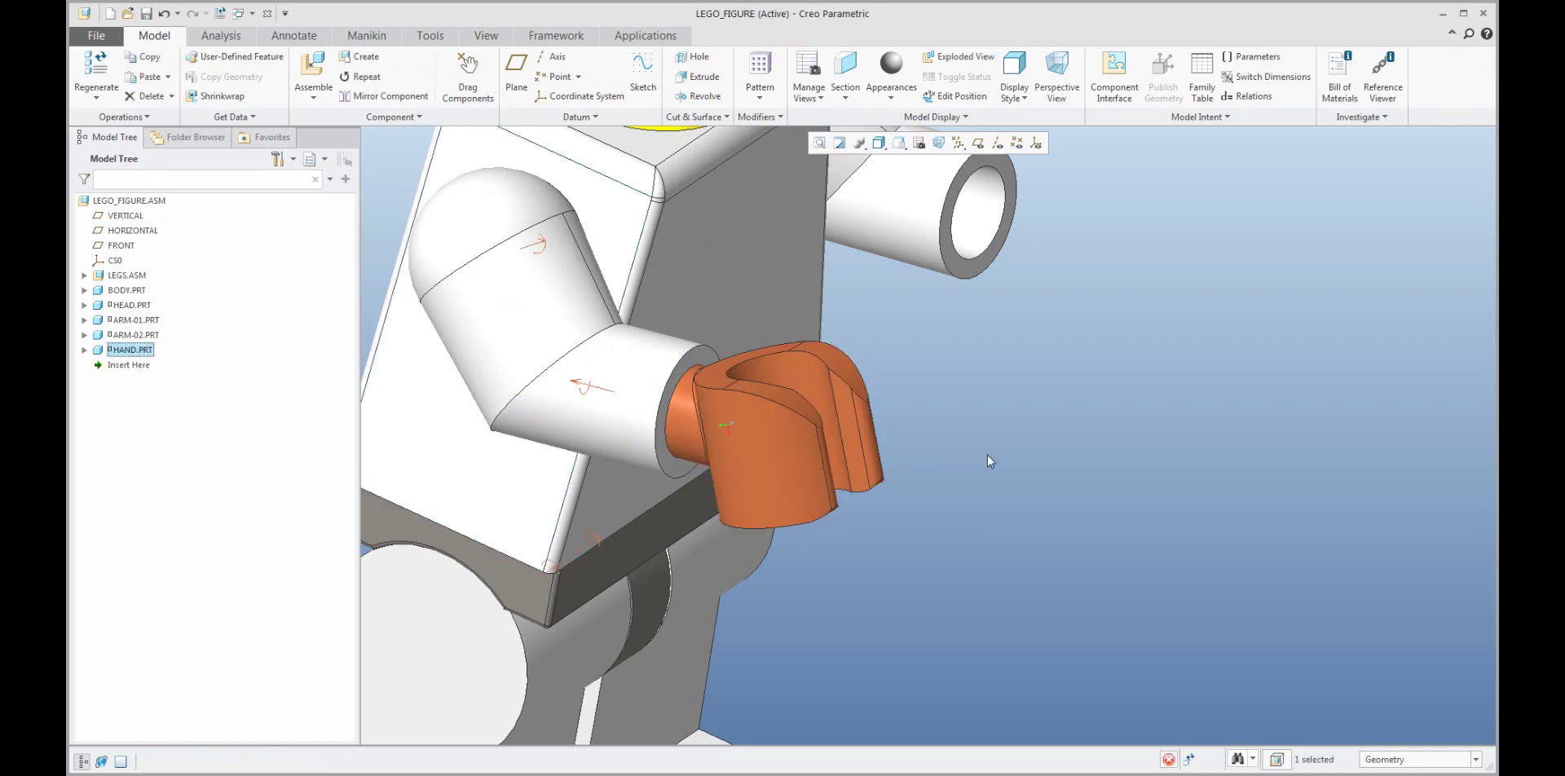
Place the pasted hand on the annular wrist face of ARM-02 and accept the placement.
{"action": "left_click", "coordinate": [974, 277]}
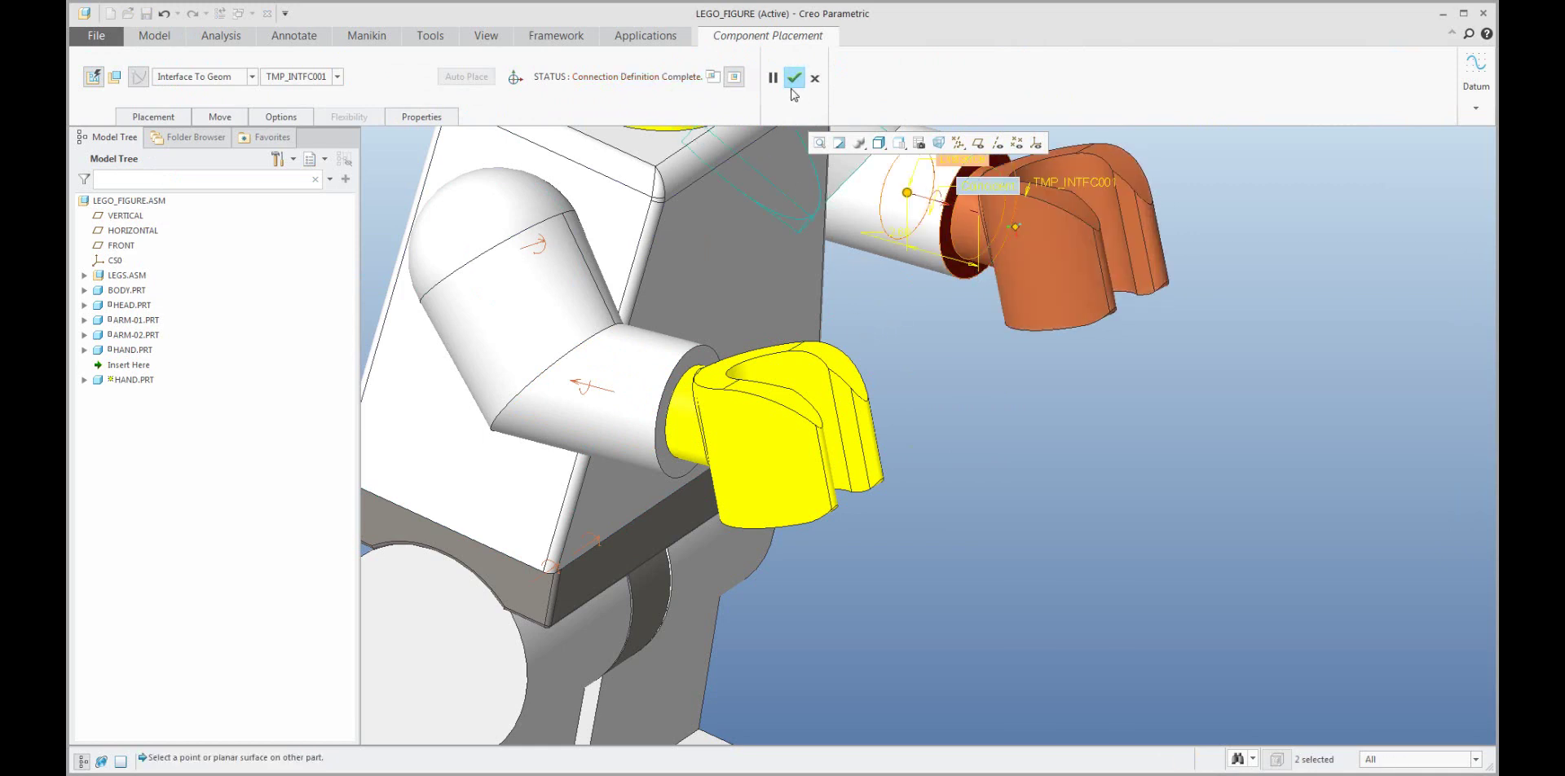
{"action": "left_click", "coordinate": [794, 78]}
{"action": "scroll", "coordinate": [1014, 455], "scroll_direction": "down", "scroll_amount": 5}
{"action": "middle_click_drag", "start_coordinate": [806, 425], "coordinate": [877, 461]}
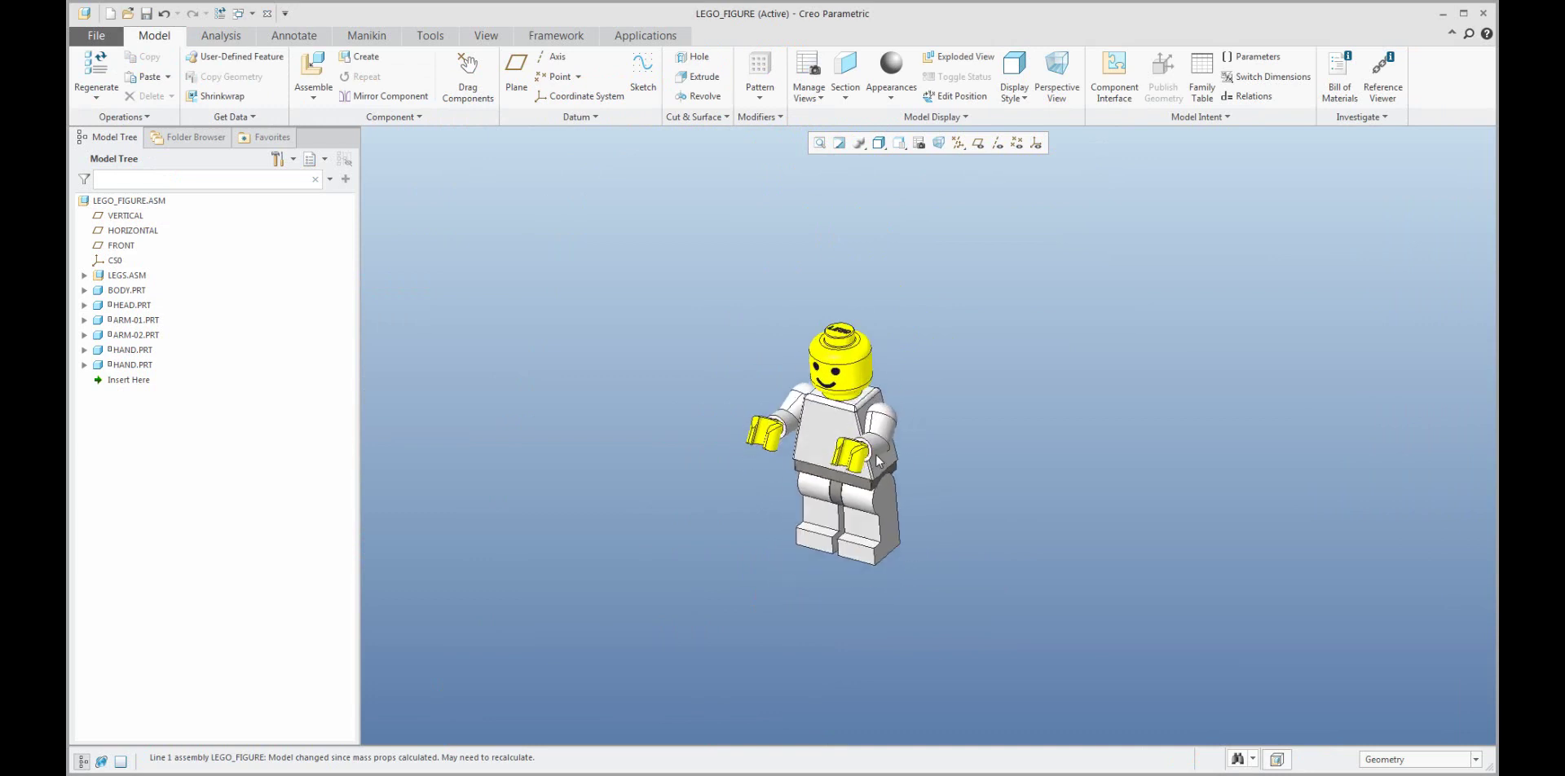
{"action": "scroll", "coordinate": [877, 458], "scroll_direction": "up", "scroll_amount": 4}
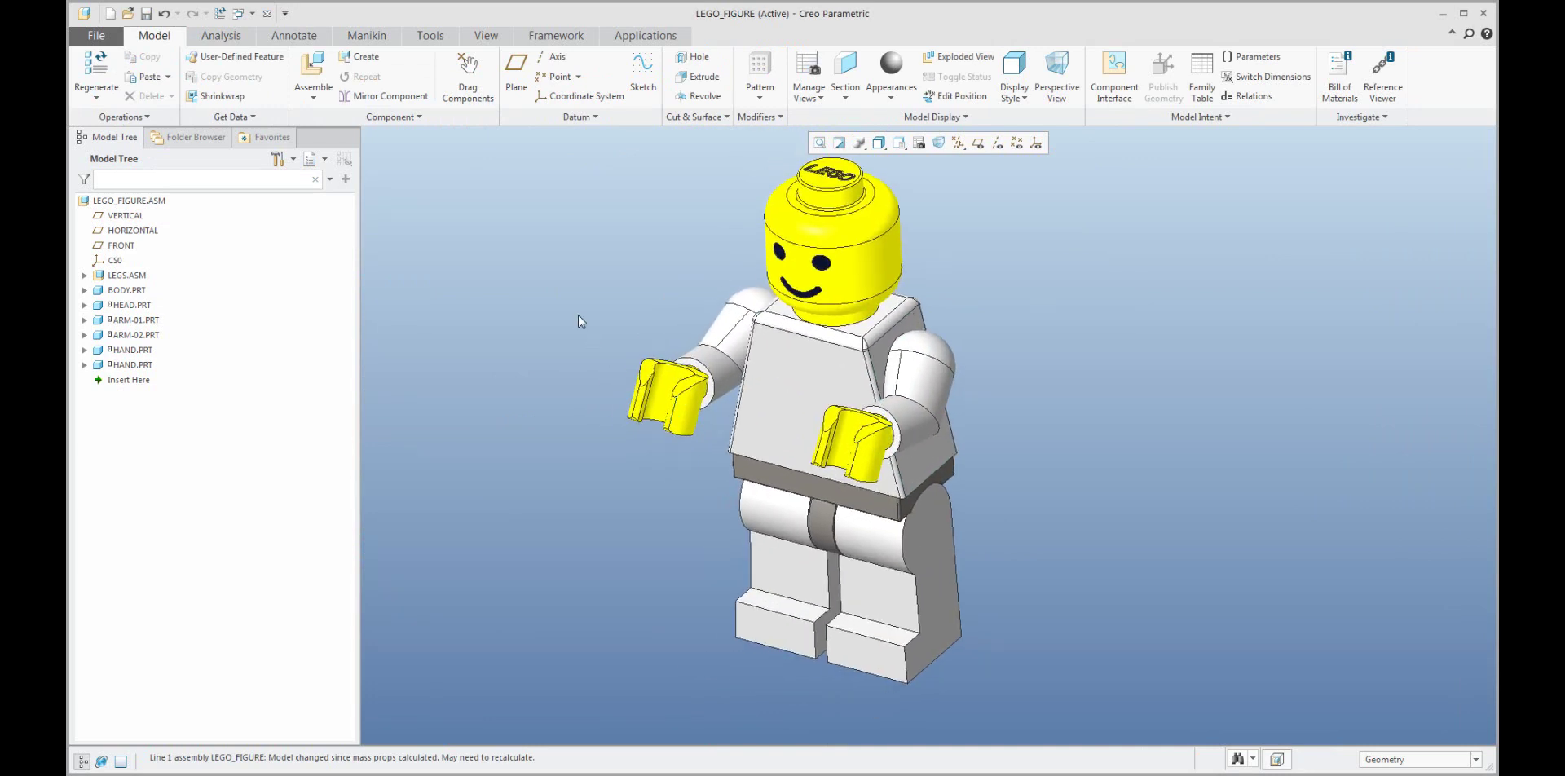
Reorder the first HAND.PRT in the assembly so it directly follows ARM-01.PRT.
{"action": "left_click_drag", "start_coordinate": [137, 350], "coordinate": [129, 329]}
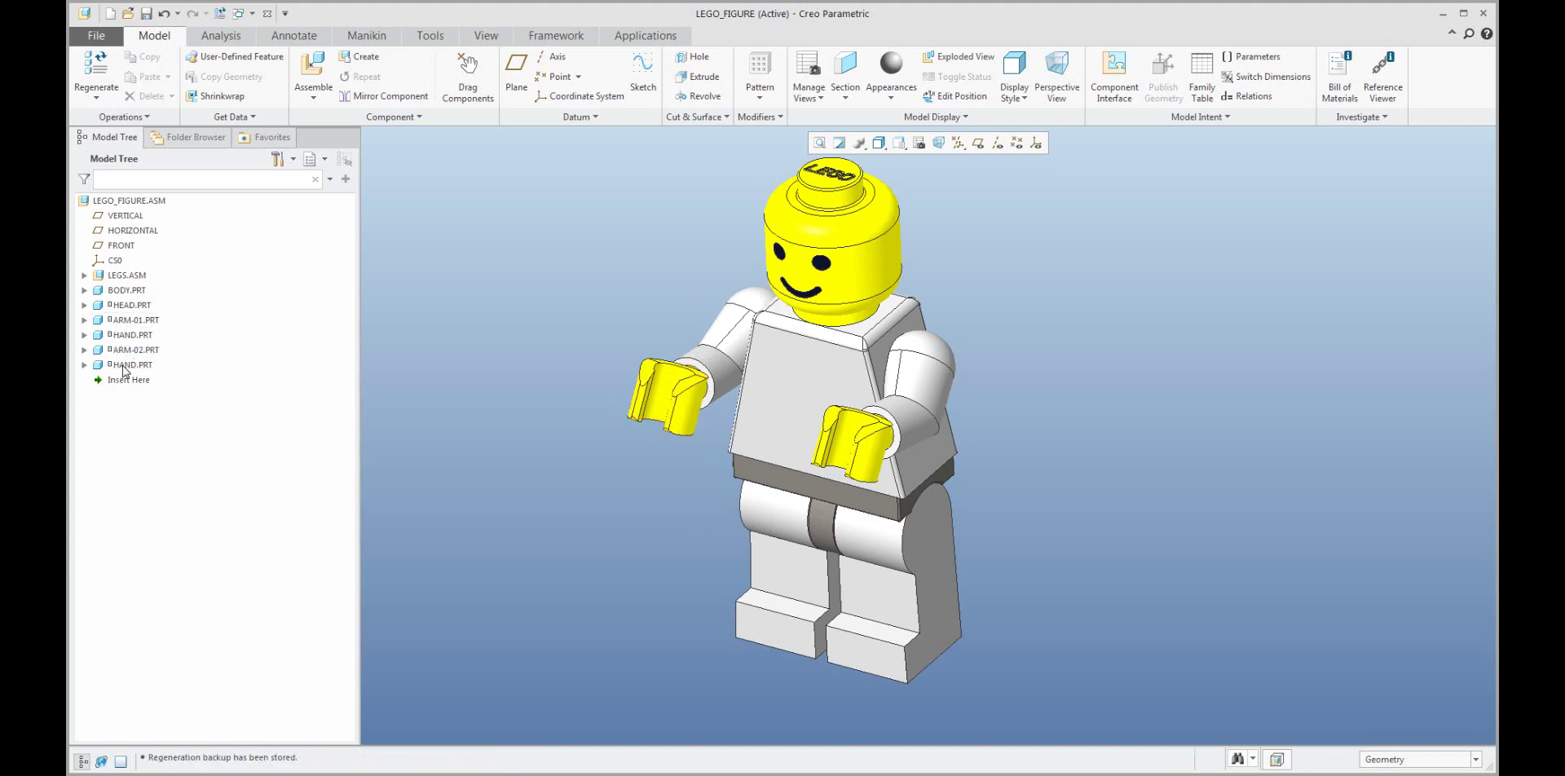
{"action": "left_click", "coordinate": [127, 323]}
{"action": "left_click", "coordinate": [129, 334], "text": "ctrl"}
{"action": "right_click", "coordinate": [129, 336]}
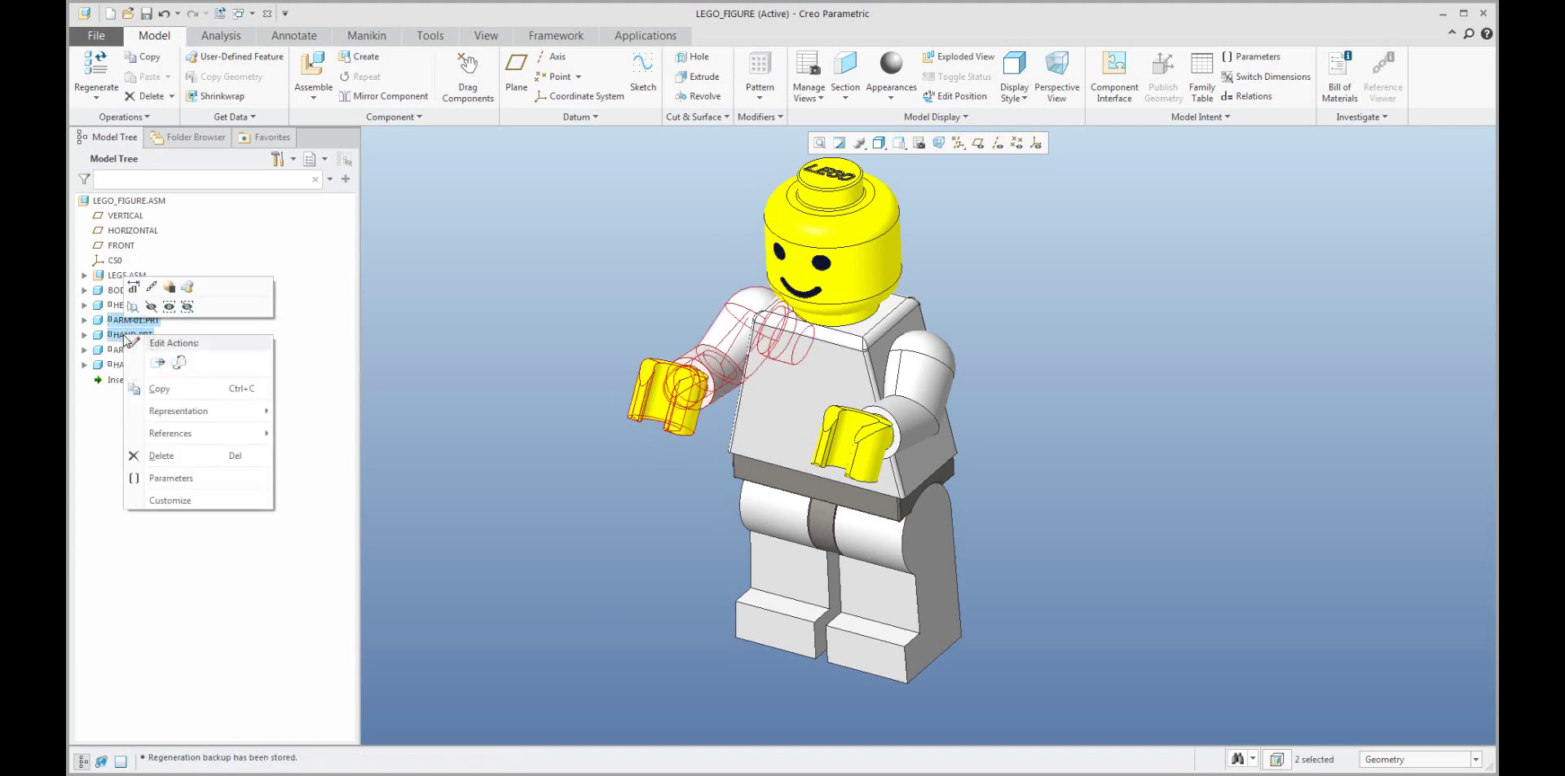
{"action": "left_click", "coordinate": [101, 395]}
{"action": "left_click", "coordinate": [488, 399]}
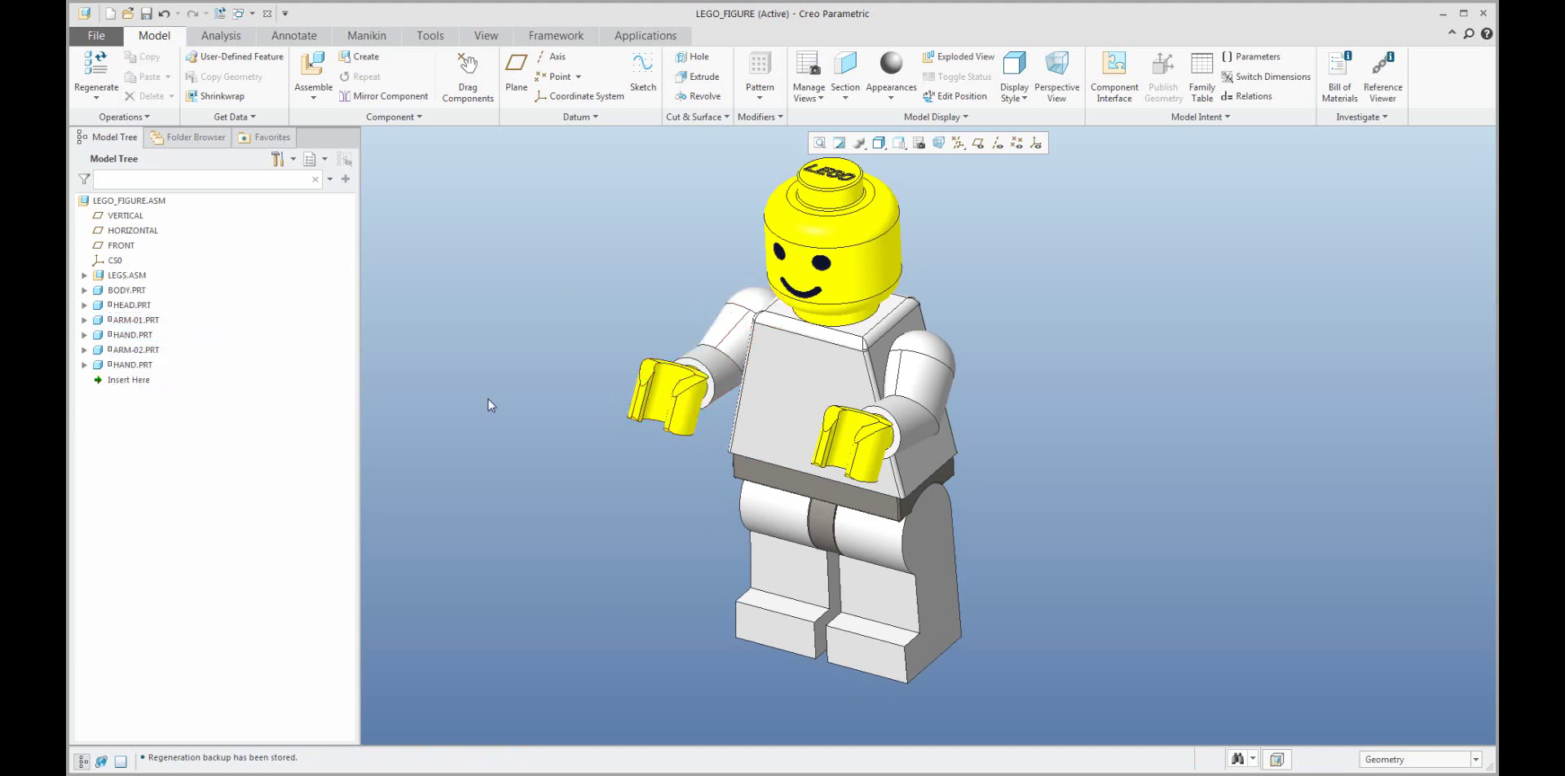
Rotate ARM-02's hand about its wrist joint with Drag Components and finish the movement.
{"action": "left_click", "coordinate": [468, 75]}
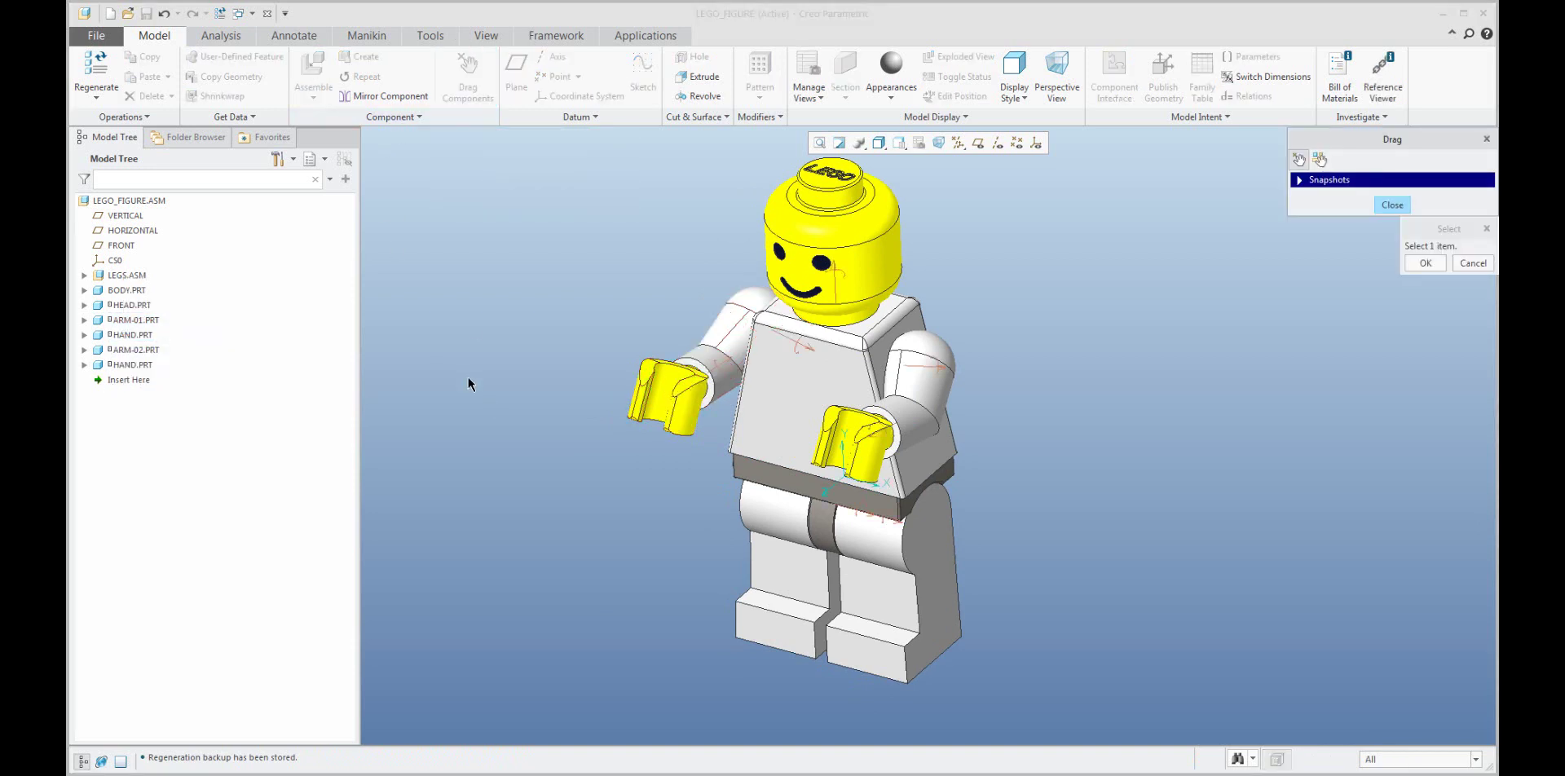
{"action": "left_click", "coordinate": [894, 425]}
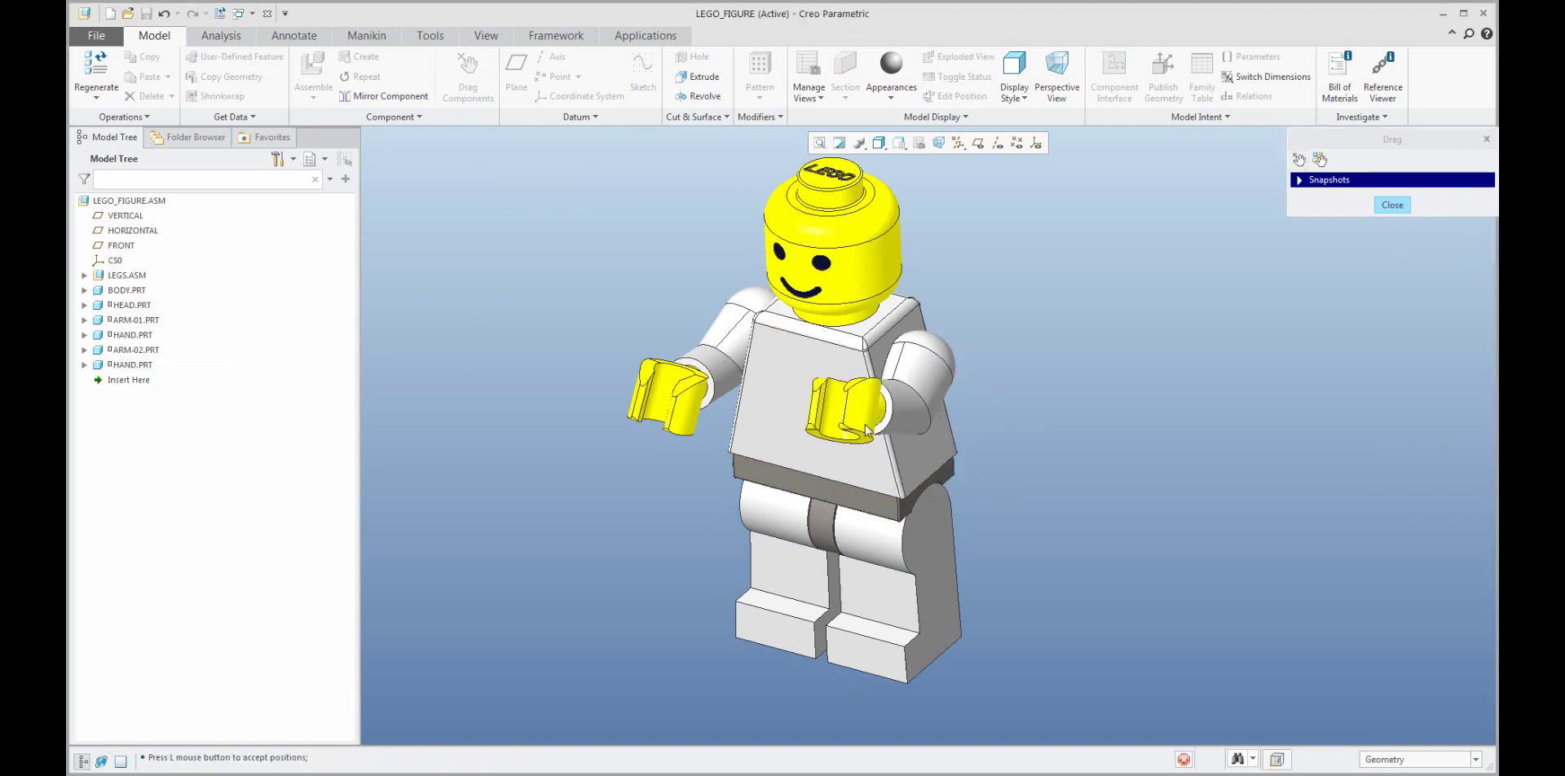
{"action": "left_click", "coordinate": [896, 438]}
{"action": "middle_click", "coordinate": [1019, 420]}
{"action": "middle_click_drag", "start_coordinate": [1016, 424], "coordinate": [941, 466]}
{"action": "scroll", "coordinate": [1043, 367], "scroll_direction": "up", "scroll_amount": 3}
{"action": "scroll", "coordinate": [941, 466], "scroll_direction": "up", "scroll_amount": 1}
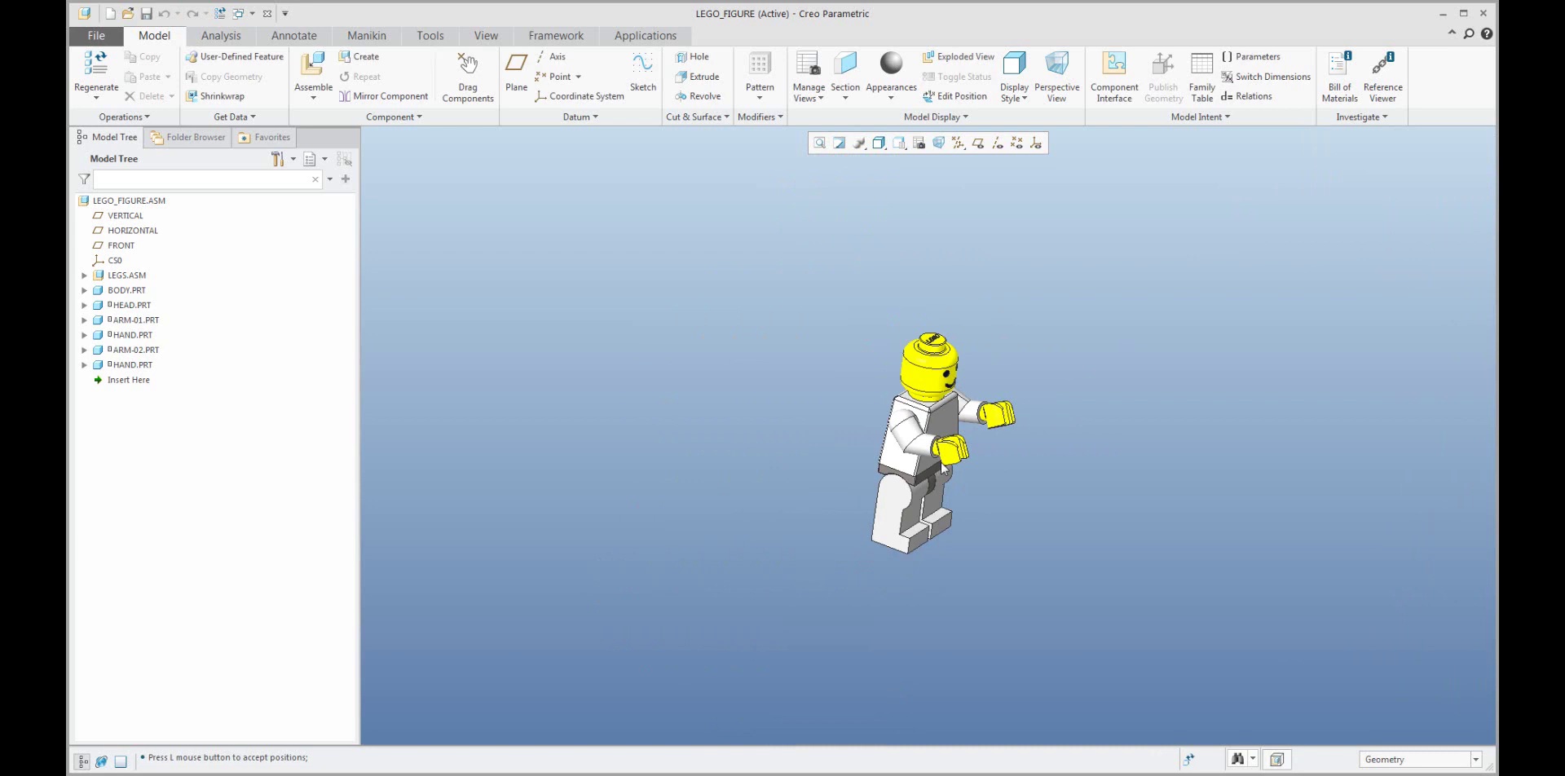
Add a motion axis position constraint to ARM-01's shoulder joint in the Drag Components tool.
{"action": "scroll", "coordinate": [943, 469], "scroll_direction": "down", "scroll_amount": 4}
{"action": "left_click", "coordinate": [468, 96]}
{"action": "left_click", "coordinate": [1320, 159]}
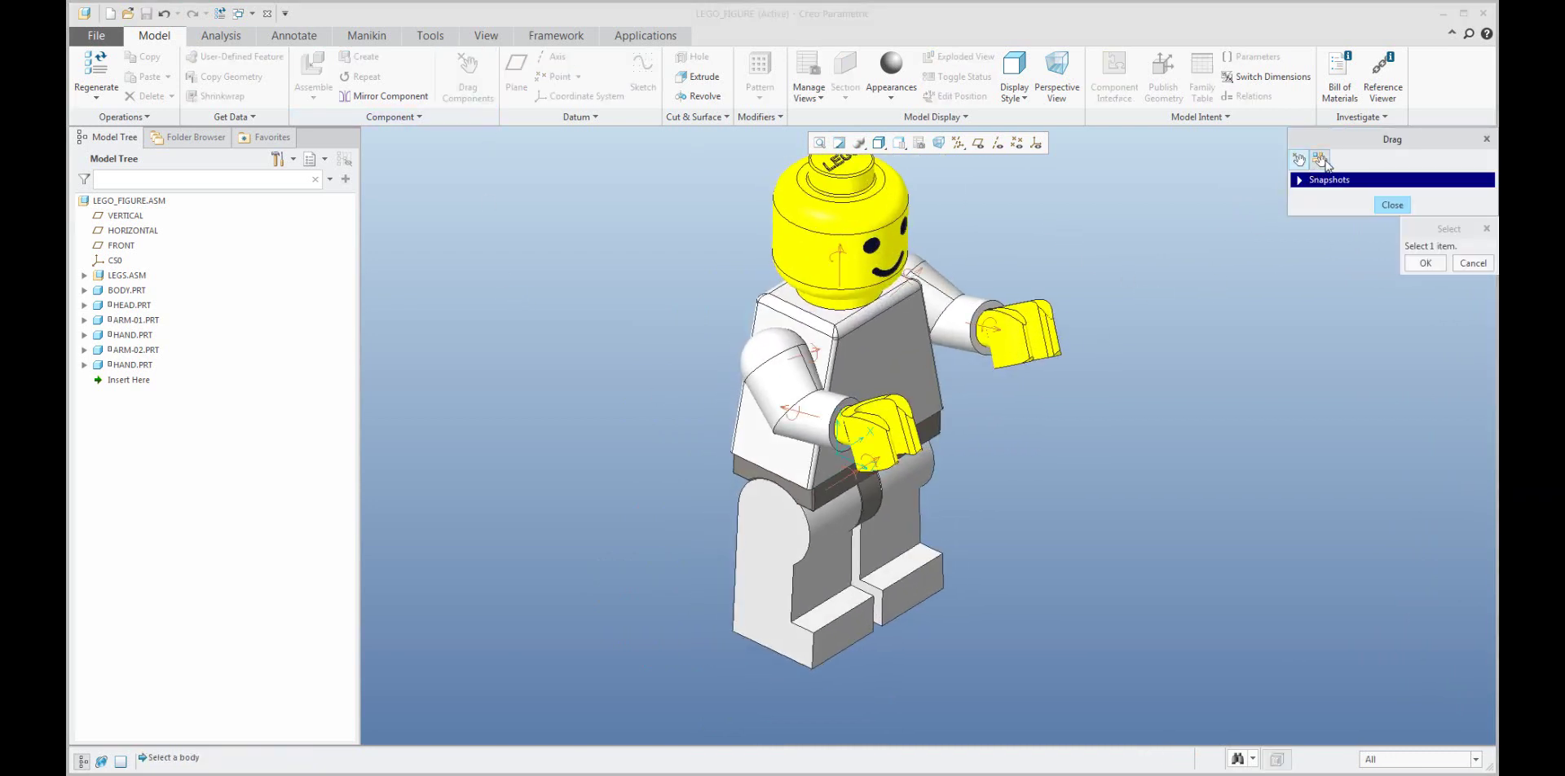
{"action": "left_click", "coordinate": [825, 409]}
{"action": "left_click", "coordinate": [1300, 179]}
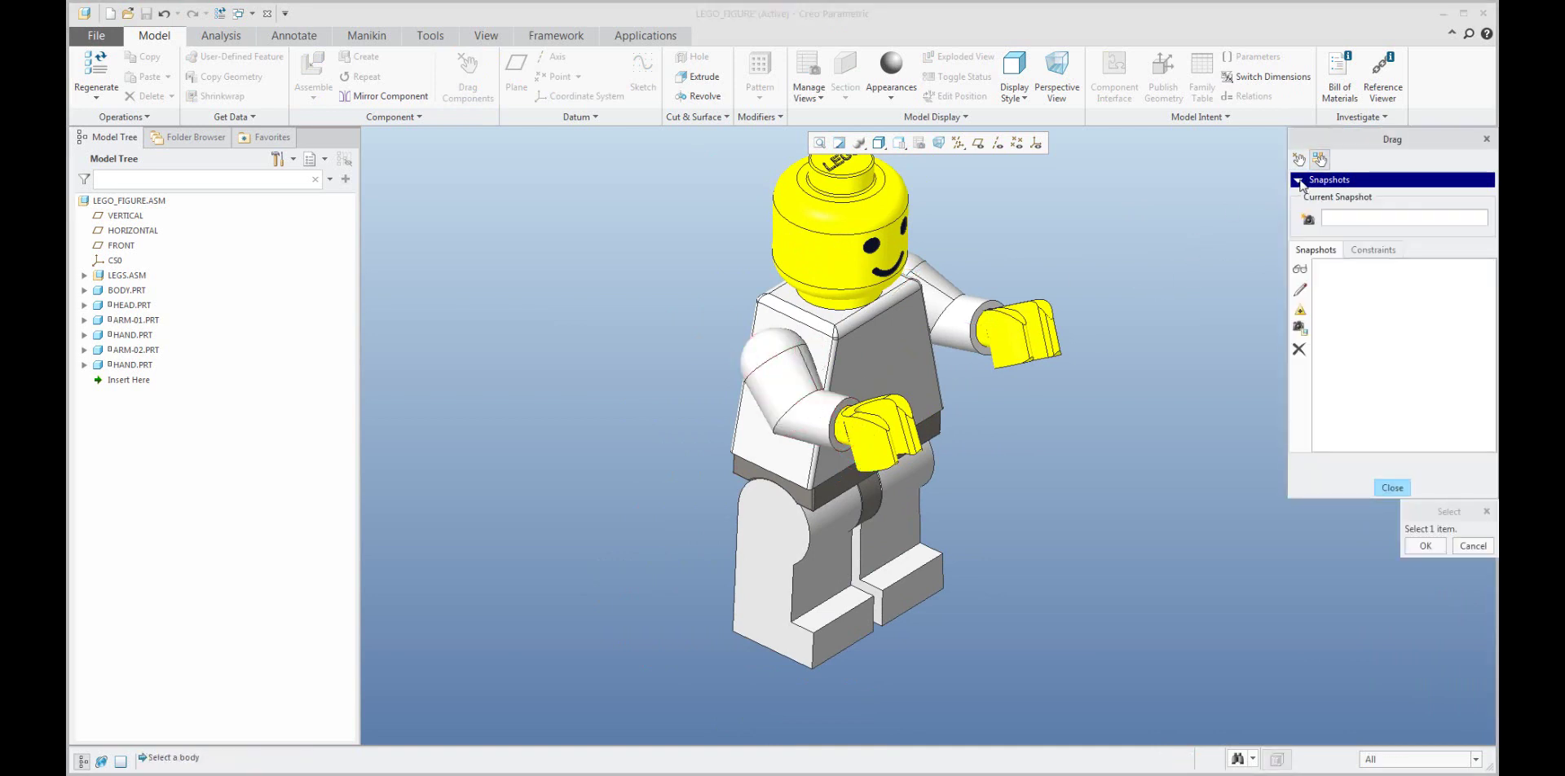
{"action": "left_click", "coordinate": [1376, 252]}
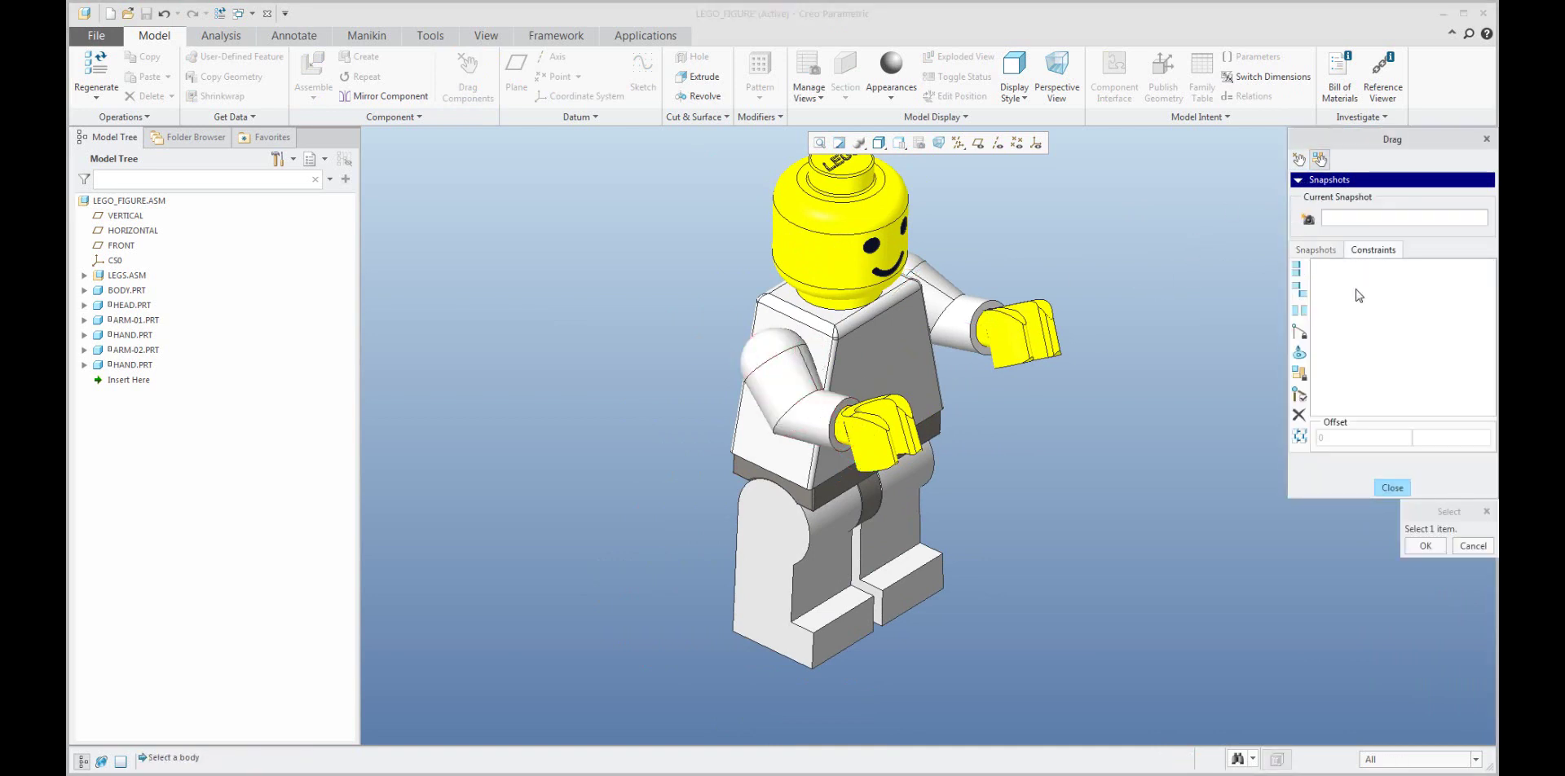
{"action": "left_click", "coordinate": [1299, 332]}
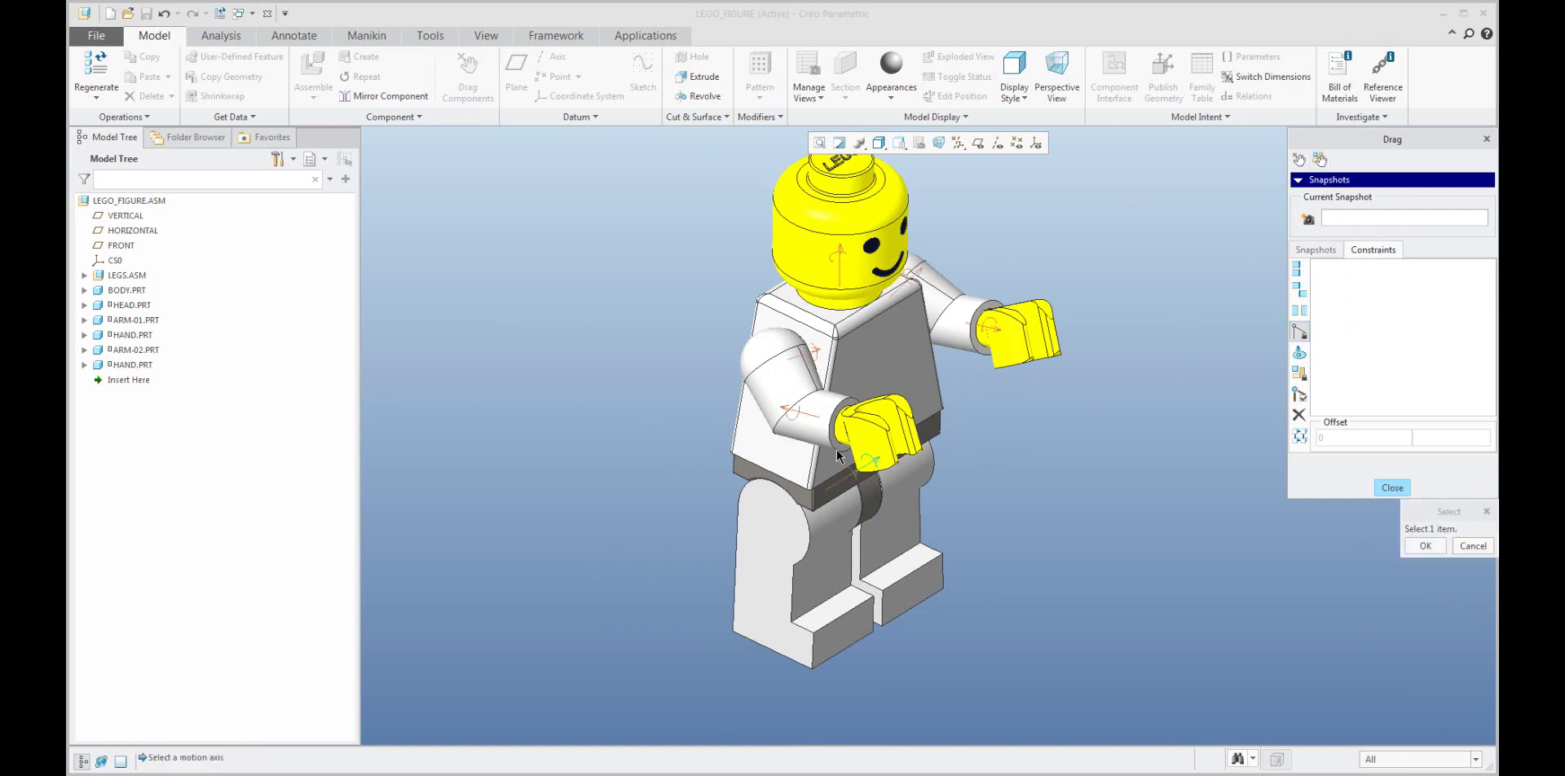
{"action": "left_click", "coordinate": [816, 356]}
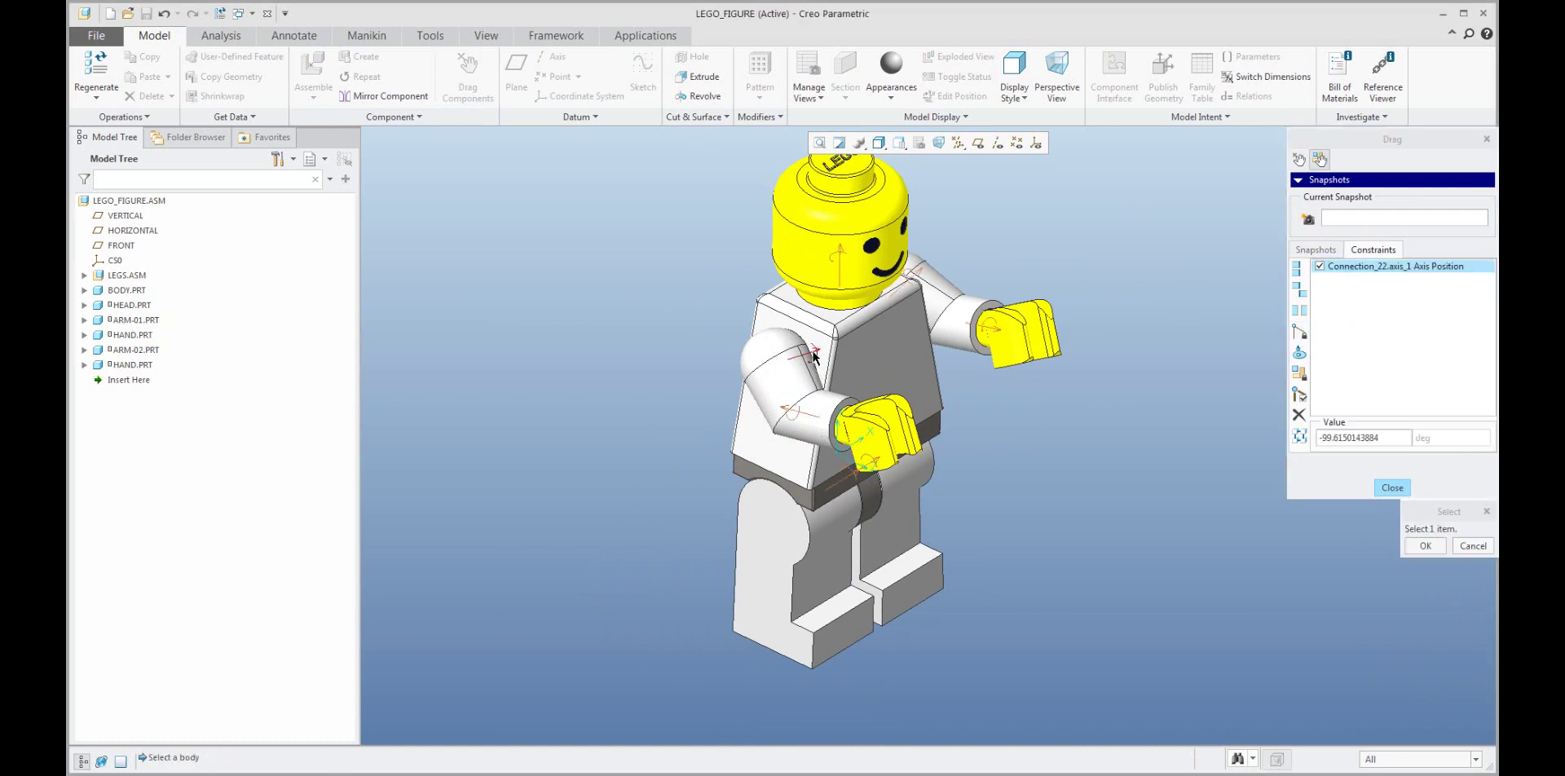
Try a shoulder axis position of -85 degrees, and finally set it to -30 degrees.
{"action": "double_click", "coordinate": [1380, 441]}
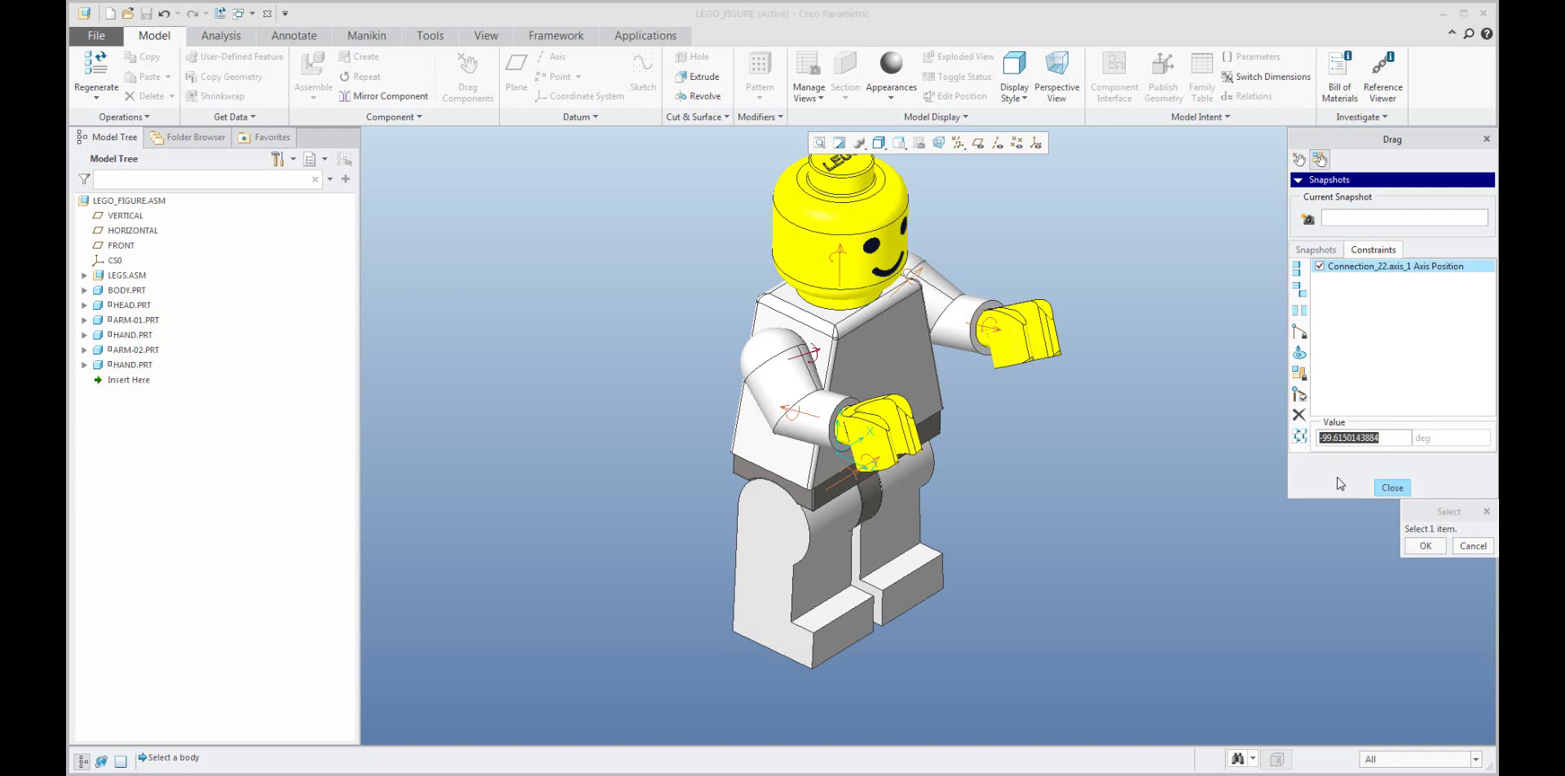
{"action": "type", "text": "-85"}
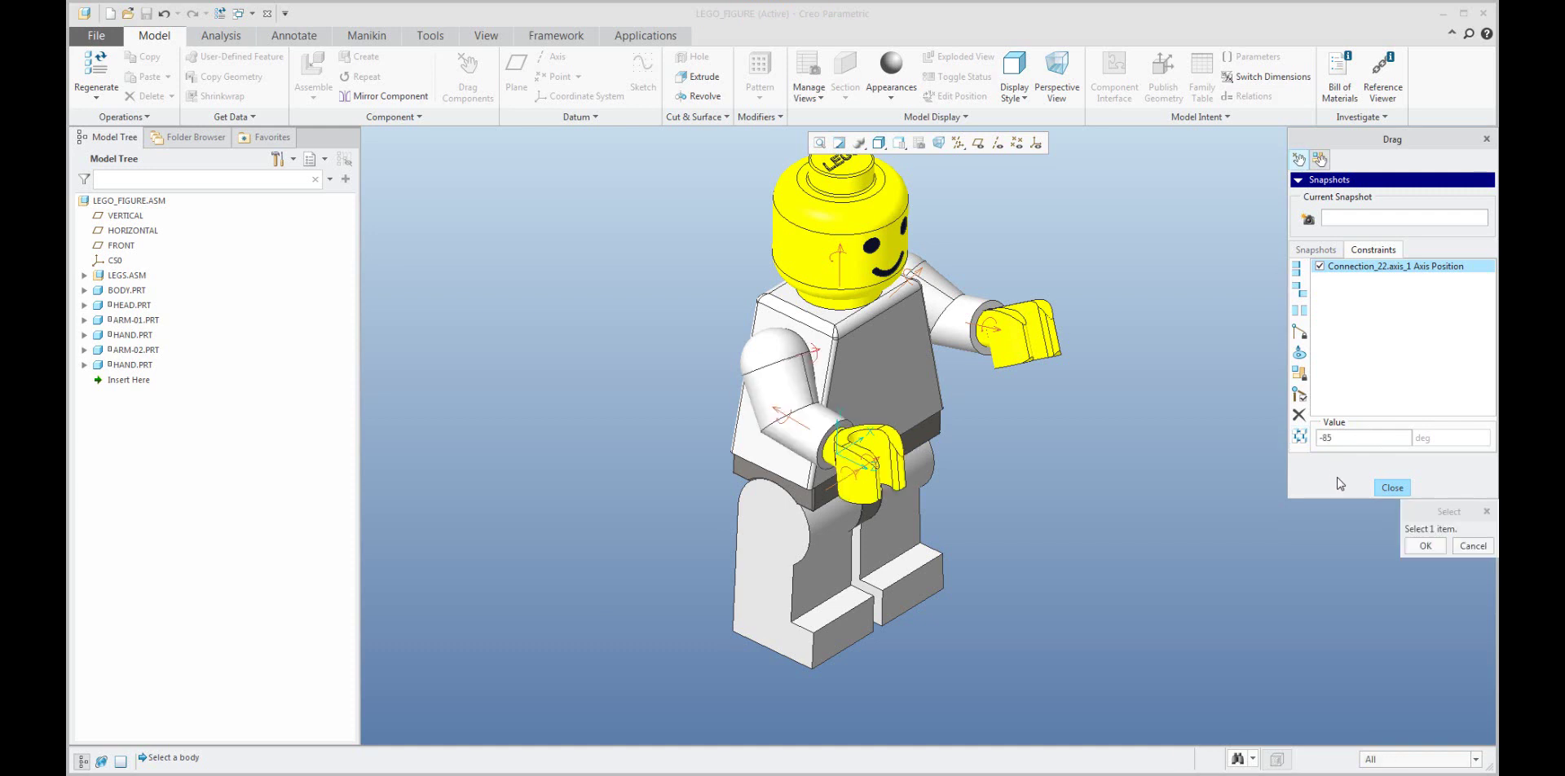
{"action": "left_click_drag", "start_coordinate": [1337, 438], "coordinate": [1284, 438]}
{"action": "type", "text": "-30"}
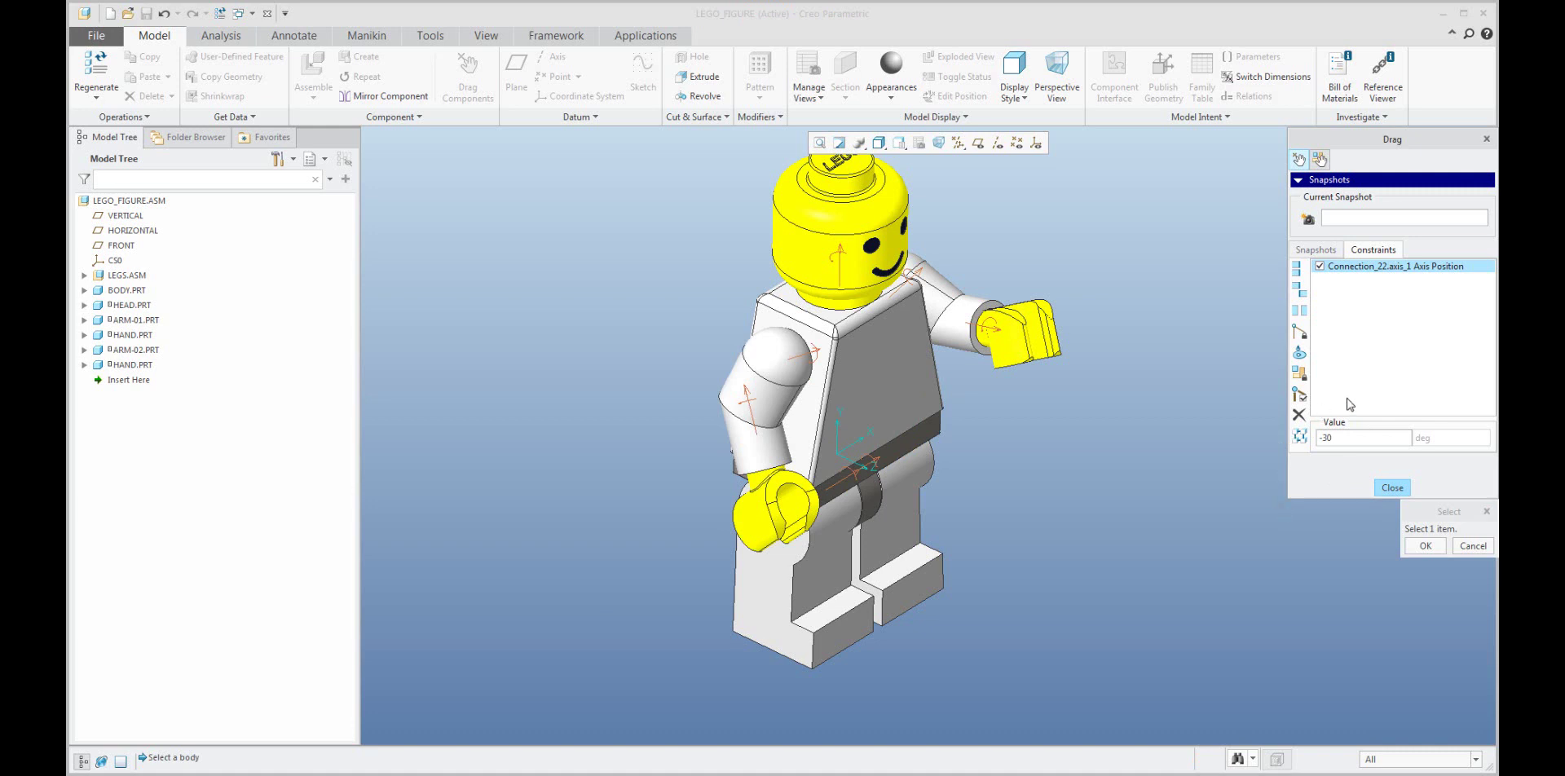
Add a motion axis position constraint to the wrist joint of ARM-01's hand and set it to 0 degrees.
{"action": "left_click", "coordinate": [1298, 333]}
{"action": "scroll", "coordinate": [778, 479], "scroll_direction": "down", "scroll_amount": 3}
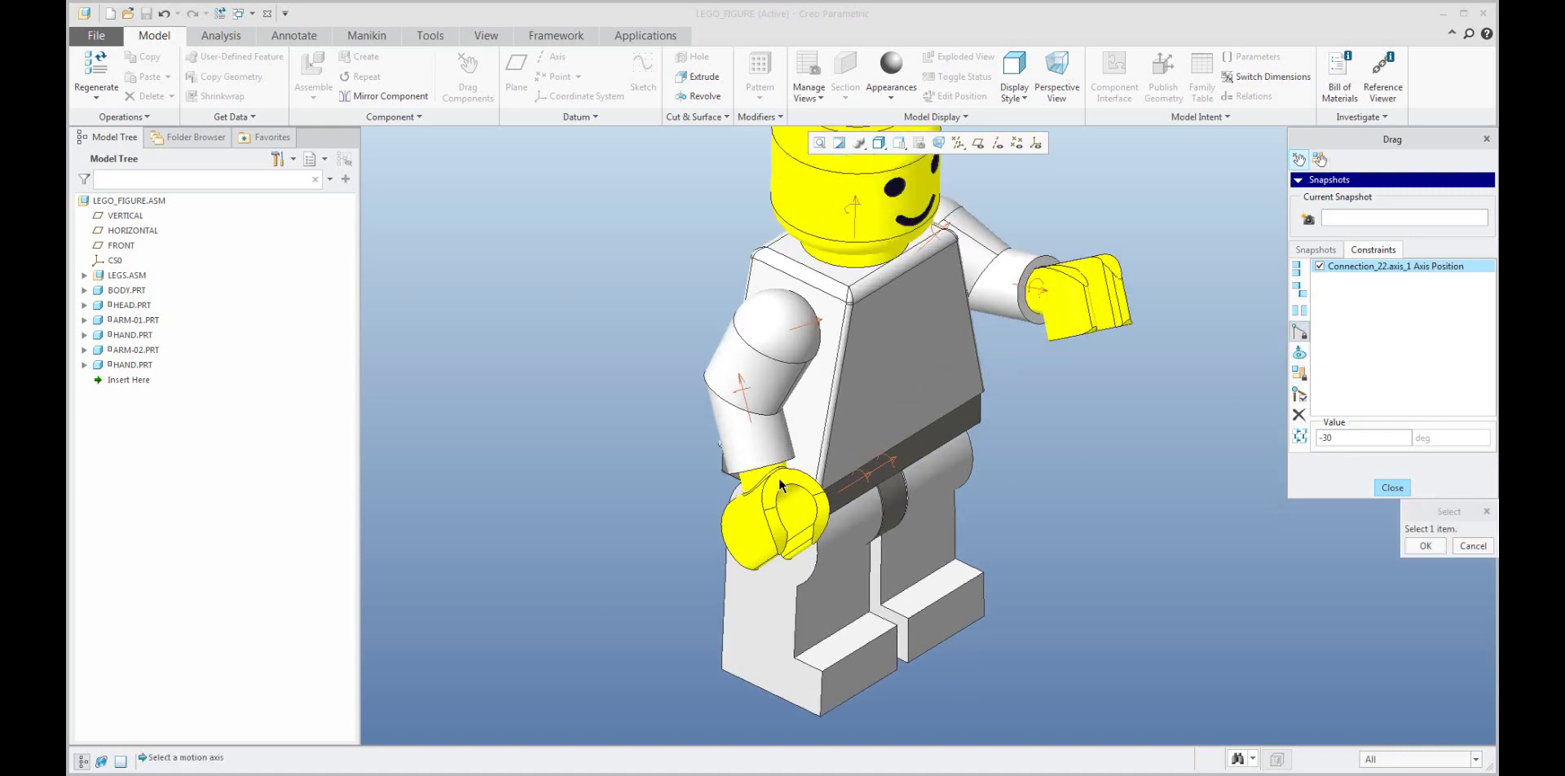
{"action": "left_click", "coordinate": [738, 393]}
{"action": "double_click", "coordinate": [1381, 438]}
{"action": "type", "text": "0"}
{"action": "key", "text": "Return"}
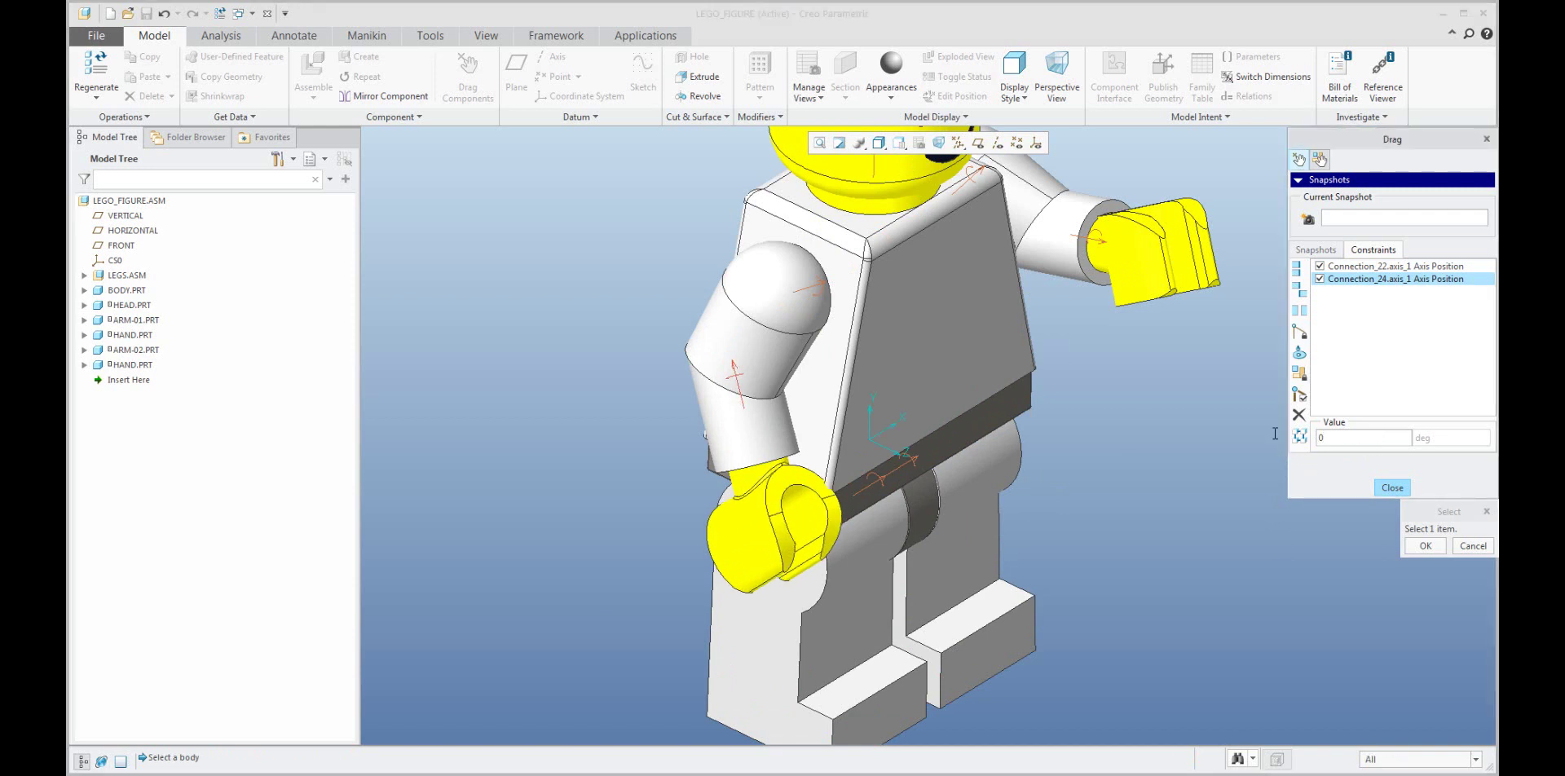
Try a wrist axis position of 180 degrees and return it to 0 degrees.
{"action": "type", "text": "180"}
{"action": "key", "text": "Return"}
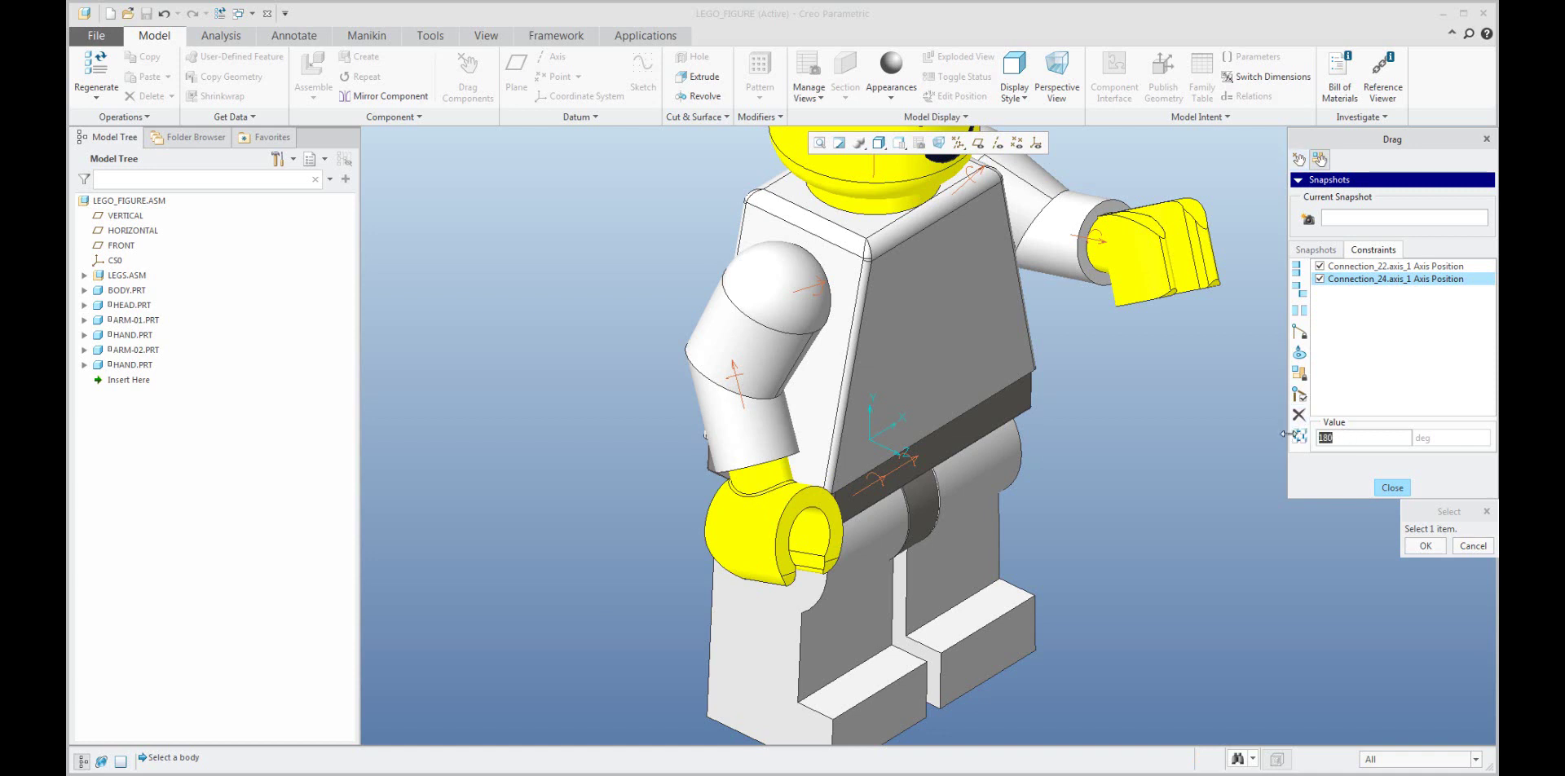
{"action": "type", "text": "0"}
{"action": "key", "text": "Return"}
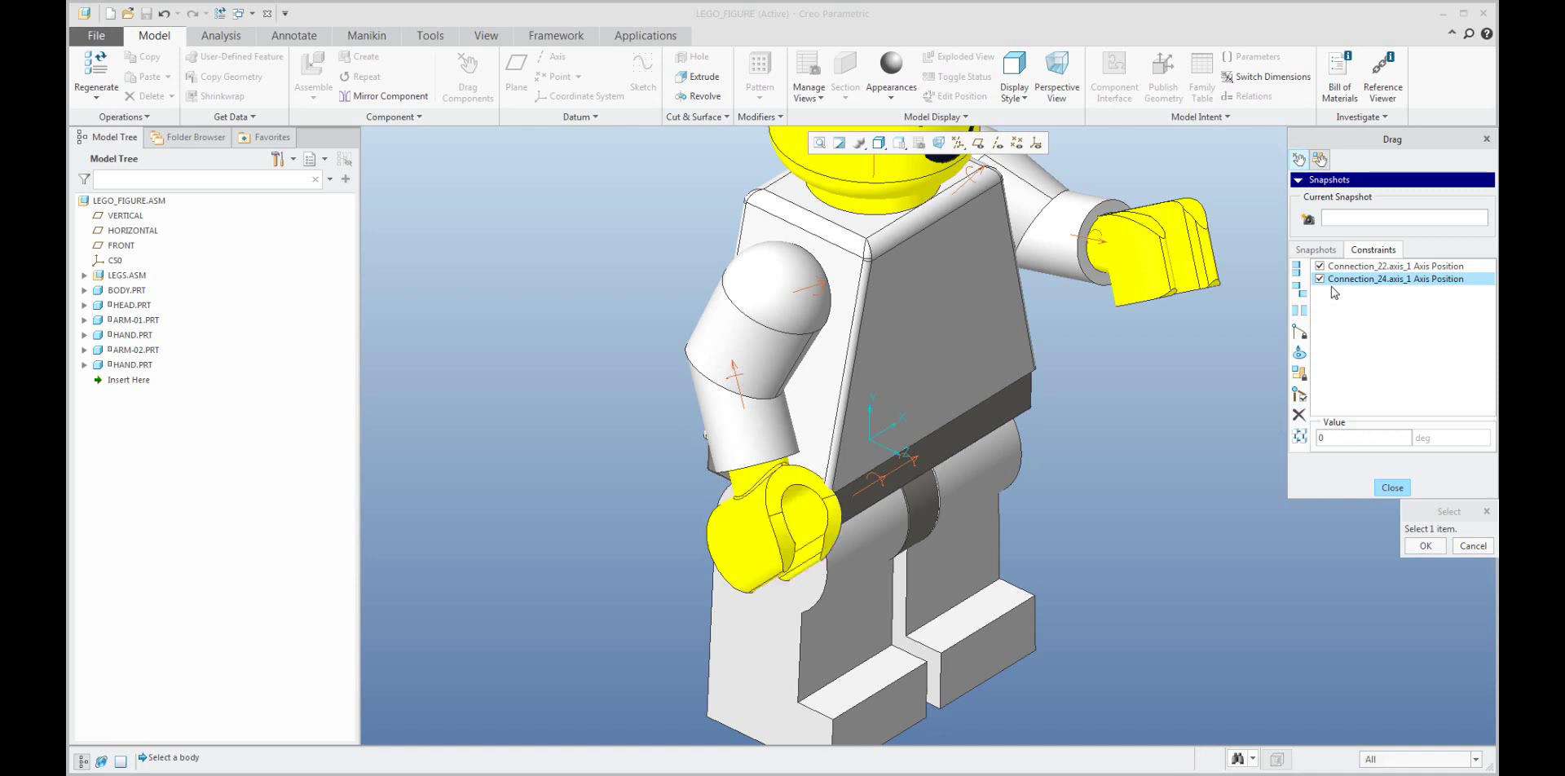
Save the constrained pose as a snapshot and finish dragging components.
{"action": "left_click", "coordinate": [1307, 218]}
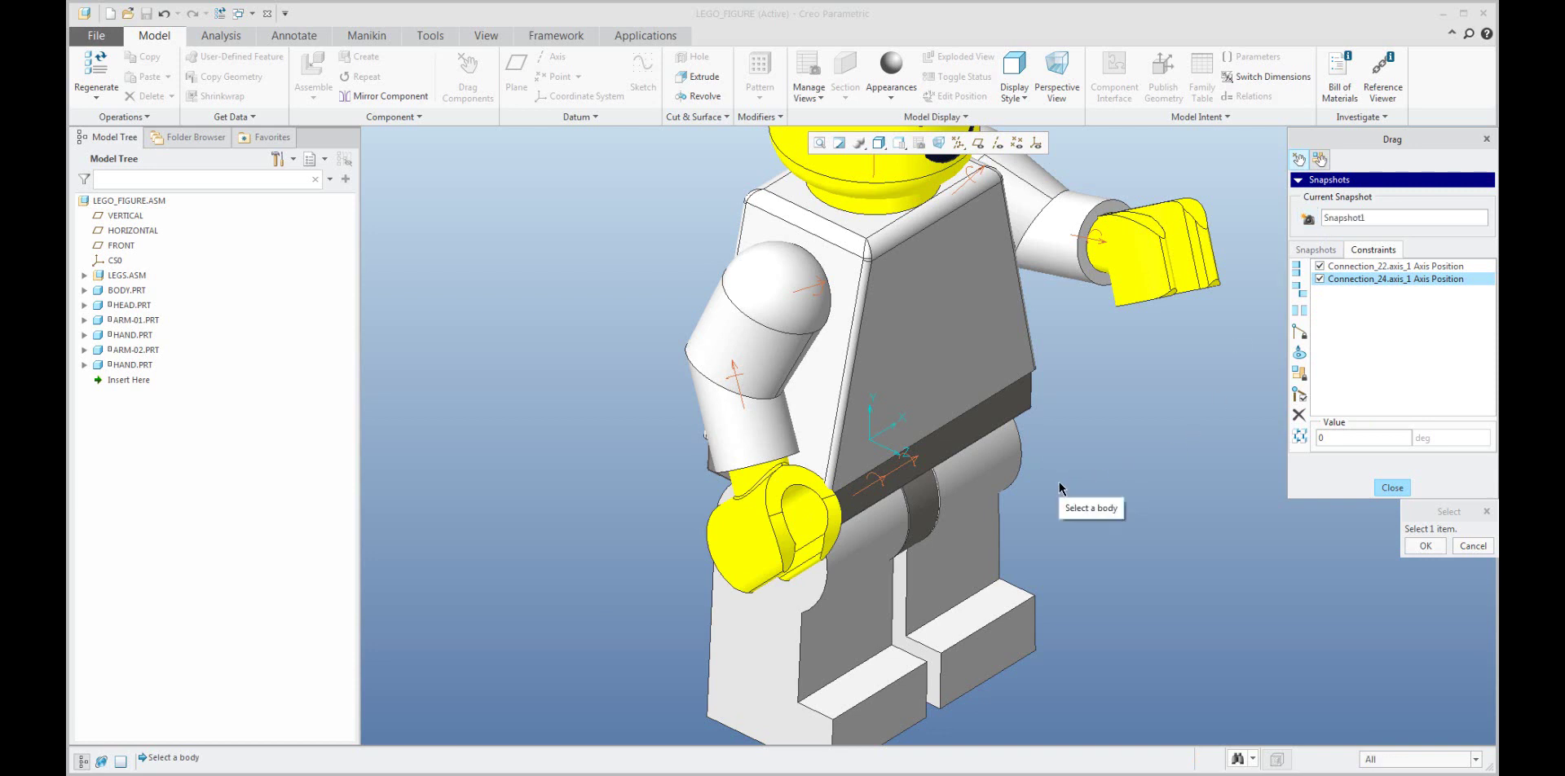
{"action": "scroll", "coordinate": [1056, 486], "scroll_direction": "down", "scroll_amount": 4}
{"action": "middle_click_drag", "start_coordinate": [1057, 486], "coordinate": [958, 480], "text": "shift"}
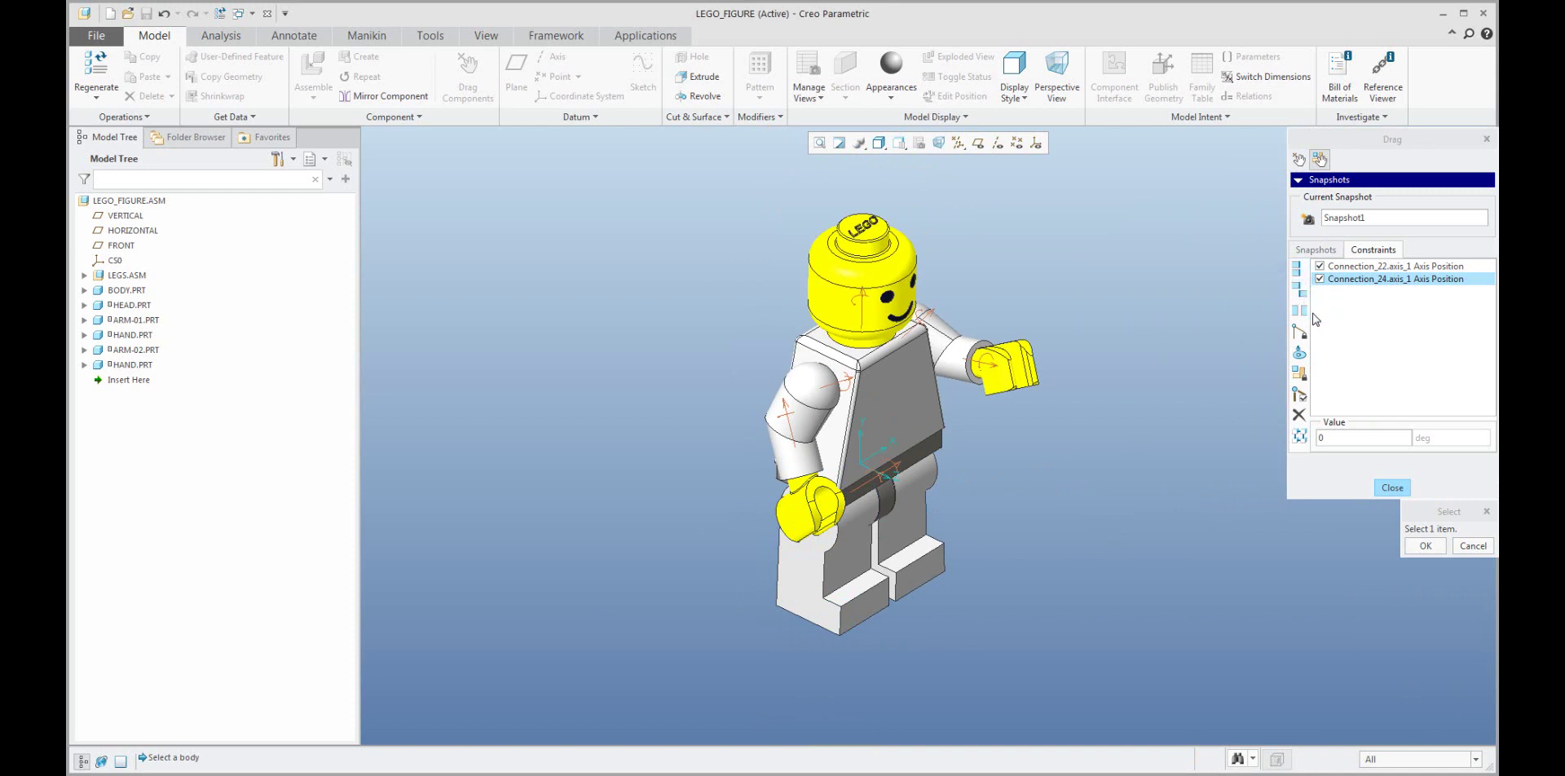
{"action": "left_click", "coordinate": [1392, 488]}
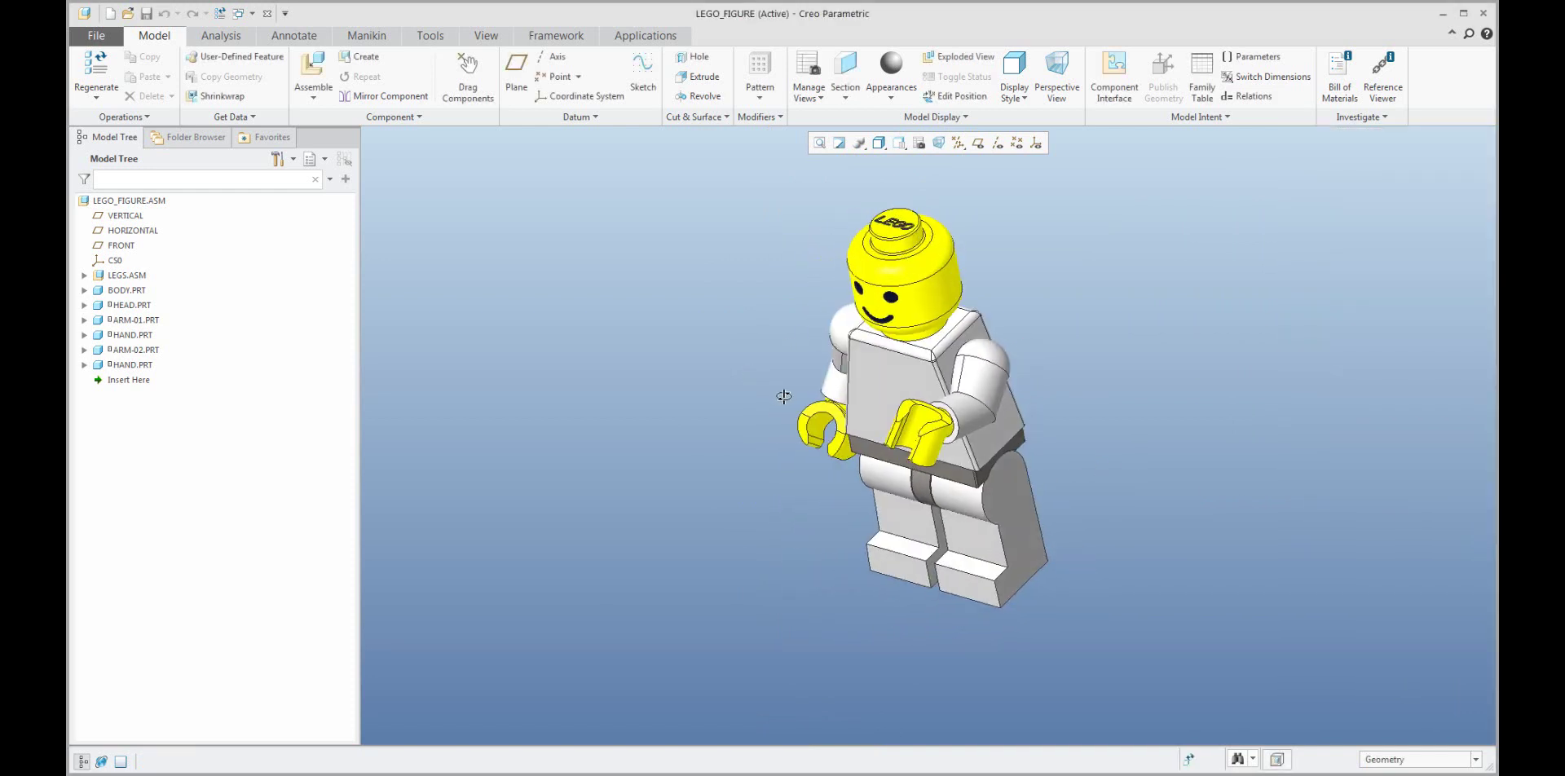
Move ARM-02, its hand and the legs freely into a walking pose and save it as a second snapshot.
{"action": "left_click", "coordinate": [470, 74]}
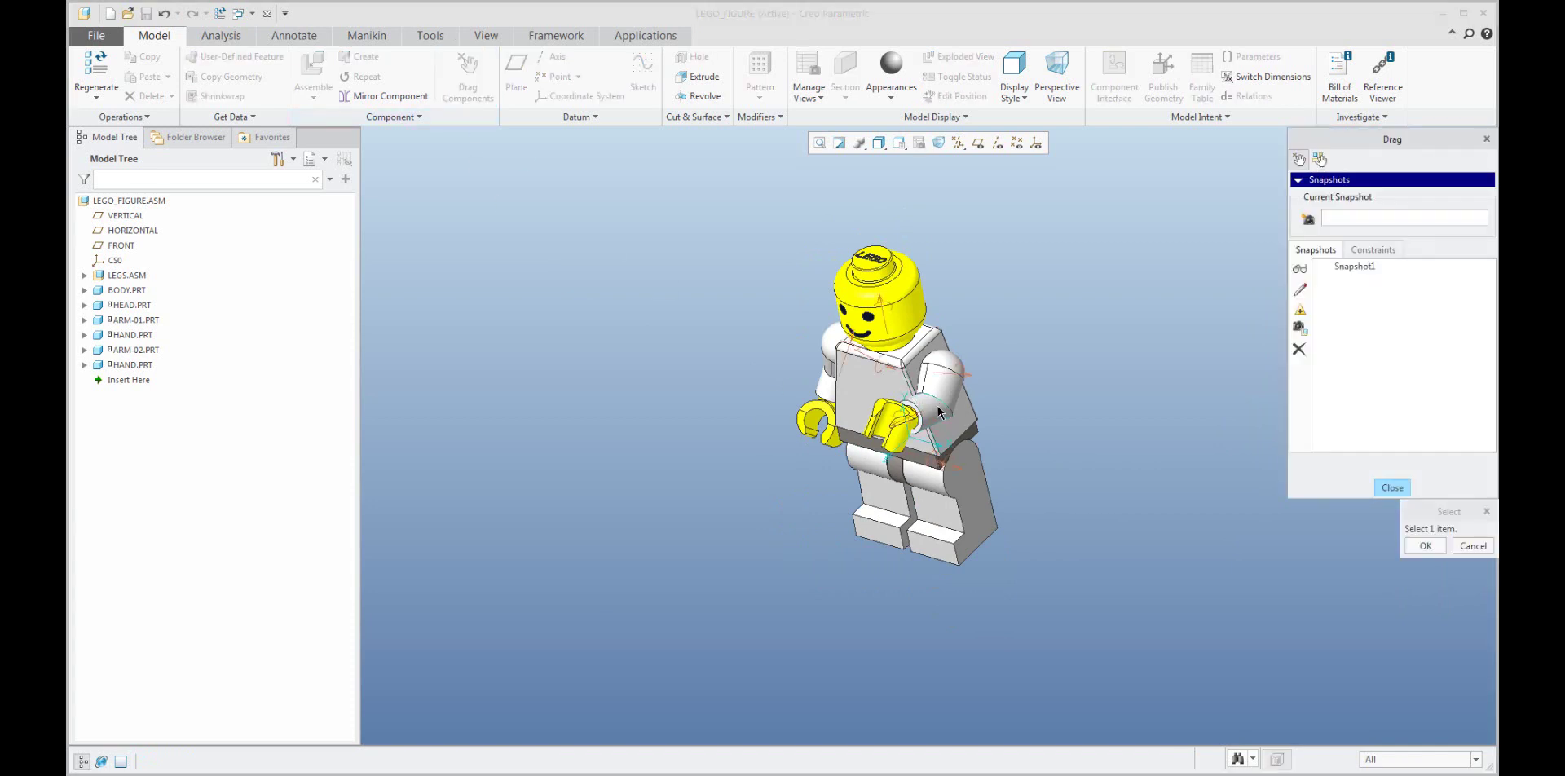
{"action": "left_click", "coordinate": [951, 410]}
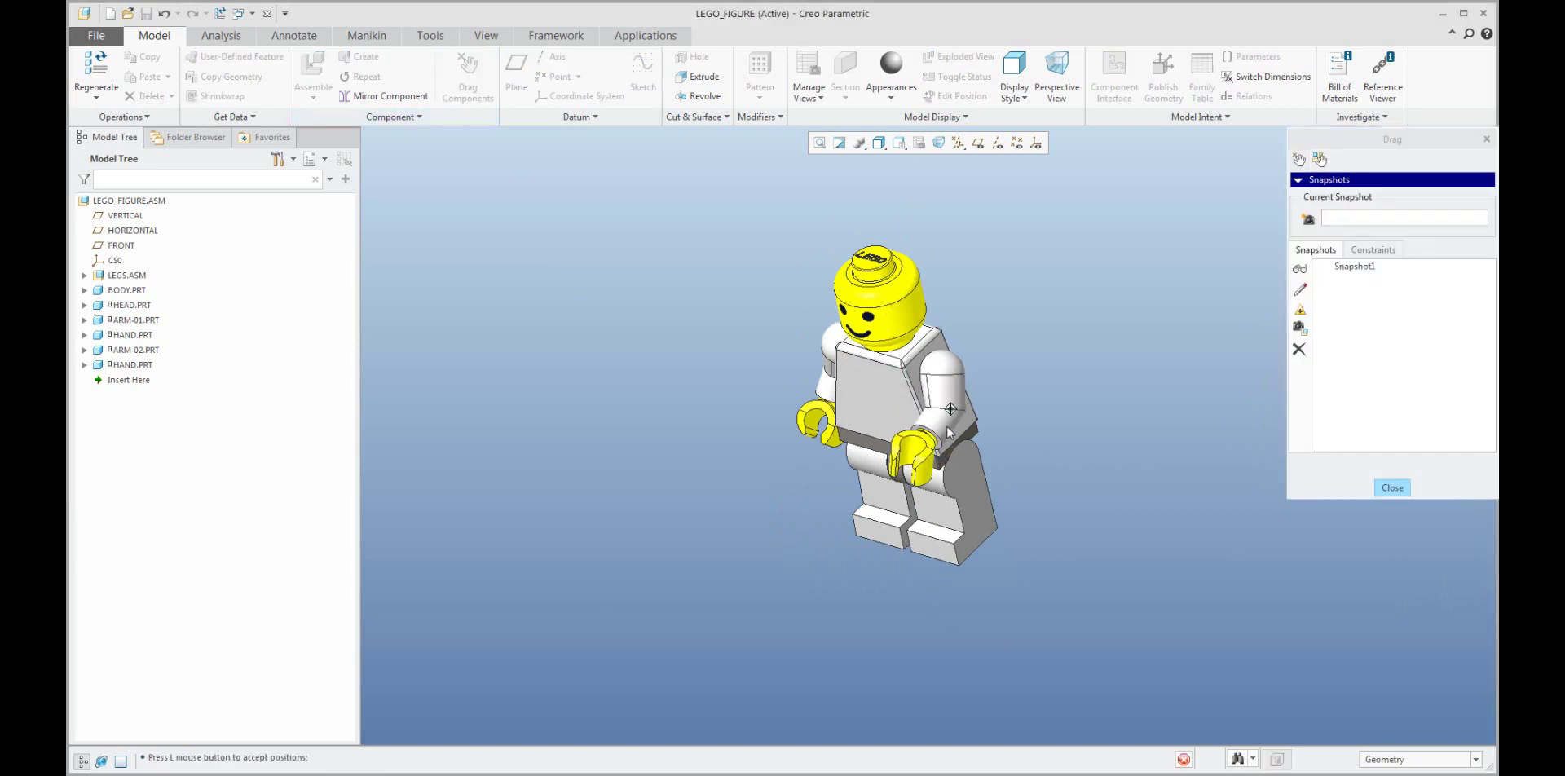
{"action": "left_click", "coordinate": [896, 469]}
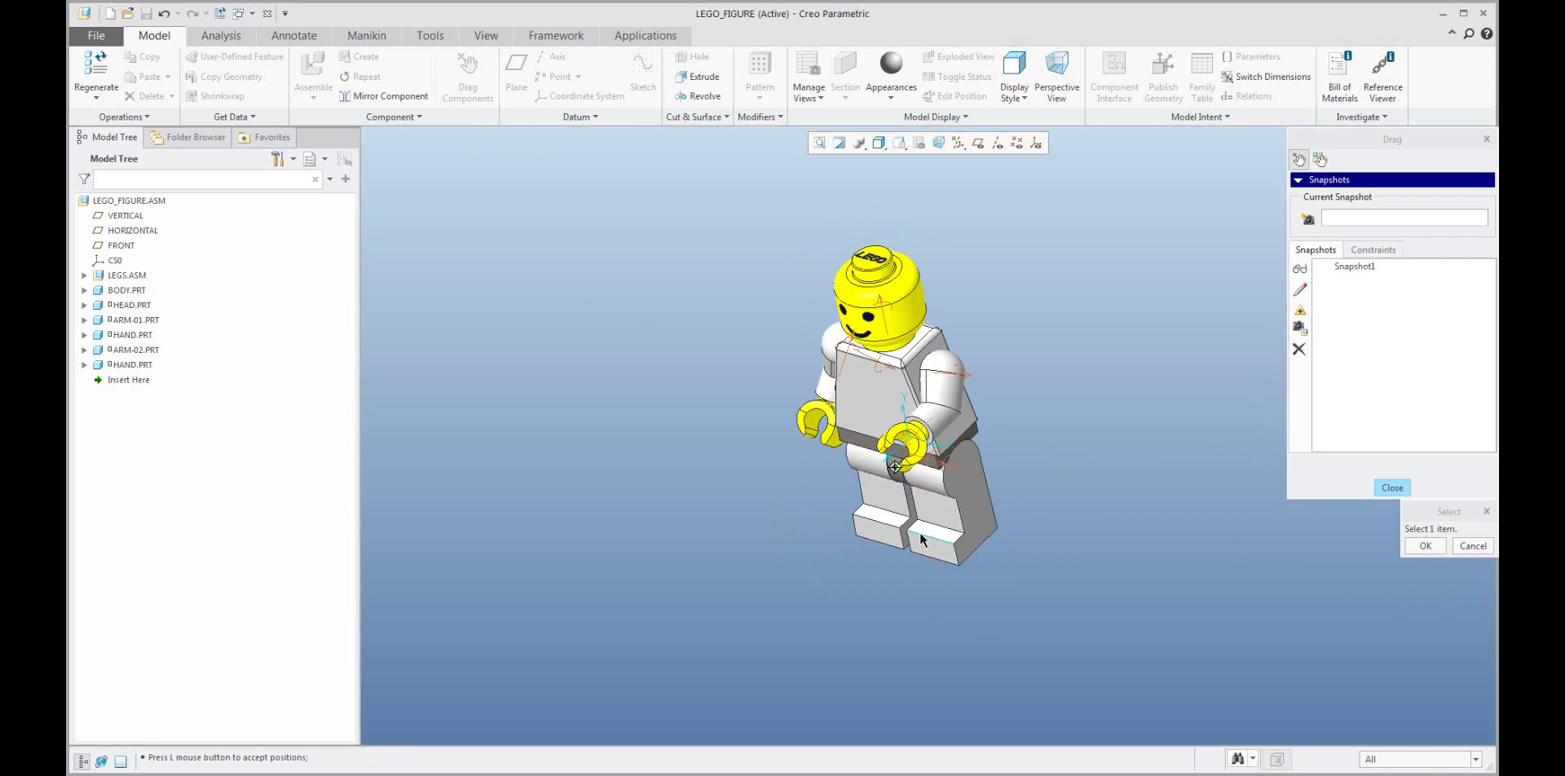
{"action": "left_click", "coordinate": [893, 520]}
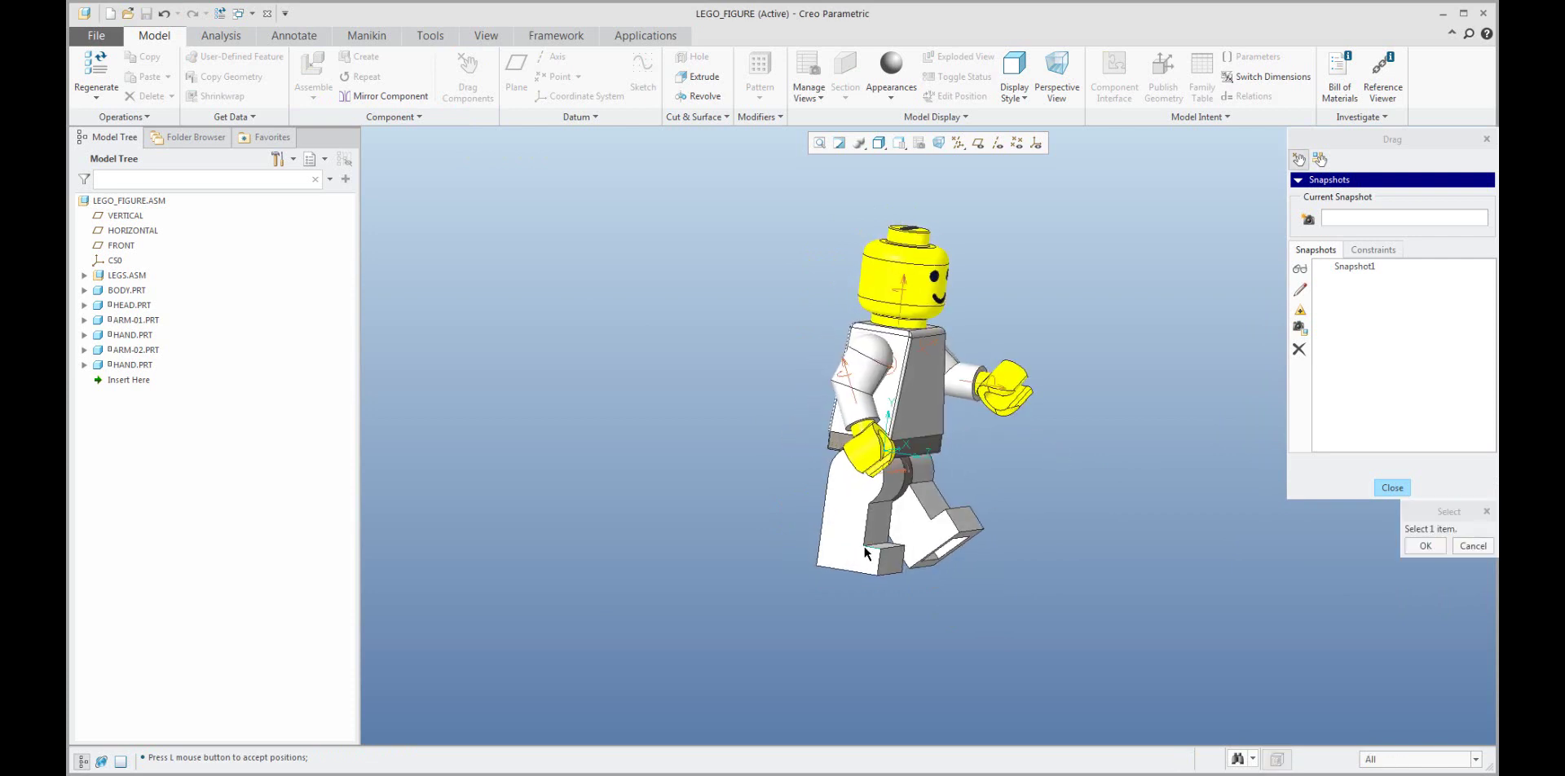
{"action": "left_click", "coordinate": [825, 537]}
{"action": "middle_click_drag", "start_coordinate": [825, 537], "coordinate": [772, 450]}
{"action": "scroll", "coordinate": [772, 451], "scroll_direction": "up", "scroll_amount": 1}
{"action": "left_click", "coordinate": [1303, 220]}
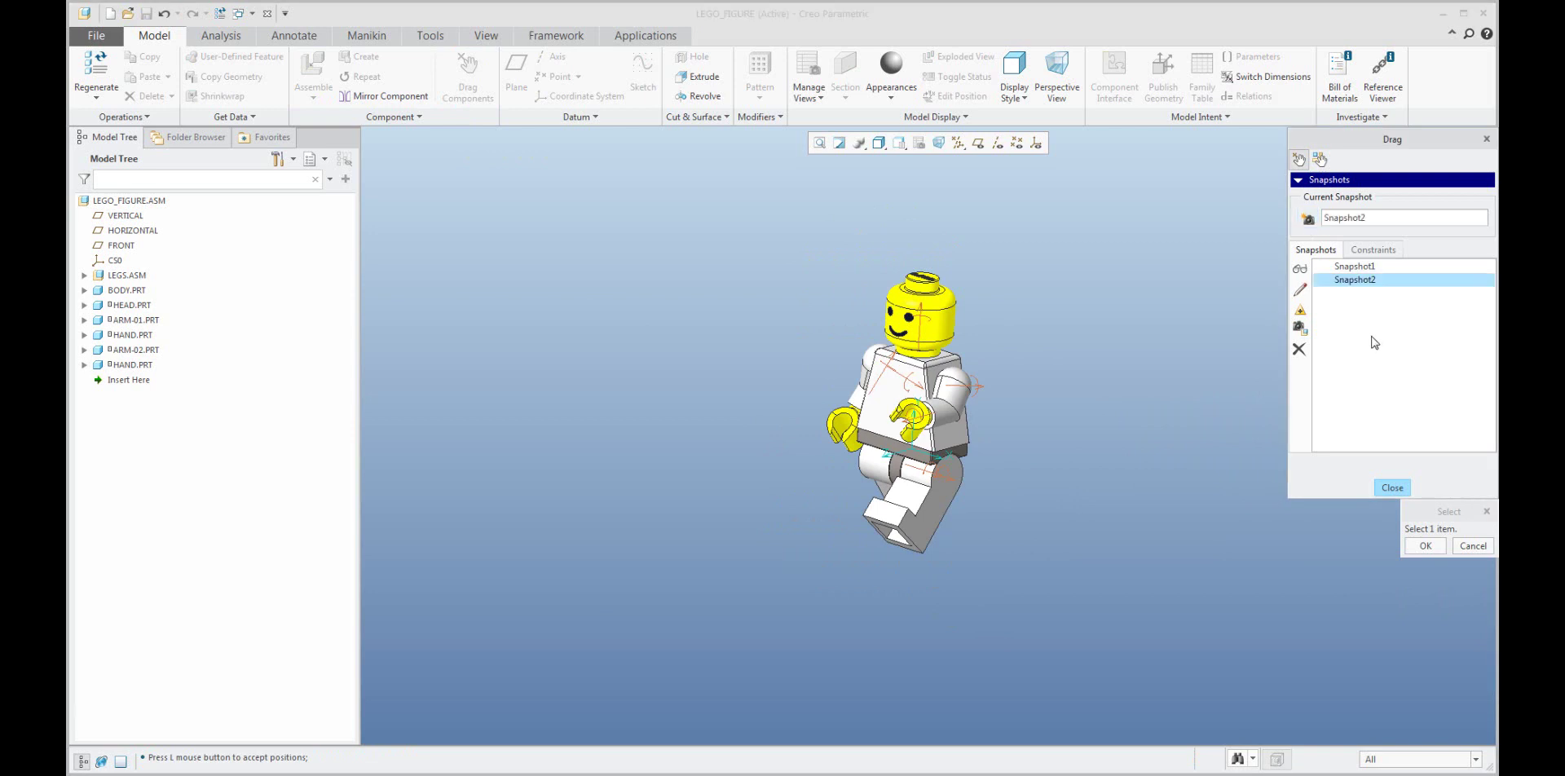
Rename Snapshot1 to "defined" and Snapshot2 to "manual".
{"action": "left_click", "coordinate": [1354, 267]}
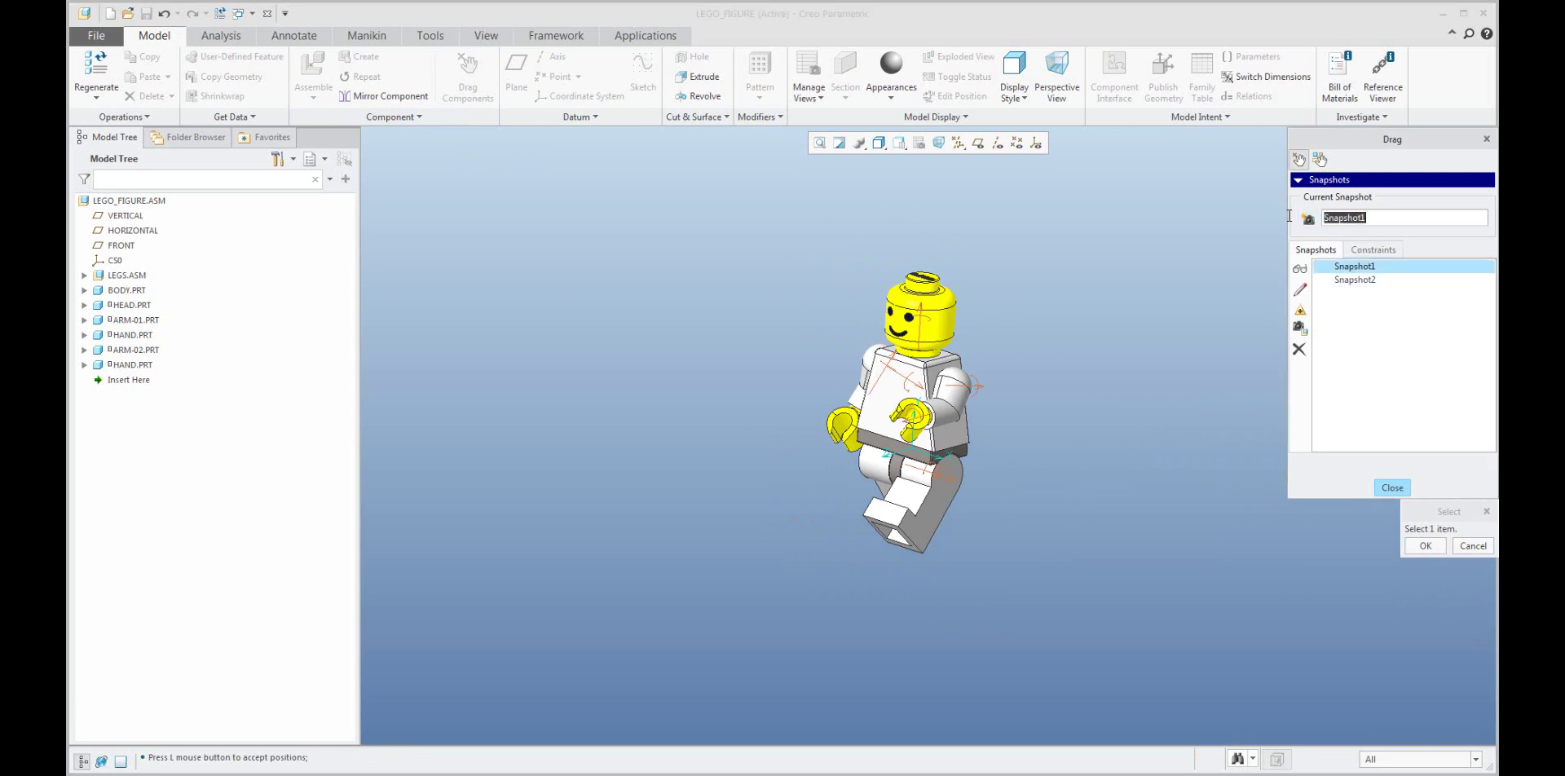
{"action": "type", "text": "defined"}
{"action": "key", "text": "Return"}
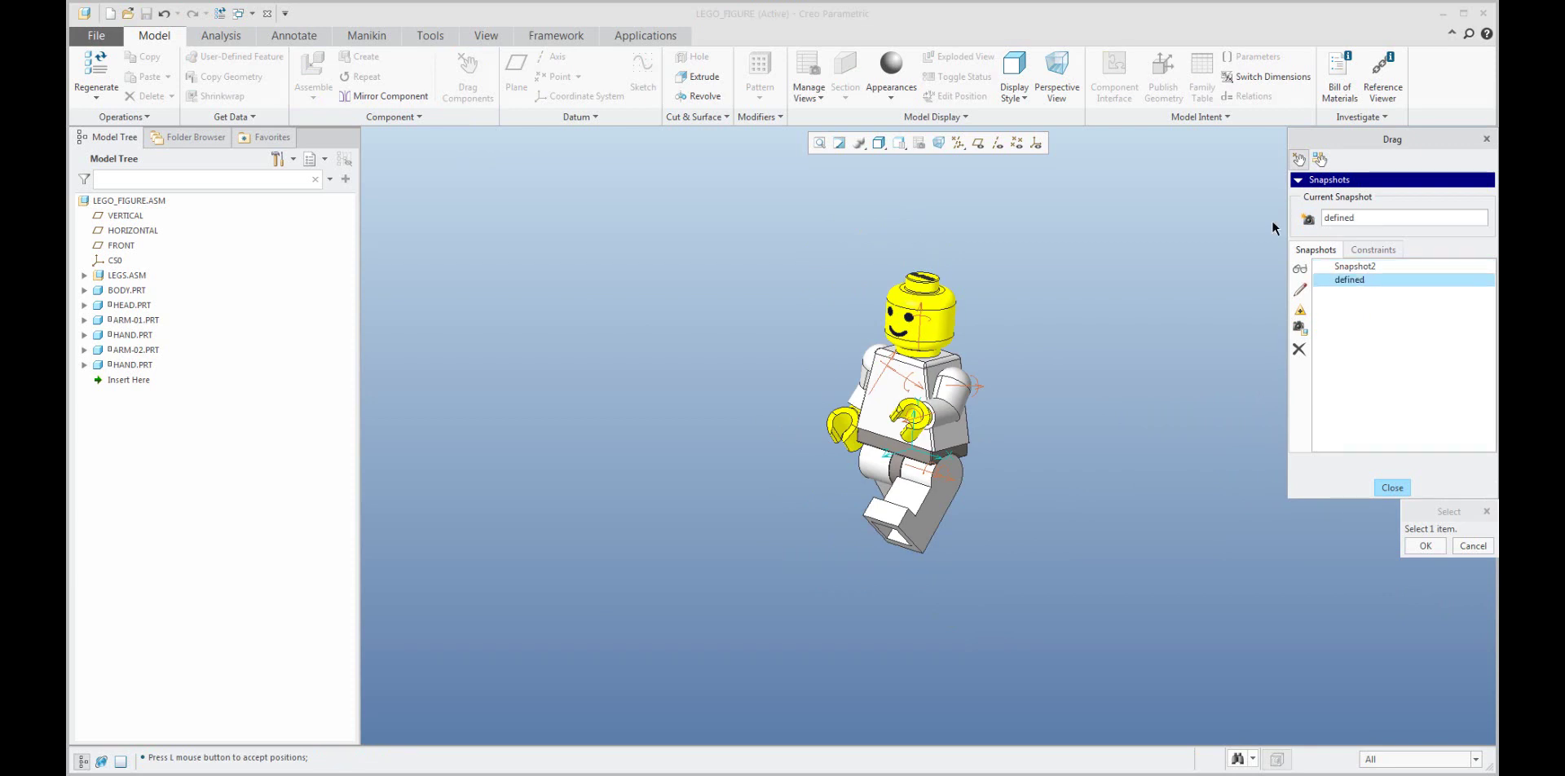
{"action": "left_click", "coordinate": [1359, 268]}
{"action": "type", "text": "manual"}
{"action": "key", "text": "Return"}
Compare the "defined" and "manual" snapshot poses, leave the figure in "manual", and finish dragging components.
{"action": "left_click", "coordinate": [1345, 266]}
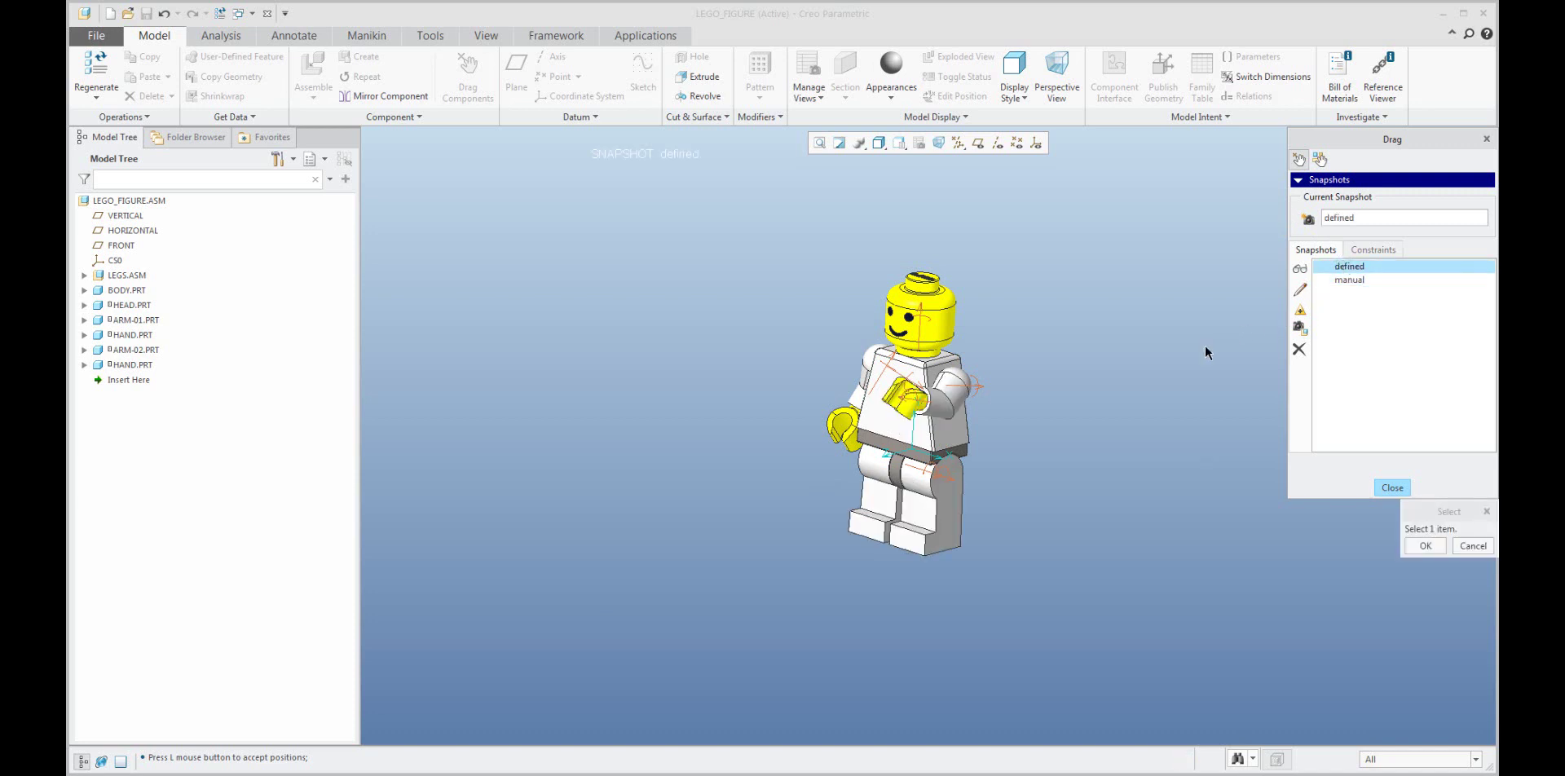
{"action": "scroll", "coordinate": [997, 357], "scroll_direction": "up", "scroll_amount": 3}
{"action": "left_click", "coordinate": [1348, 281]}
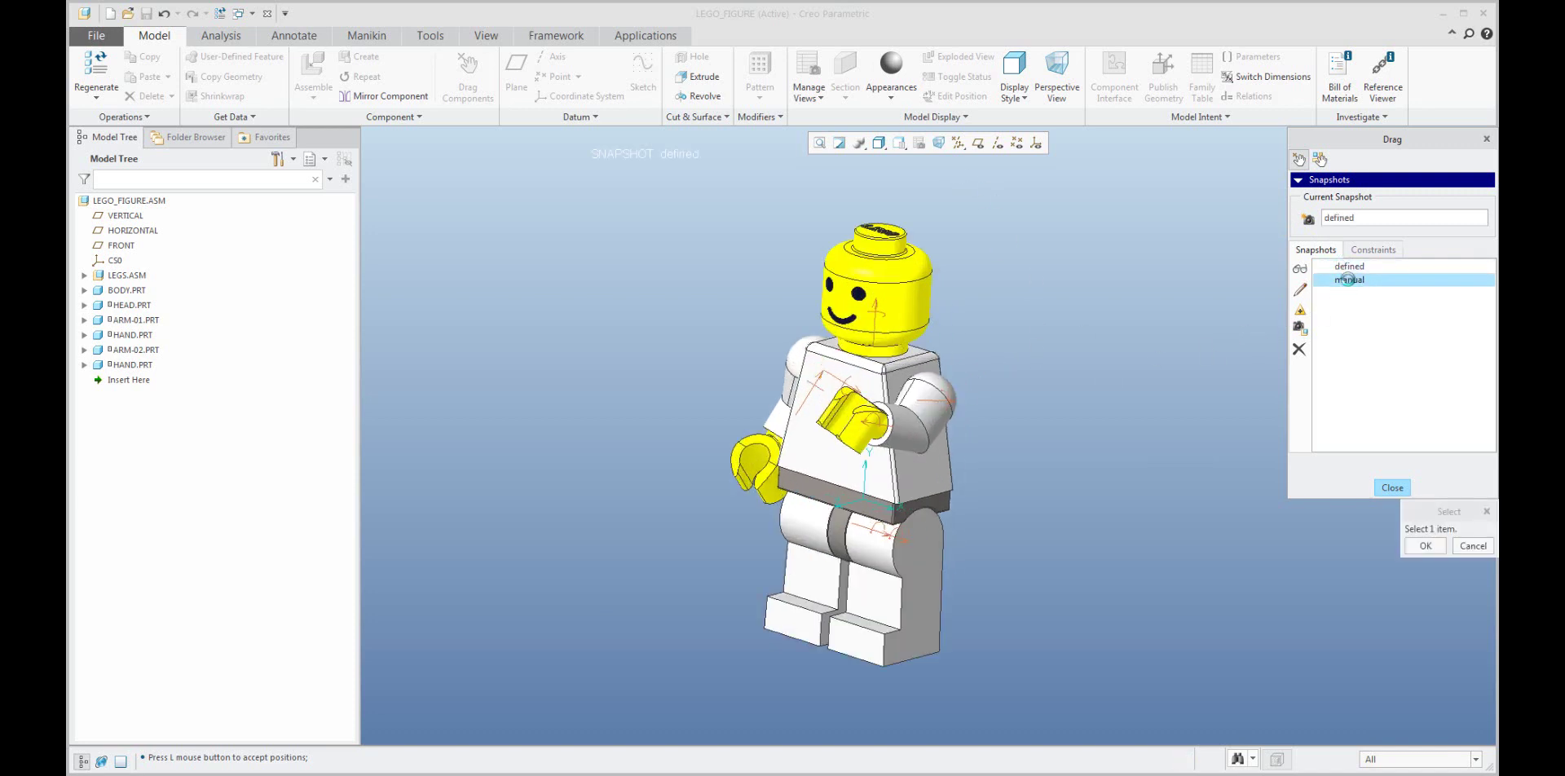
{"action": "middle_click_drag", "start_coordinate": [925, 377], "coordinate": [1144, 416]}
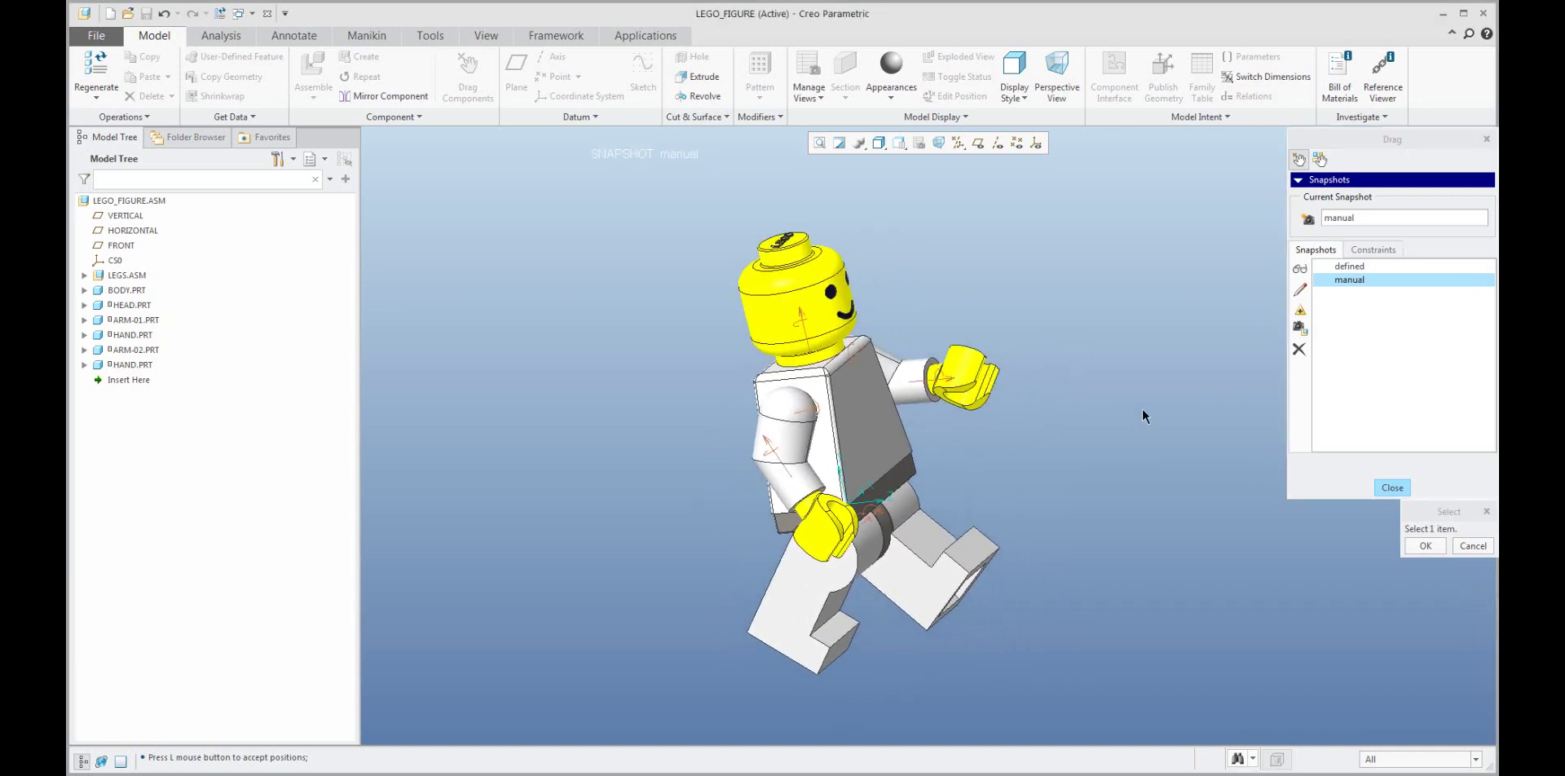
{"action": "left_click", "coordinate": [1343, 268]}
{"action": "left_click", "coordinate": [1348, 281]}
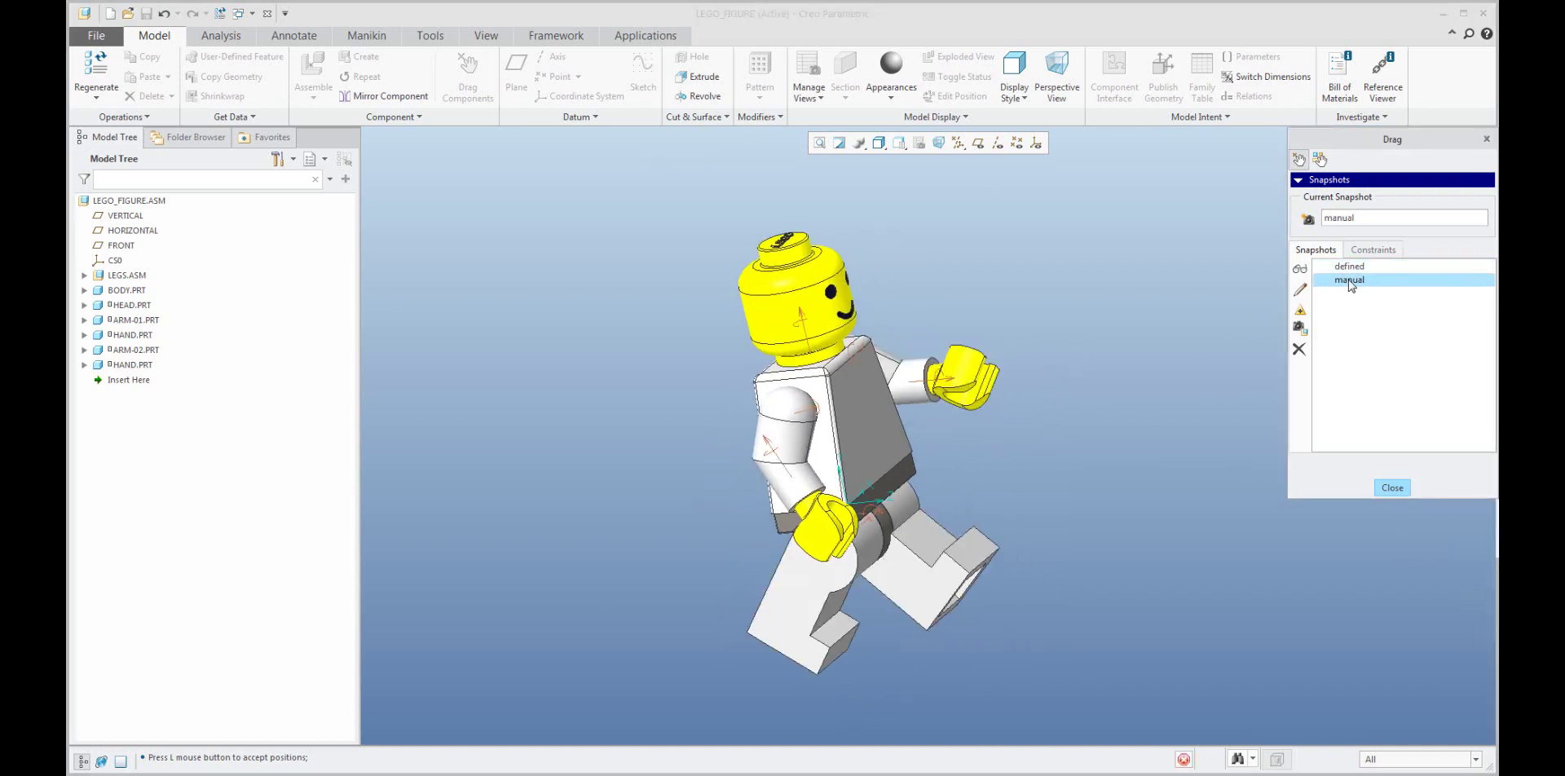
{"action": "left_click", "coordinate": [1399, 484]}
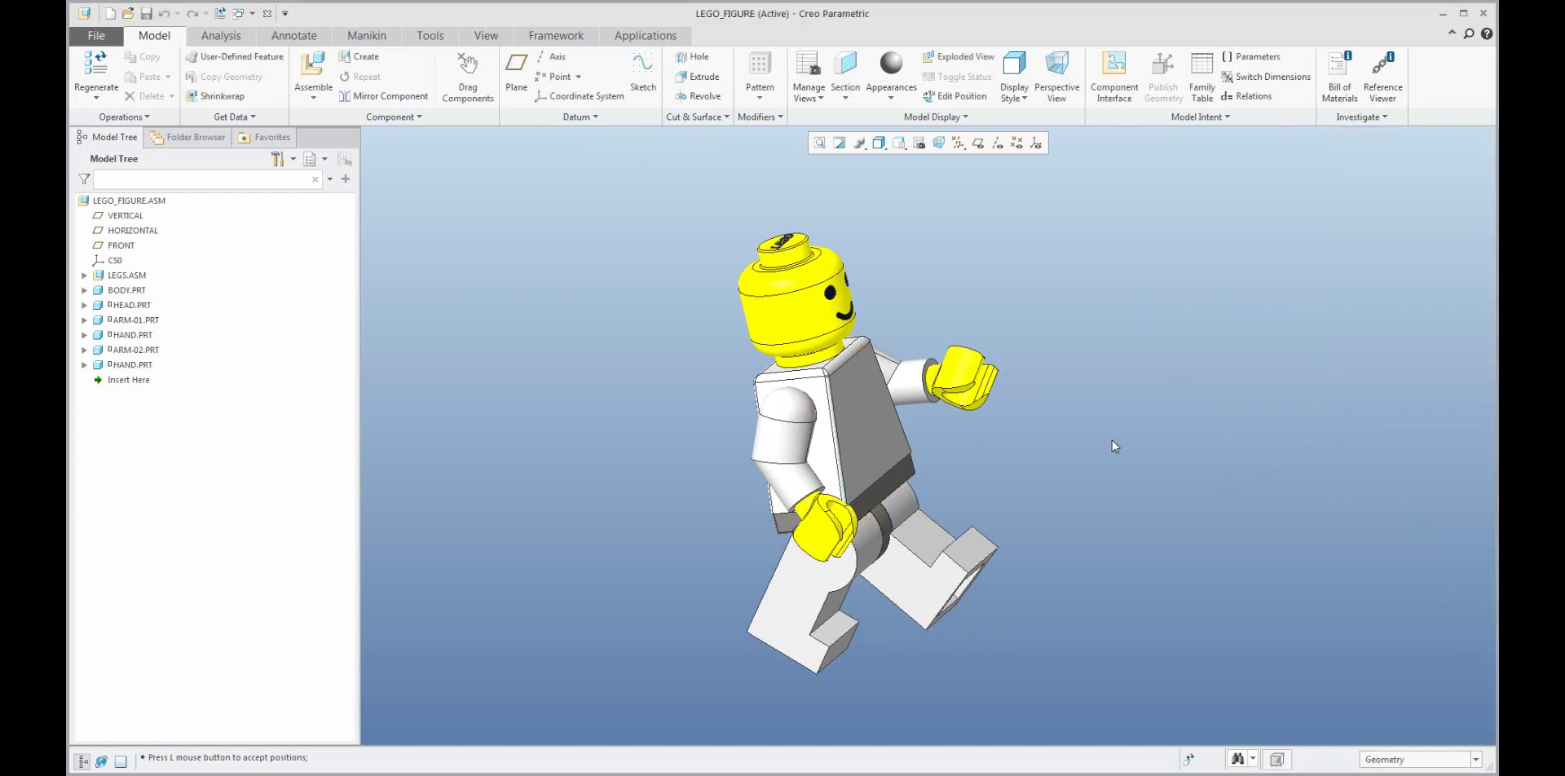